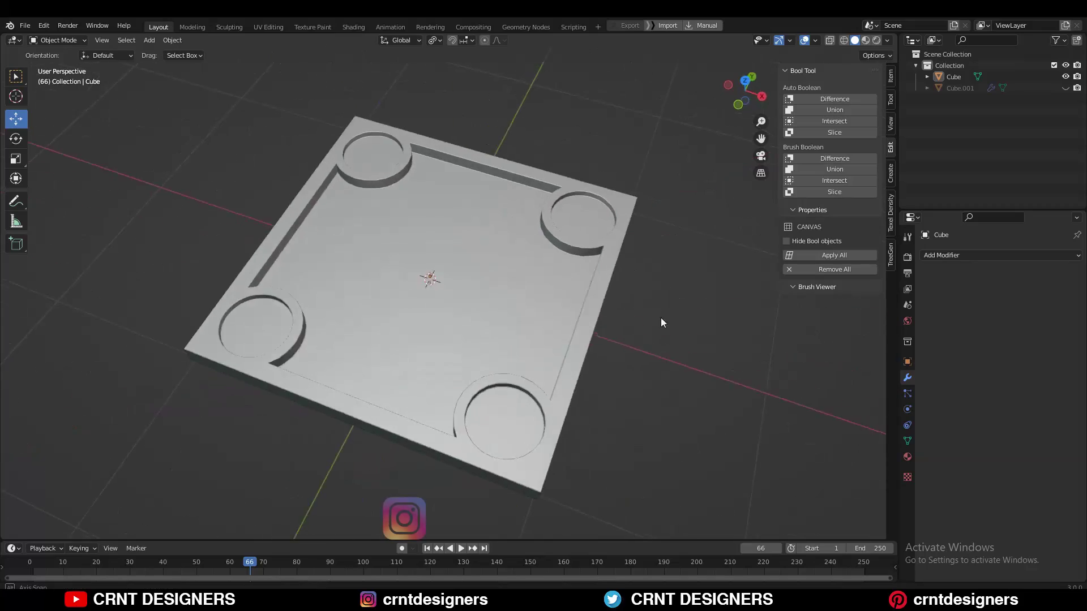
# - Examine the finished square panel with circular corner features, including its edit-mode mesh and overall shape
pyautogui.click(634, 284)
pyautogui.press('Tab')
pyautogui.click(641, 244)
pyautogui.moveTo(656, 196)
pyautogui.mouseDown(button='middle')
pyautogui.moveTo(655, 247)
pyautogui.moveTo(651, 201)
pyautogui.mouseUp(button='middle')
pyautogui.press('Tab')
pyautogui.click(816, 40)
pyautogui.click(745, 232)
pyautogui.moveTo(708, 226); pyautogui.dragTo(634, 220, button='middle')
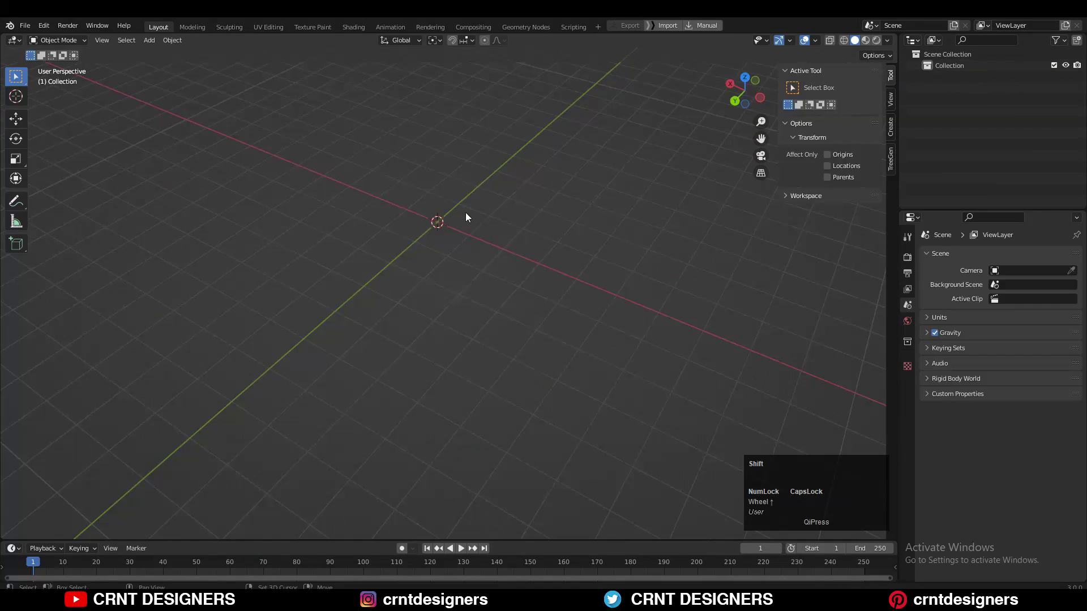
# - Add a cube at the origin and flatten it along Z to a thickness of 0.2 m
pyautogui.hotkey('shift', 'a')
pyautogui.moveTo(465, 210)
pyautogui.click(516, 237)
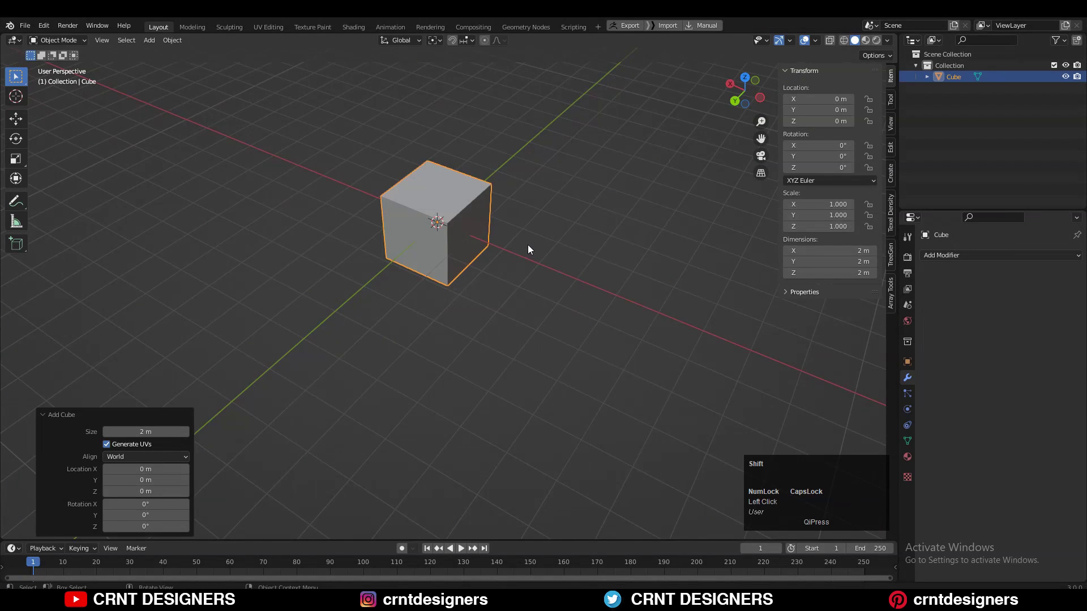
pyautogui.scroll(3, 527, 245)
pyautogui.click(760, 100)
pyautogui.scroll(2, 481, 292)
pyautogui.press('s')
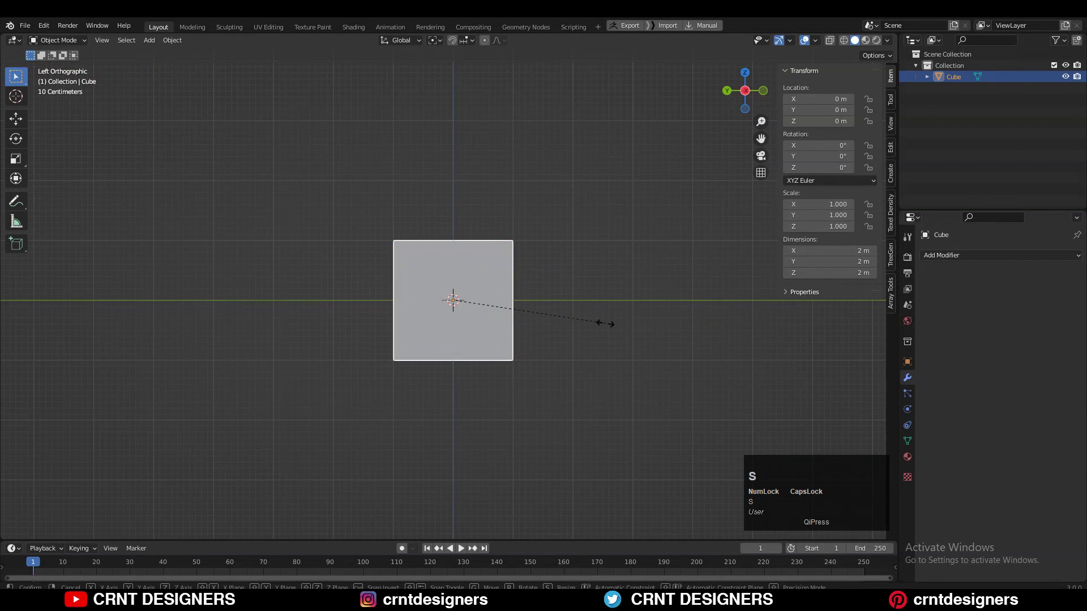
pyautogui.press('z')
pyautogui.press('ctrl')
pyautogui.click(450, 314)
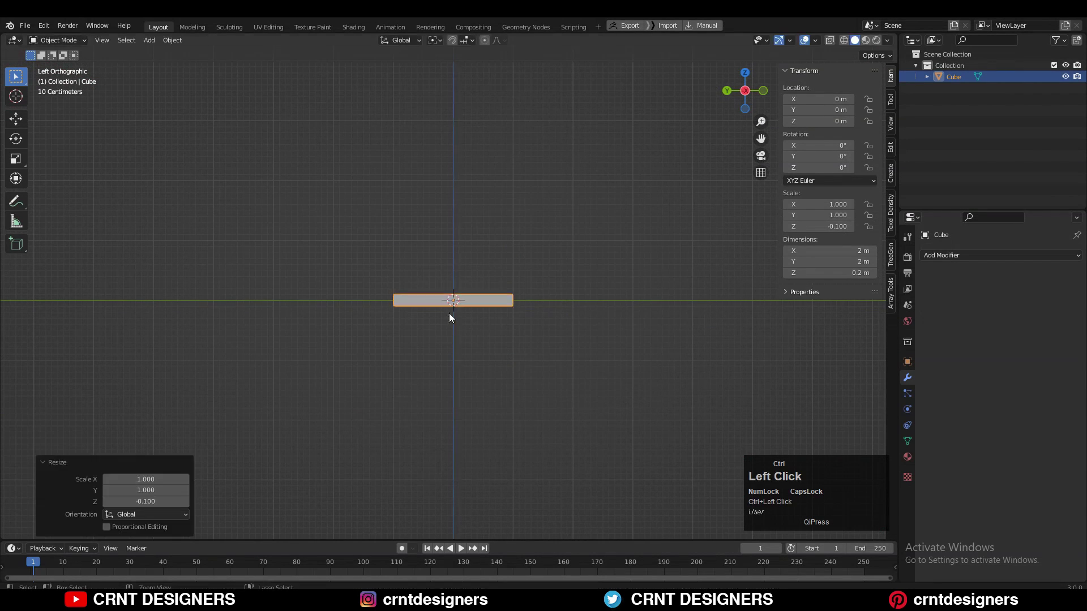
# - Raise the slab about 0.05 m along Z and scale its thickness down to 0.1 m
pyautogui.scroll(6, 453, 306)
pyautogui.hotkey('shift', 'space')
pyautogui.press('g')
pyautogui.moveTo(473, 278); pyautogui.dragTo(445, 262)
pyautogui.scroll(-5, 418, 297)
pyautogui.press('s')
pyautogui.press('z')
pyautogui.keyDown('ctrl'); pyautogui.click(581, 318); pyautogui.keyUp('ctrl')
pyautogui.click(453, 146)
pyautogui.moveTo(454, 152); pyautogui.dragTo(461, 355, button='middle')
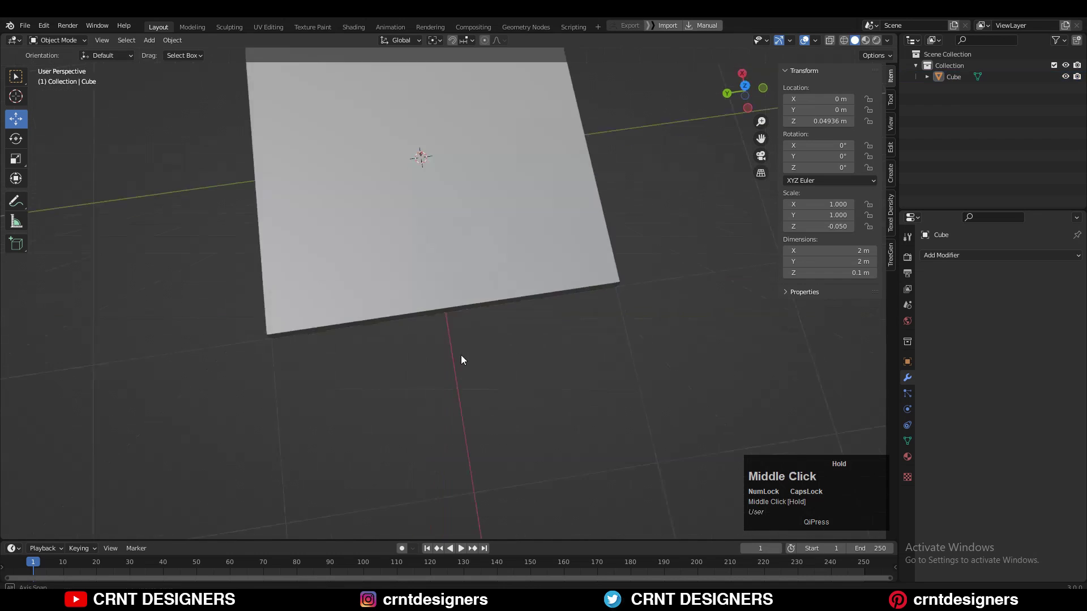
# - Inset the slab's top face in edit mode by about 0.1 m
pyautogui.press('Tab')
pyautogui.press('3')
pyautogui.click(746, 85)
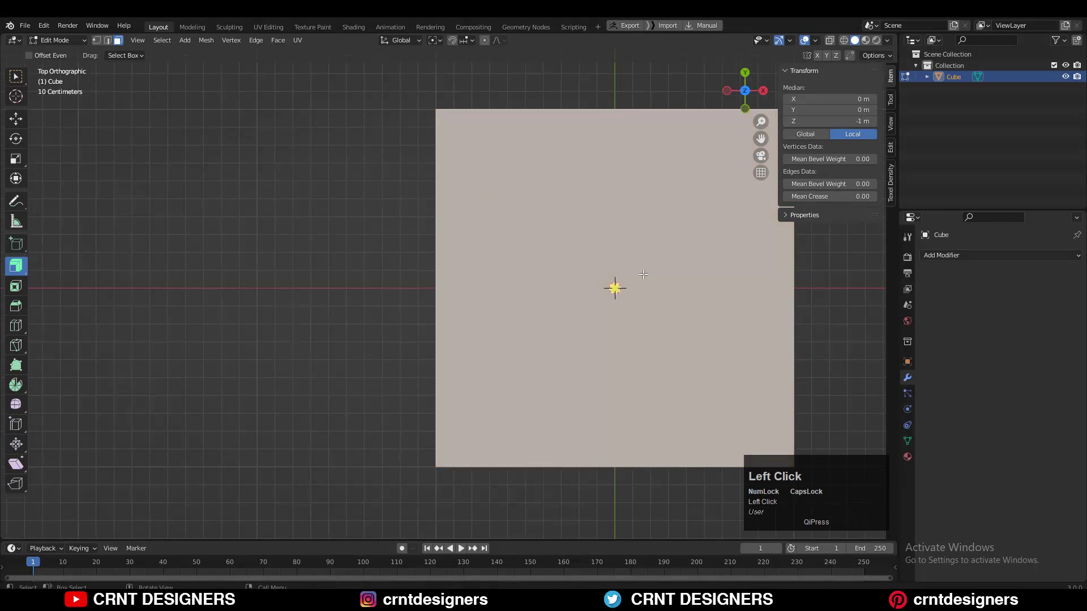
pyautogui.scroll(-4, 644, 275)
pyautogui.keyDown('shift'); pyautogui.moveTo(626, 310); pyautogui.dragTo(581, 333, button='middle'); pyautogui.keyUp('shift')
pyautogui.click(511, 312)
pyautogui.press('i')
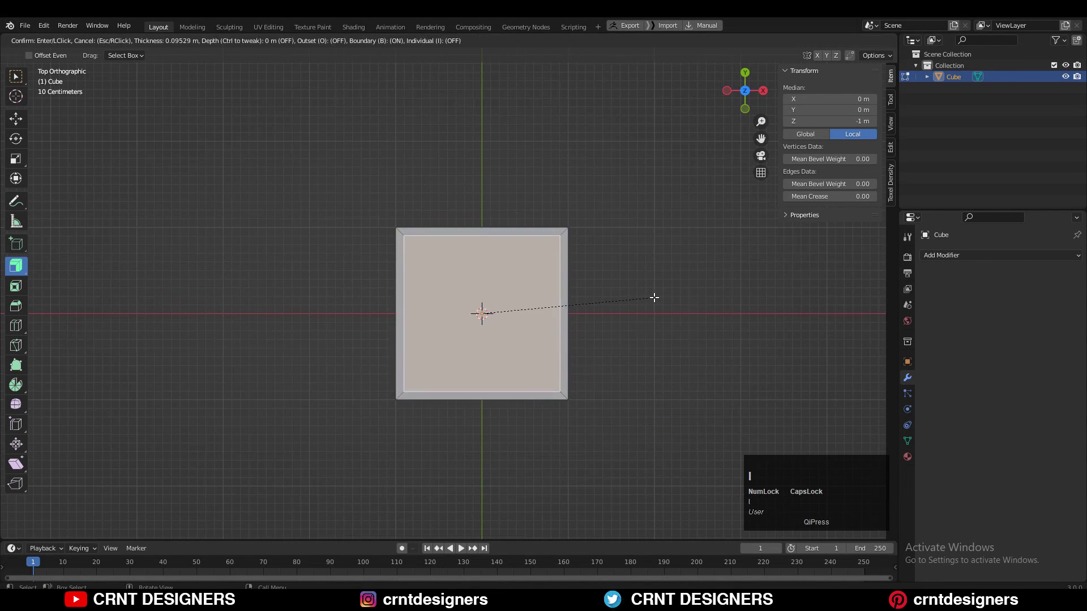
pyautogui.click(656, 297)
# - Extrude the inset face about 0.066 m downward to form the recess
pyautogui.moveTo(656, 297); pyautogui.dragTo(587, 244, button='middle')
pyautogui.press('e')
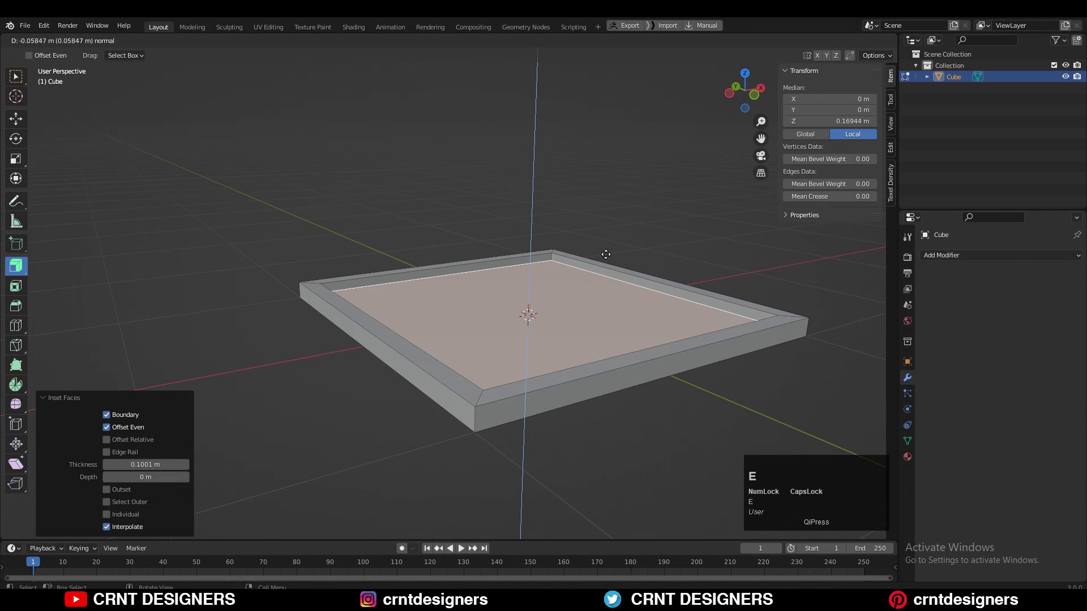
pyautogui.press('3')
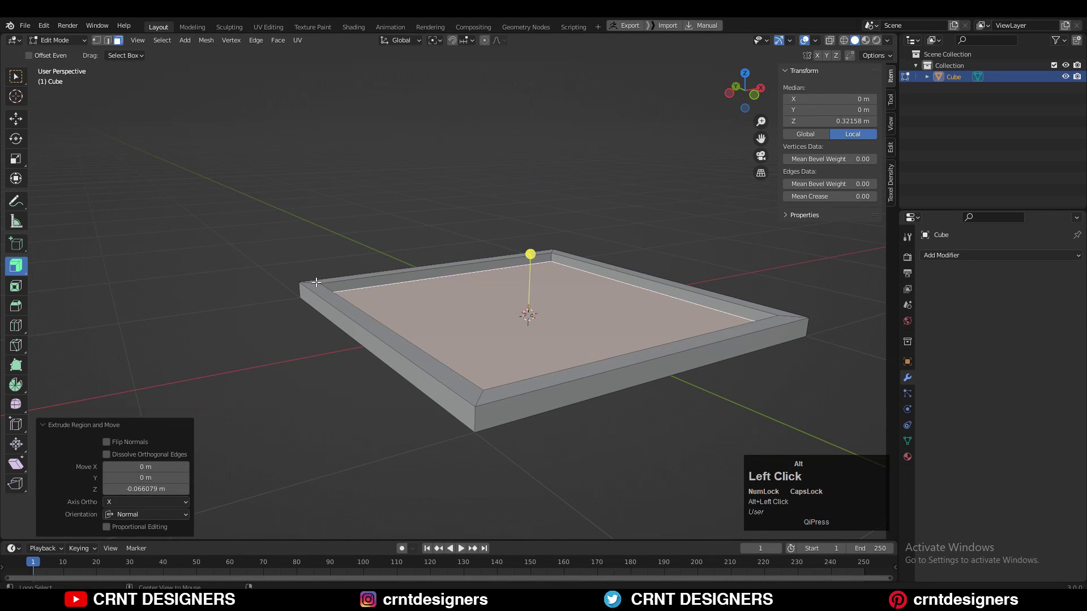
# - Raise the top rim face loop along Z to give the tray an overall height of 0.13 m
pyautogui.keyDown('alt'); pyautogui.click(316, 282); pyautogui.keyUp('alt')
pyautogui.press('g')
pyautogui.press('z')
pyautogui.click(529, 249)
pyautogui.press('Tab')
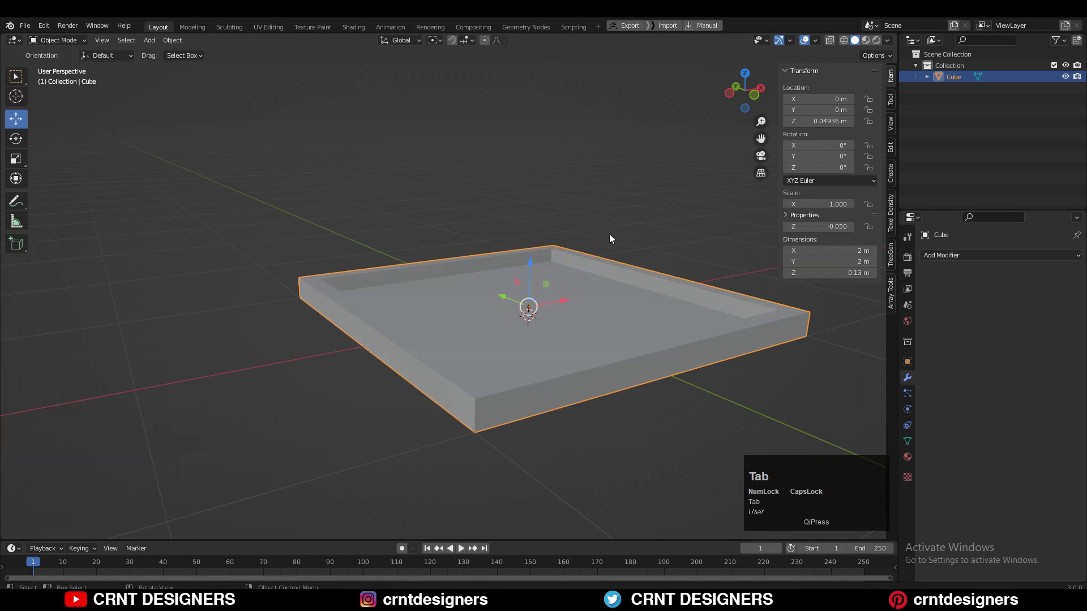
# - Add two centred loop cuts that split the tray in half along both the X and Y axes
pyautogui.moveTo(609, 239); pyautogui.dragTo(613, 347, button='middle')
pyautogui.press('Tab')
pyautogui.hotkey('ctrl', 'r')
pyautogui.click(525, 257)
pyautogui.rightClick(524, 257)
pyautogui.hotkey('ctrl', 'r')
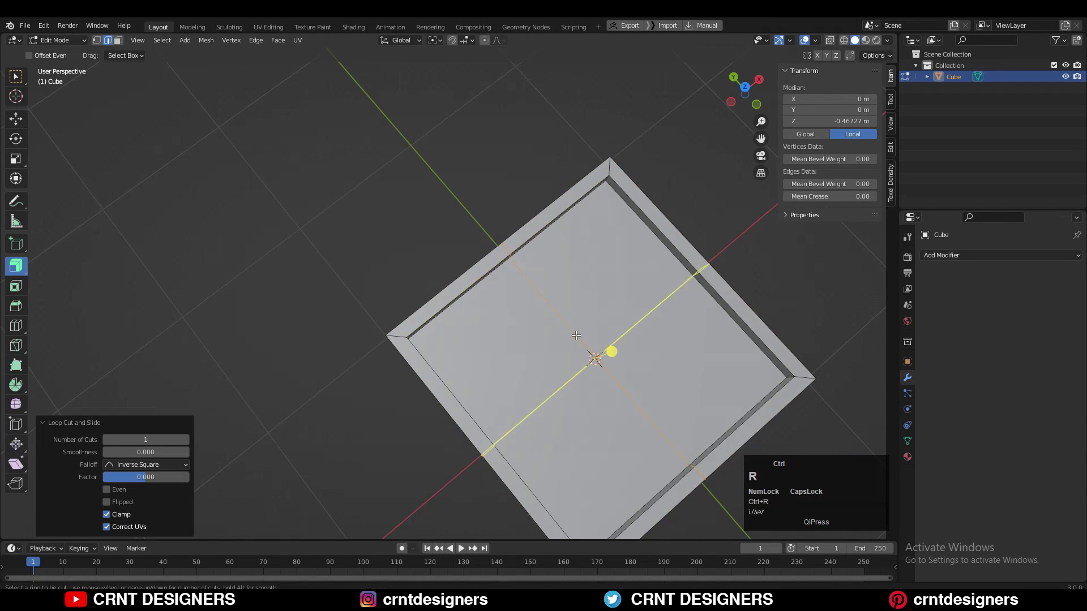
pyautogui.click(743, 88)
pyautogui.press('Tab')
# - Add a cylinder with 16 vertices at the origin
pyautogui.hotkey('shift', 'a')
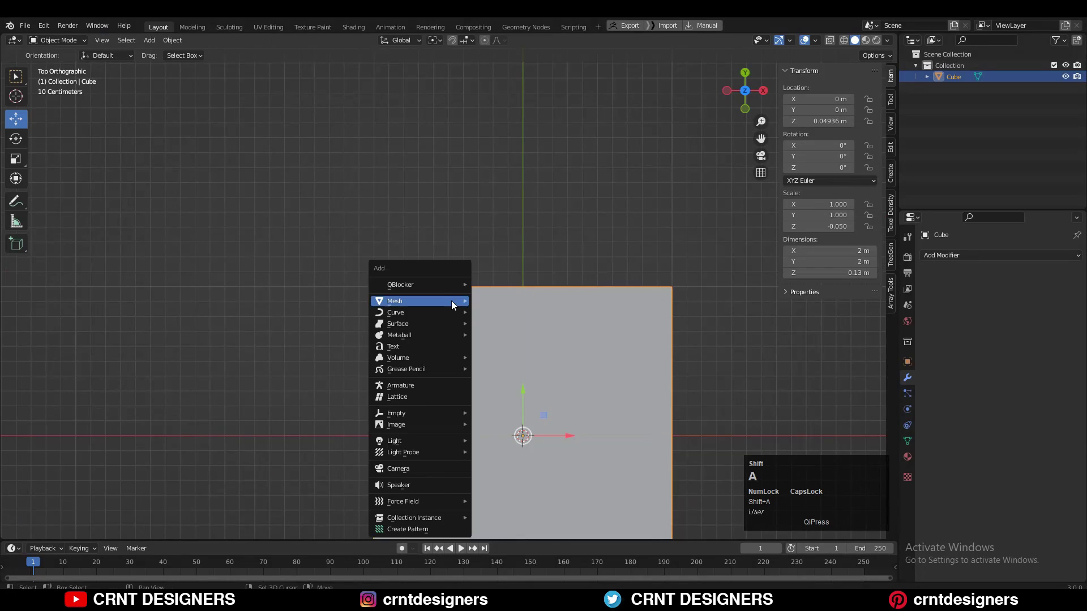
pyautogui.moveTo(451, 300)
pyautogui.click(508, 373)
pyautogui.scroll(-4, 410, 372)
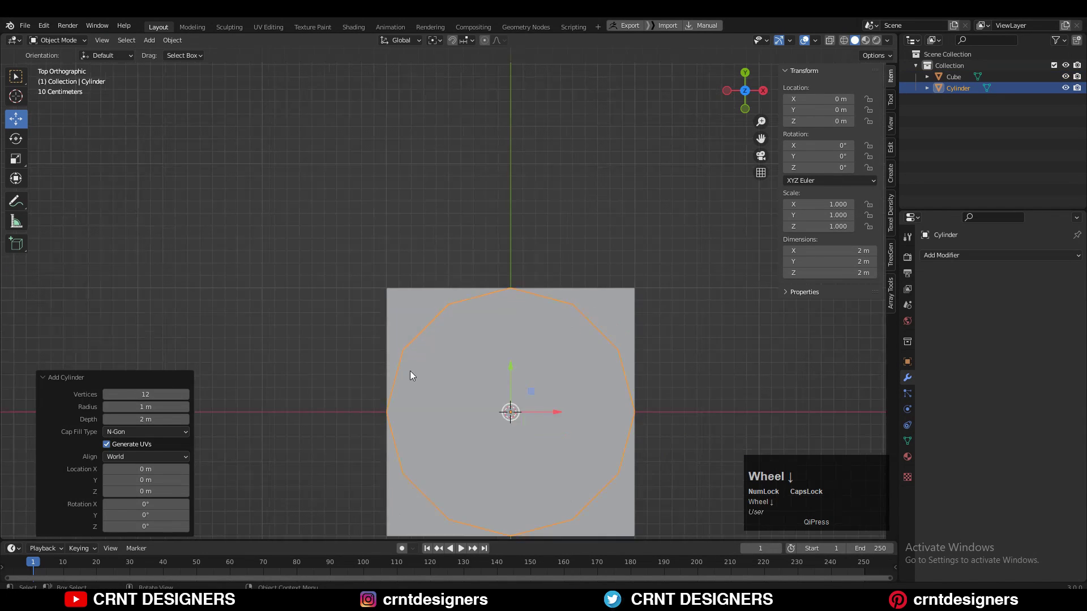
pyautogui.keyDown('shift'); pyautogui.moveTo(699, 396); pyautogui.dragTo(684, 386, button='middle'); pyautogui.keyUp('shift')
pyautogui.click(150, 391)
pyautogui.write('16')
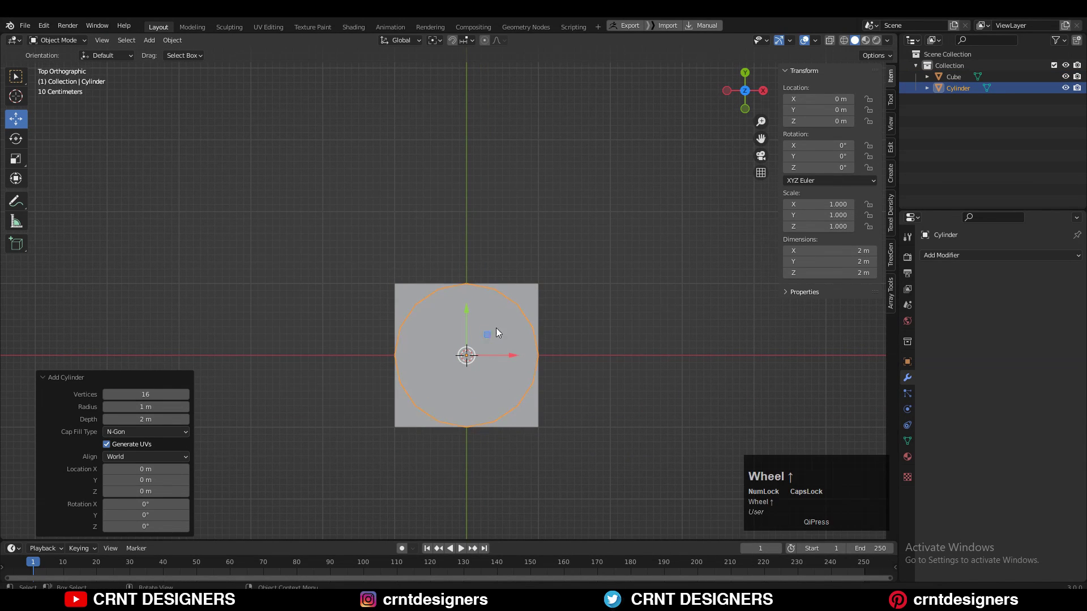
# - Scale the cylinder to 0.3 and move it to the tray's corner at about X -0.70 m, Y 0.72 m
pyautogui.scroll(3, 496, 332)
pyautogui.press('s')
pyautogui.click(503, 392)
pyautogui.moveTo(466, 391); pyautogui.dragTo(395, 310)
# - Scale the cylinder along Z to a height of about 0.26 m
pyautogui.moveTo(394, 309); pyautogui.dragTo(609, 338, button='middle')
pyautogui.scroll(3, 609, 338)
pyautogui.press('s')
pyautogui.press('z')
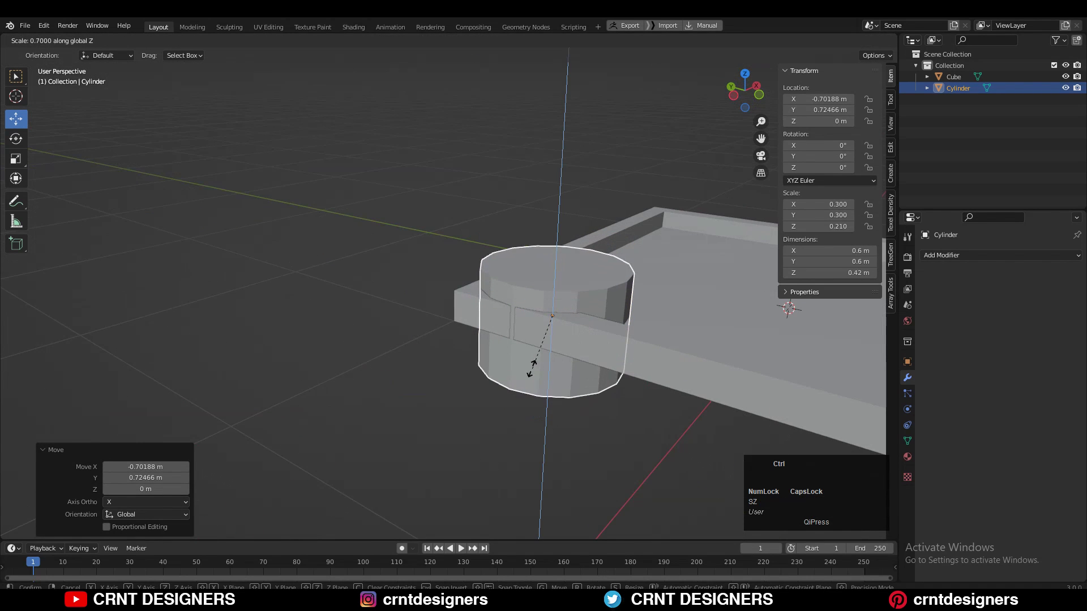
pyautogui.click(537, 329)
# - Scale the cylinder uniformly by 0.8 to a diameter of 0.48 m
pyautogui.moveTo(537, 329); pyautogui.dragTo(428, 422, button='middle')
pyautogui.click(745, 89)
pyautogui.press('s')
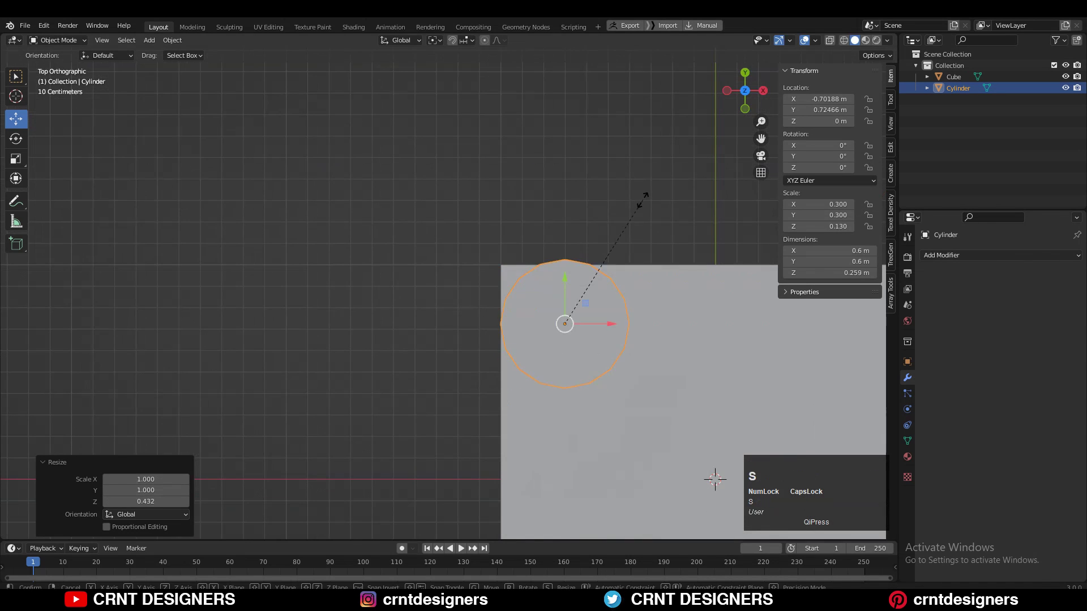
pyautogui.keyDown('ctrl'); pyautogui.click(619, 231); pyautogui.keyUp('ctrl')
# - Try rotating the cylinder 25° about the vertical axis and undo the rotation
pyautogui.scroll(4, 617, 234)
pyautogui.keyDown('shift'); pyautogui.moveTo(562, 329); pyautogui.dragTo(395, 326, button='middle'); pyautogui.keyUp('shift')
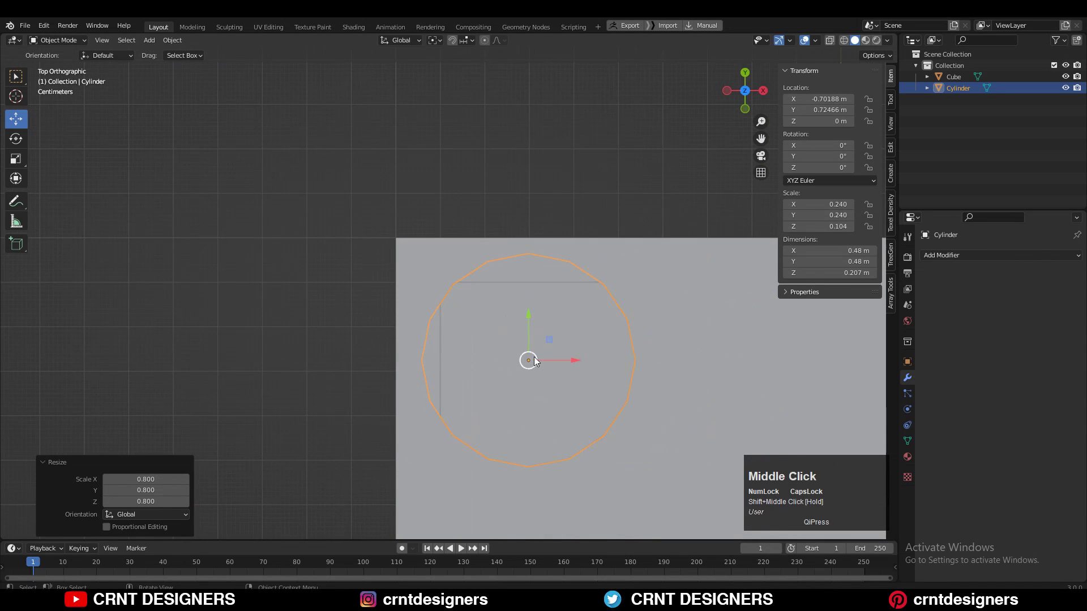
pyautogui.press('r')
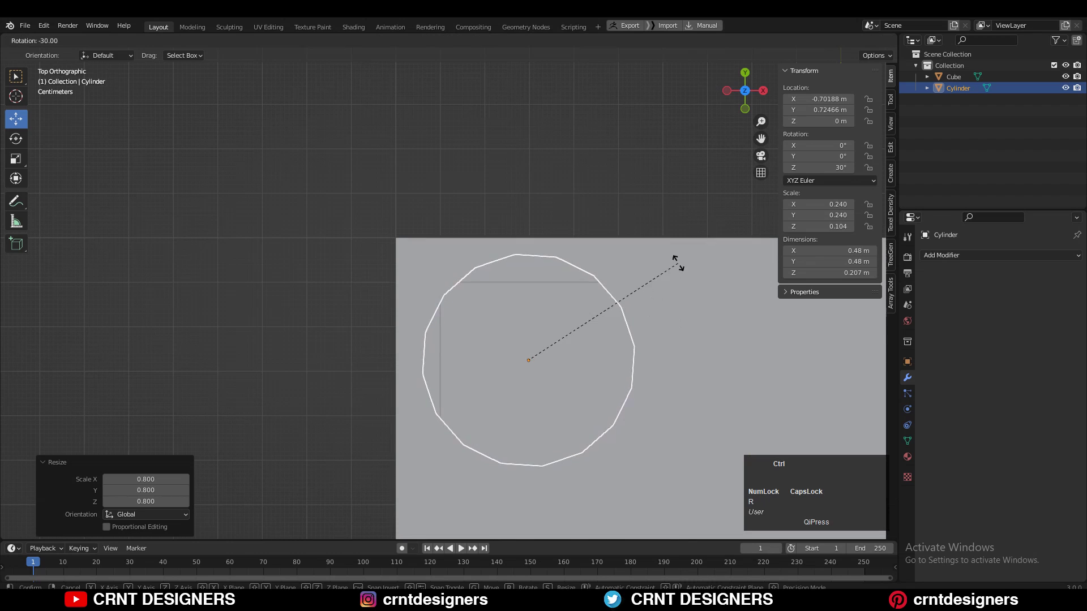
pyautogui.click(544, 371)
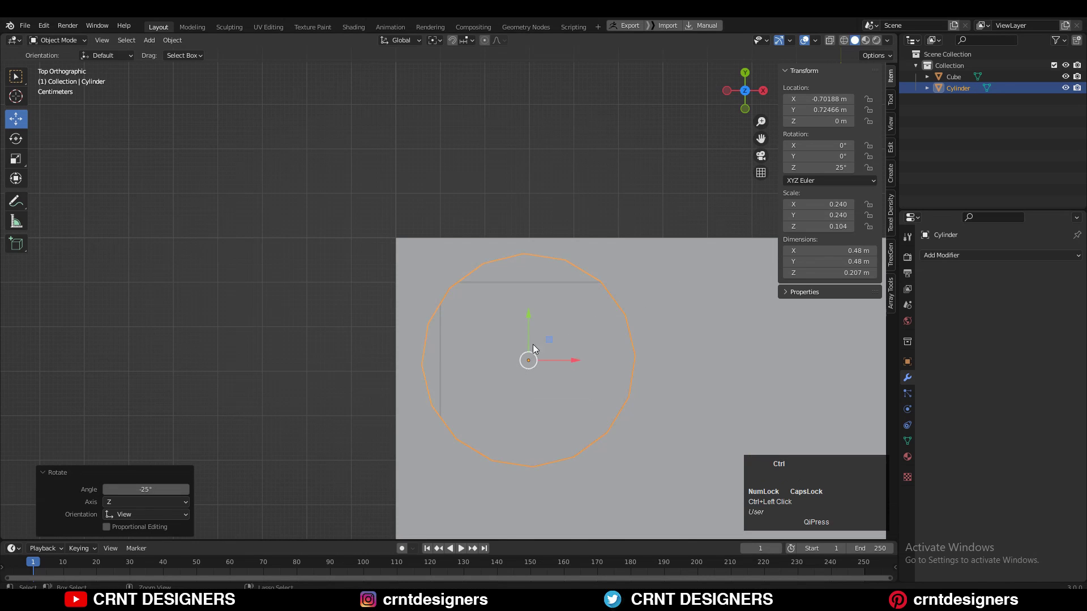
pyautogui.hotkey('ctrl', 'z')
# - Align the cylinder with the recess corner at about X -0.736 m, Y 0.731 m and raise it about 0.025 m
pyautogui.moveTo(536, 363)
pyautogui.mouseDown()
pyautogui.moveTo(505, 347)
pyautogui.moveTo(518, 355)
pyautogui.mouseUp()
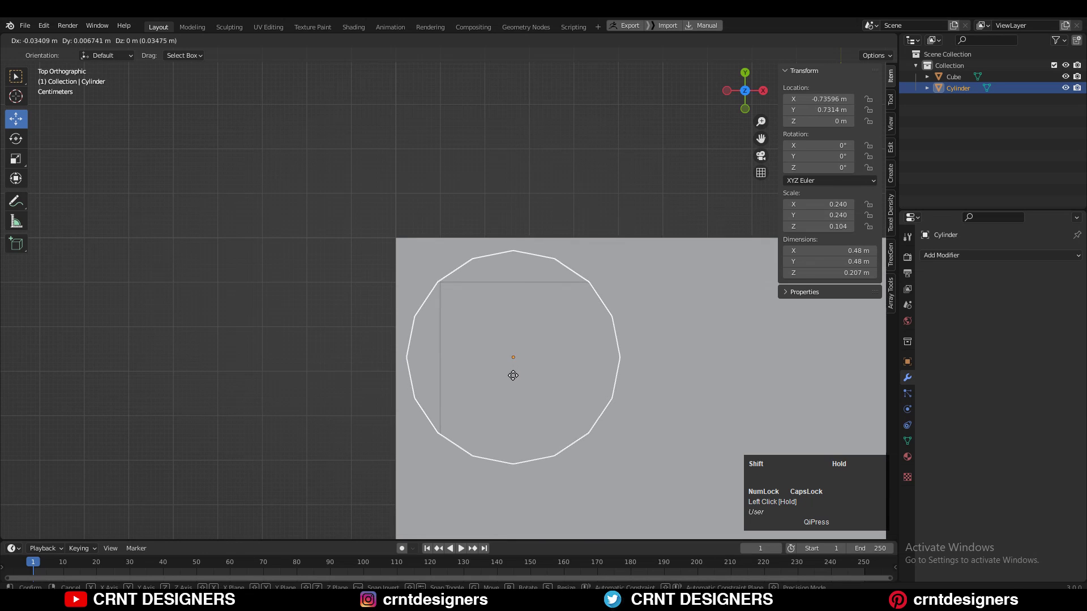
pyautogui.moveTo(513, 376); pyautogui.dragTo(513, 375)
pyautogui.moveTo(602, 263); pyautogui.dragTo(482, 276, button='middle')
pyautogui.moveTo(490, 248); pyautogui.dragTo(495, 223)
# - Raise the cylinder's bottom face about 0.115 m in edit mode, bringing it close to the recess floor
pyautogui.press('Tab')
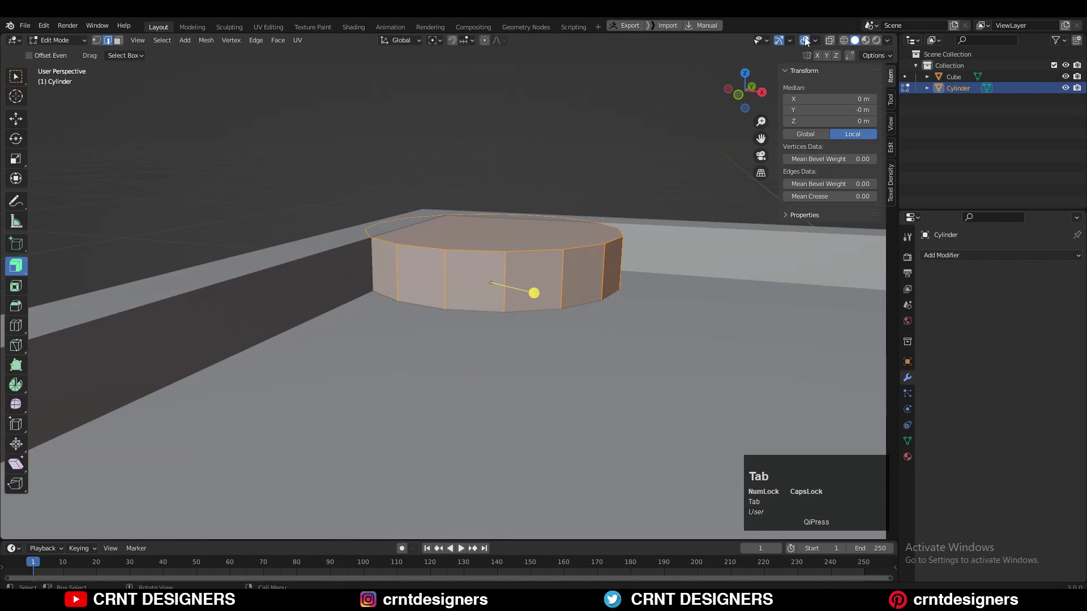
pyautogui.click(830, 40)
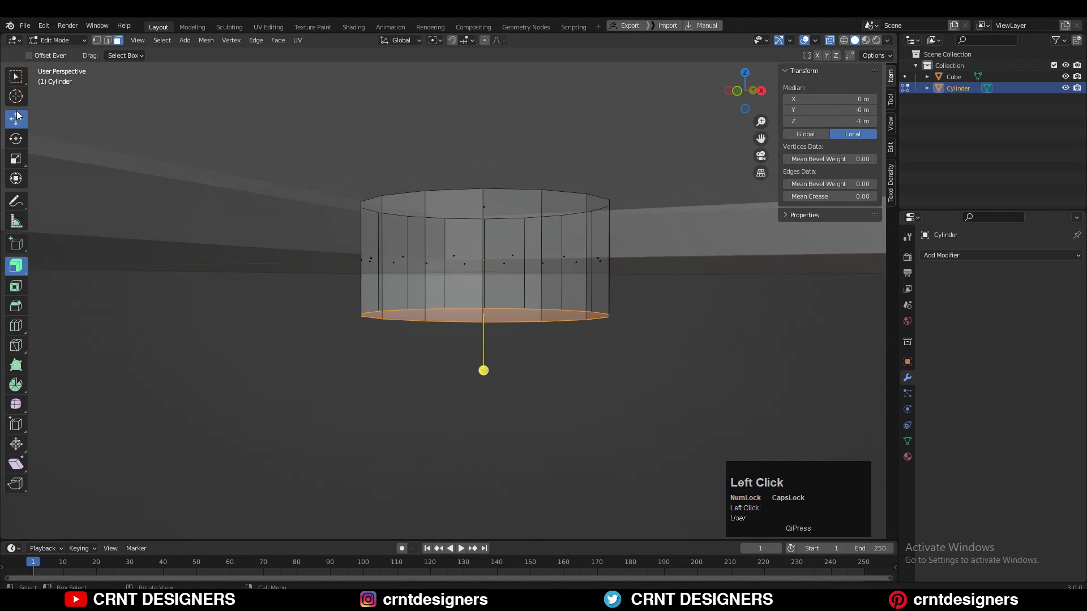
pyautogui.moveTo(486, 274); pyautogui.dragTo(478, 211)
pyautogui.moveTo(478, 211); pyautogui.dragTo(582, 201, button='middle')
pyautogui.click(747, 94)
pyautogui.scroll(4, 532, 213)
pyautogui.moveTo(583, 165); pyautogui.dragTo(586, 171)
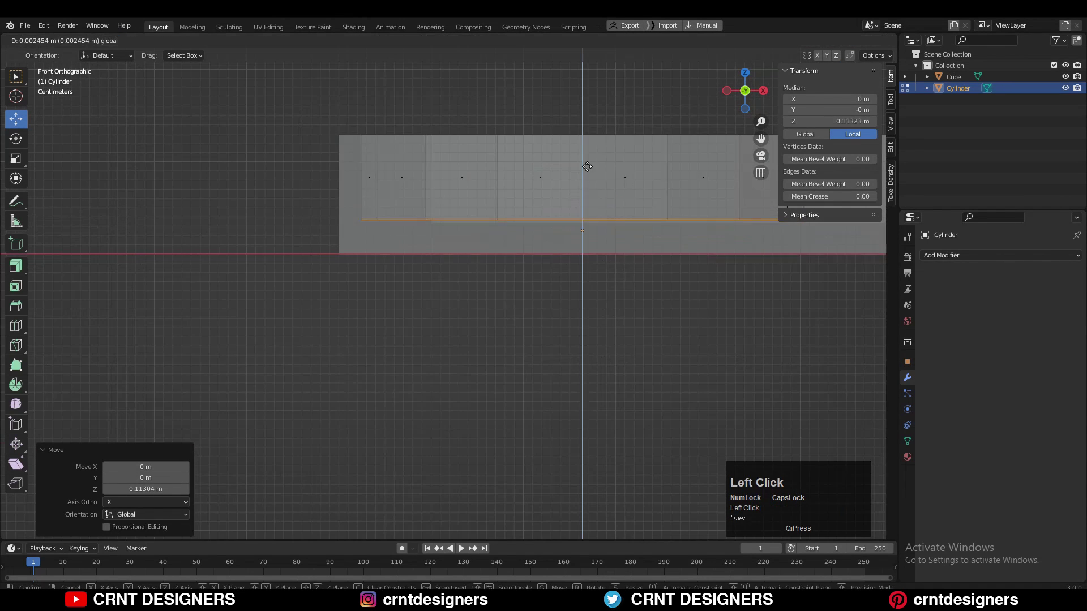
pyautogui.scroll(-4, 534, 276)
pyautogui.keyDown('shift'); pyautogui.moveTo(534, 277); pyautogui.dragTo(487, 330, button='middle'); pyautogui.keyUp('shift')
pyautogui.press('Tab')
pyautogui.hotkey('alt', 'z')
# - Nudge the cylinder's top face slightly upward along Z near the level of the tray's rim
pyautogui.moveTo(550, 120); pyautogui.dragTo(493, 238, button='middle')
pyautogui.keyDown('shift'); pyautogui.moveTo(494, 345); pyautogui.dragTo(480, 305, button='middle'); pyautogui.keyUp('shift')
pyautogui.scroll(3, 480, 305)
pyautogui.moveTo(408, 414); pyautogui.dragTo(421, 328, button='middle')
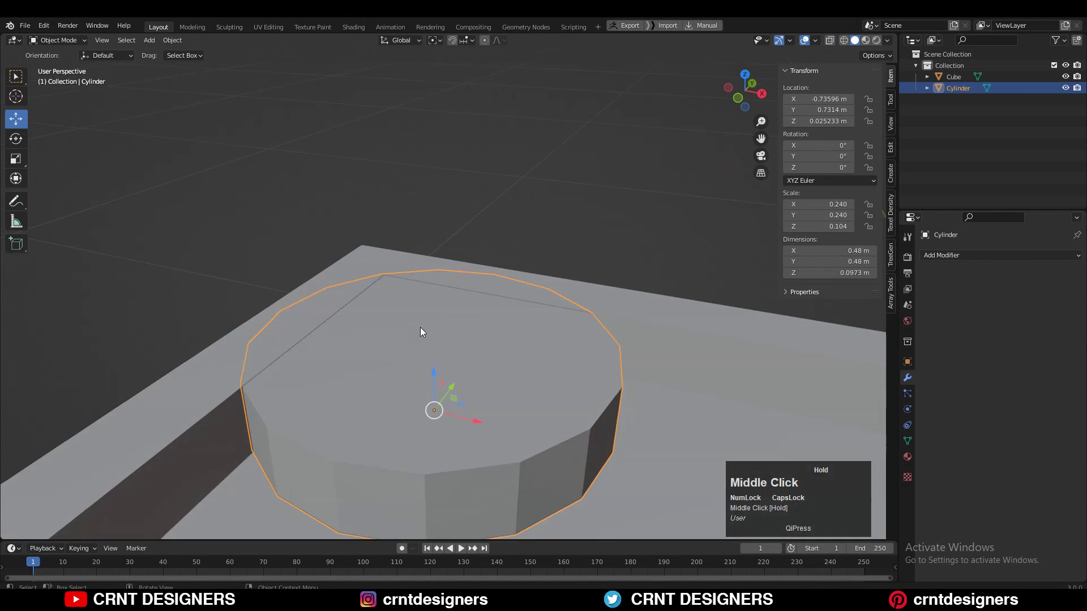
pyautogui.press('Tab')
pyautogui.moveTo(434, 316); pyautogui.dragTo(434, 313)
pyautogui.press('Tab')
pyautogui.moveTo(434, 325); pyautogui.dragTo(330, 199, button='middle')
pyautogui.click(330, 199)
# - Combine the cylinder with the tray using a Brush Boolean Union, with the tray as the active object
pyautogui.scroll(-6, 330, 199)
pyautogui.keyDown('shift'); pyautogui.moveTo(394, 322); pyautogui.dragTo(396, 304, button='middle'); pyautogui.keyUp('shift')
pyautogui.click(414, 291)
pyautogui.keyDown('shift'); pyautogui.click(519, 226); pyautogui.keyUp('shift')
pyautogui.scroll(-1, 521, 226)
pyautogui.scroll(-3, 522, 232)
pyautogui.moveTo(538, 267); pyautogui.dragTo(520, 206, button='middle')
pyautogui.rightClick(518, 202)
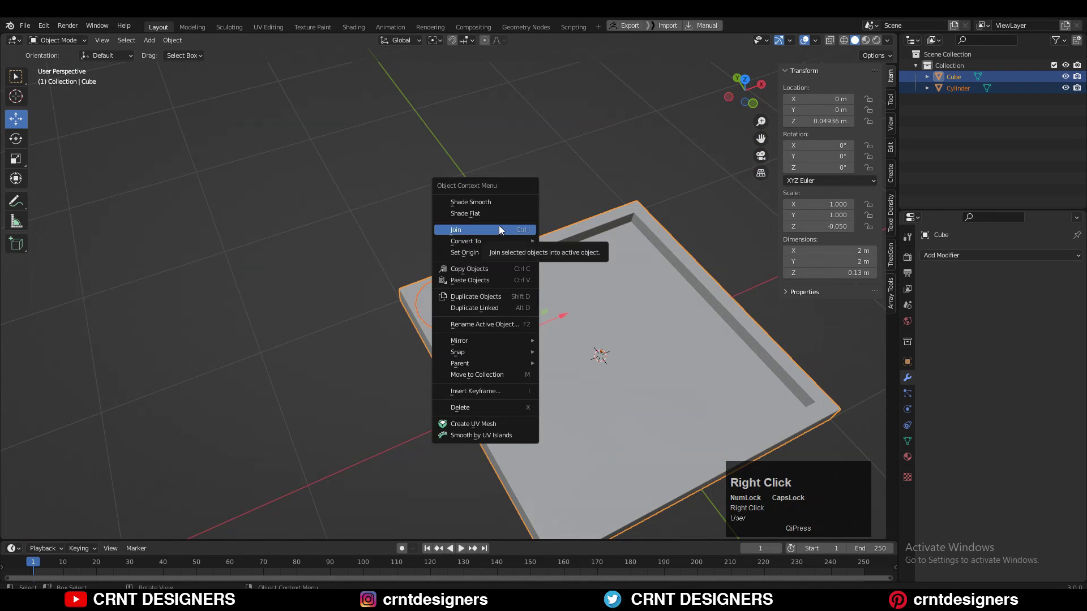
pyautogui.click(891, 149)
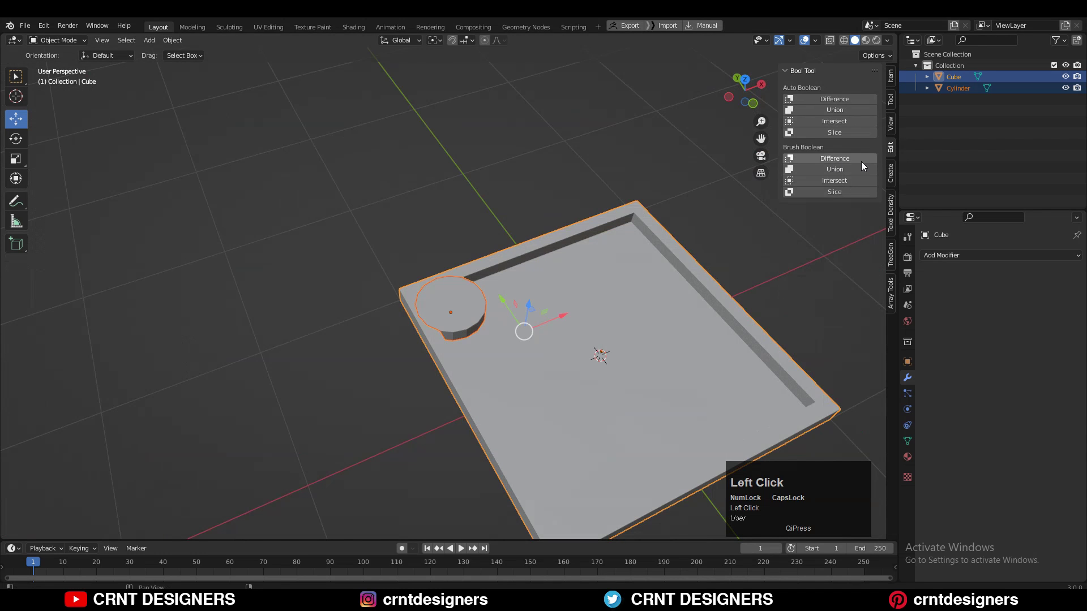
pyautogui.click(807, 169)
# - Apply the BTool_Cylinder boolean modifier on the tray
pyautogui.moveTo(612, 243)
pyautogui.mouseDown(button='middle')
pyautogui.moveTo(562, 260)
pyautogui.moveTo(572, 267)
pyautogui.mouseUp(button='middle')
pyautogui.click(1010, 274)
pyautogui.click(1049, 274)
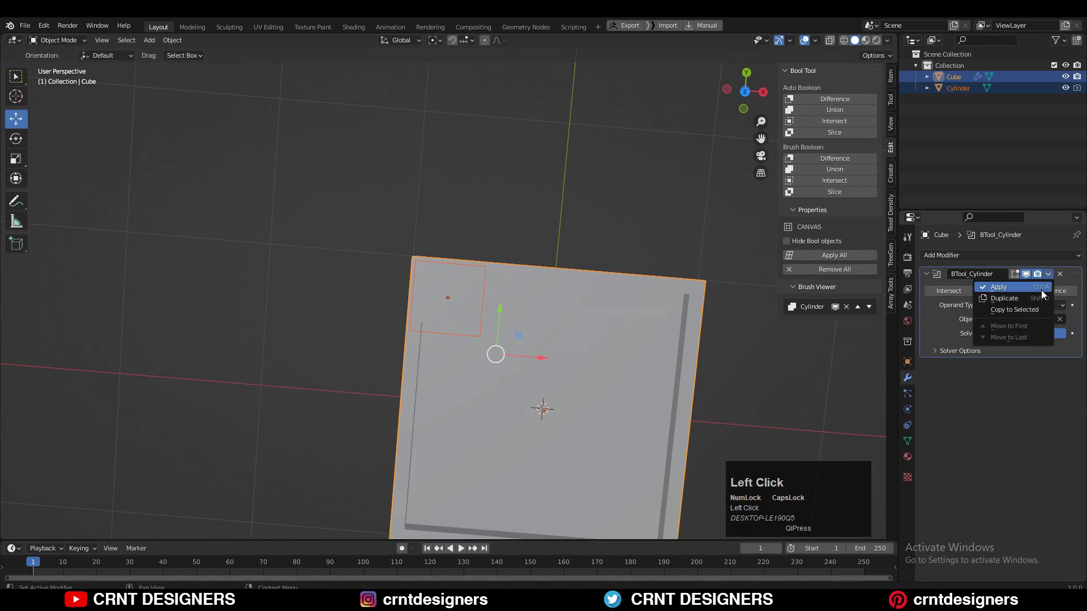
pyautogui.click(1042, 290)
# - Delete the three tray quarters without the cylinder, keeping only the quarter at negative X and positive Y
pyautogui.press('Tab')
pyautogui.click(745, 92)
pyautogui.moveTo(680, 114); pyautogui.dragTo(517, 529)
pyautogui.click(830, 40)
pyautogui.moveTo(709, 165); pyautogui.dragTo(520, 538)
pyautogui.press('x')
pyautogui.click(622, 334)
pyautogui.moveTo(738, 361); pyautogui.dragTo(247, 524)
pyautogui.press('x')
pyautogui.click(369, 434)
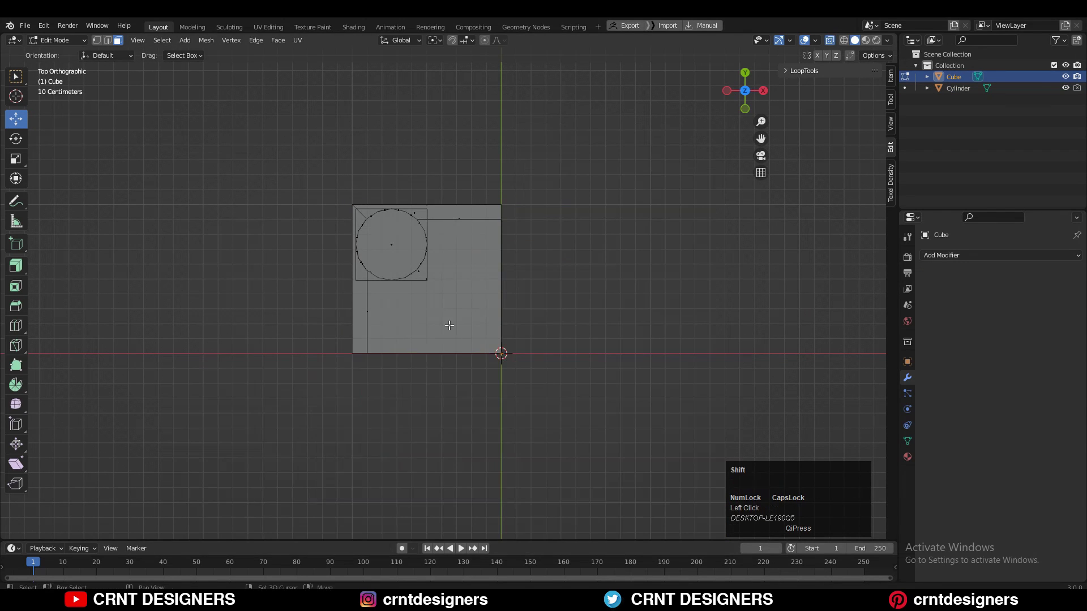
# - Delete the leftover cylinder brush object and turn off X-ray display
pyautogui.scroll(3, 587, 226)
pyautogui.press('Tab')
pyautogui.click(518, 323)
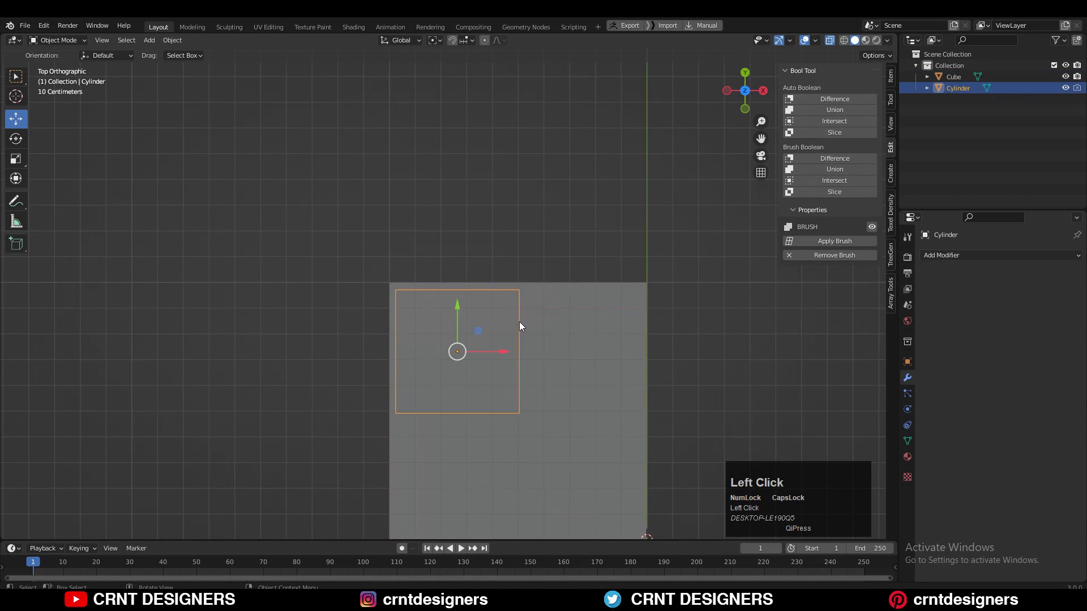
pyautogui.press('Delete')
pyautogui.moveTo(518, 322); pyautogui.dragTo(672, 174, button='middle')
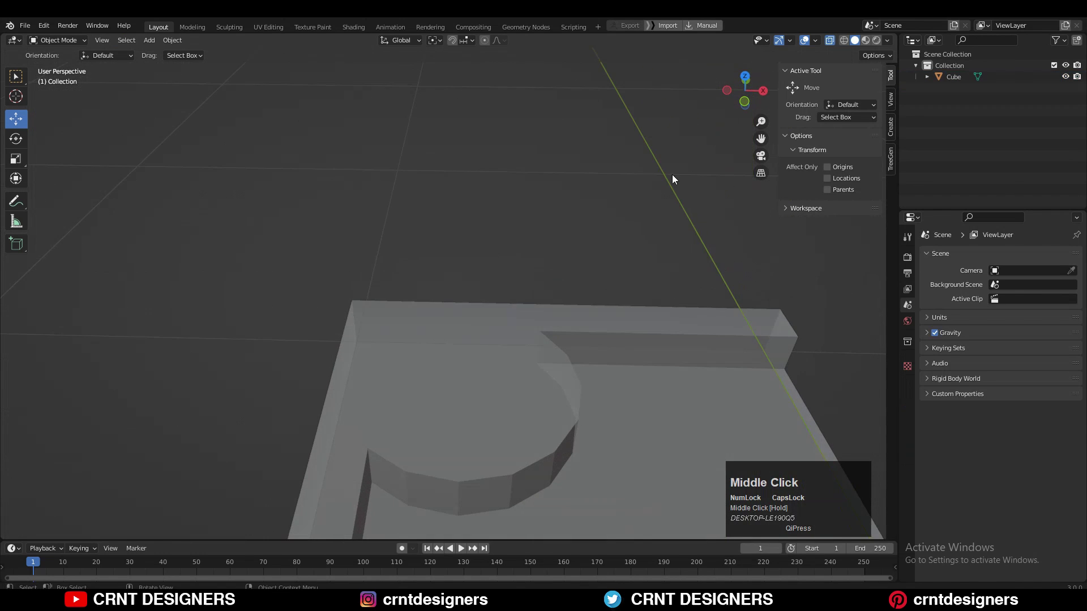
pyautogui.click(831, 40)
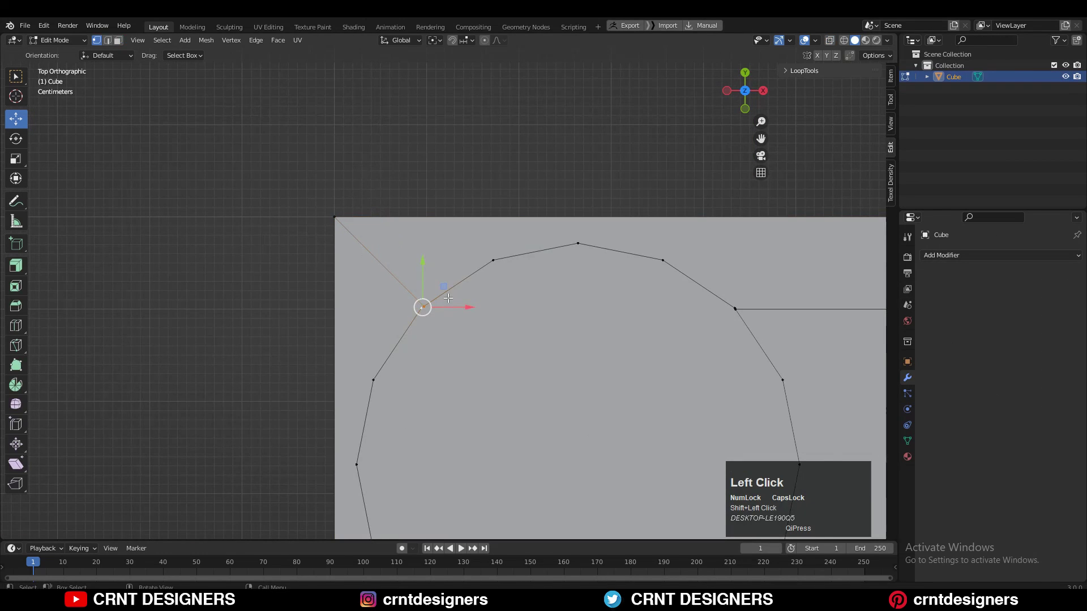
# - Merge the selected overlapping vertices at the circle's outer corner using At Last
pyautogui.press('m')
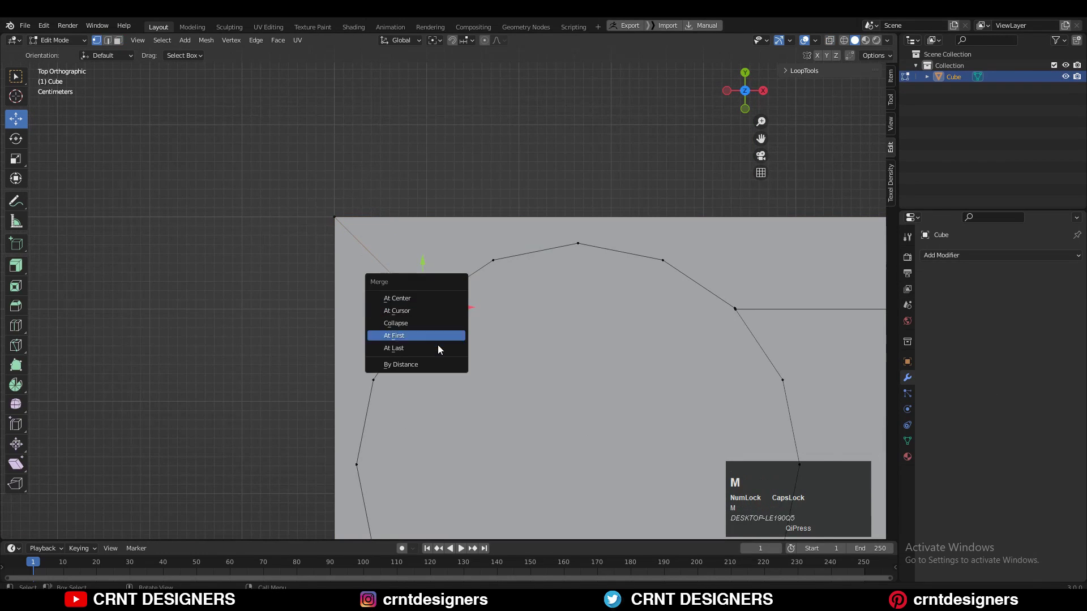
pyautogui.click(437, 348)
pyautogui.click(437, 349)
pyautogui.keyDown('shift'); pyautogui.moveTo(405, 296); pyautogui.dragTo(380, 317, button='middle'); pyautogui.keyUp('shift')
pyautogui.scroll(-4, 431, 288)
# - Cut two perpendicular knife lines across the circle's top face so that they cross at its center
pyautogui.keyDown('alt'); pyautogui.click(436, 229); pyautogui.keyUp('alt')
pyautogui.press('KP_7')
pyautogui.press('1')
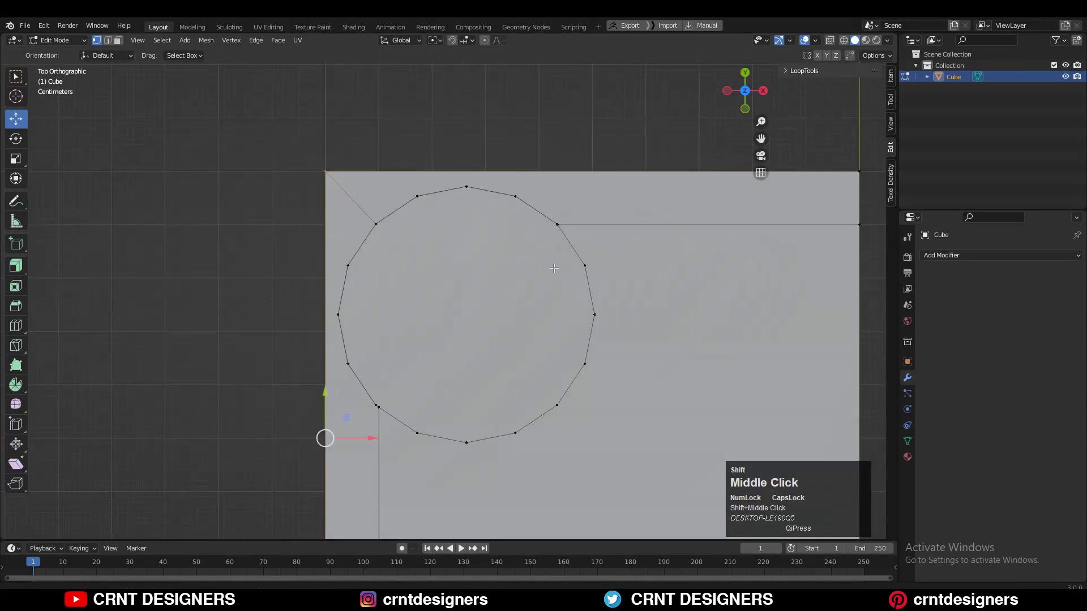
pyautogui.scroll(2, 449, 300)
pyautogui.click(16, 346)
pyautogui.scroll(-5, 494, 389)
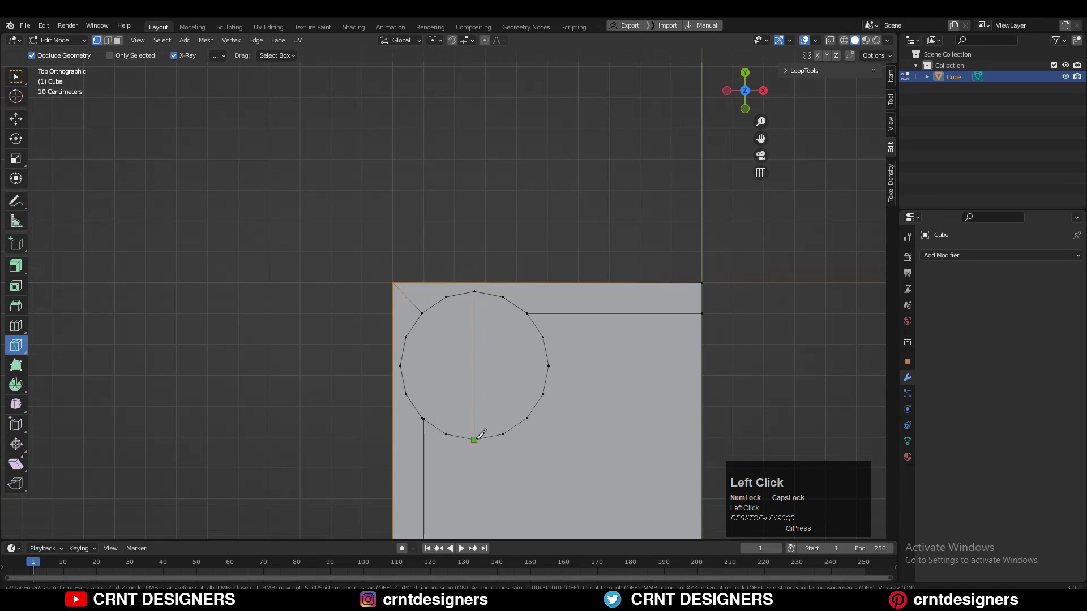
pyautogui.keyDown('shift'); pyautogui.moveTo(487, 358); pyautogui.dragTo(414, 275, button='middle'); pyautogui.keyUp('shift')
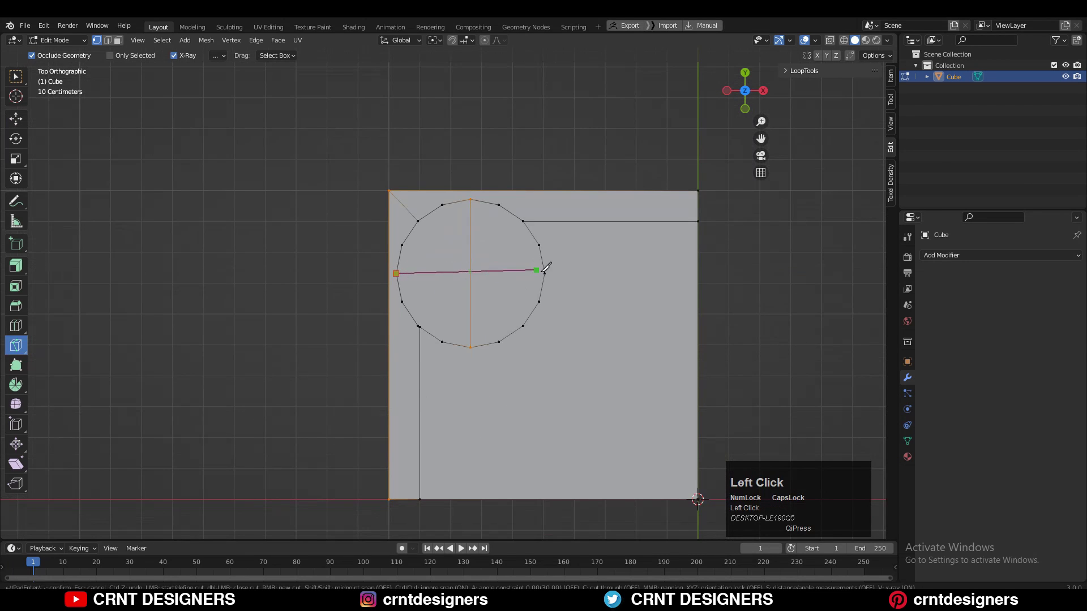
# - Knife-cut straight connections from the circle's rim vertices to the panel's outer edges on the positive Y and negative X sides
pyautogui.keyDown('shift'); pyautogui.moveTo(571, 210); pyautogui.dragTo(505, 260, button='middle'); pyautogui.keyUp('shift')
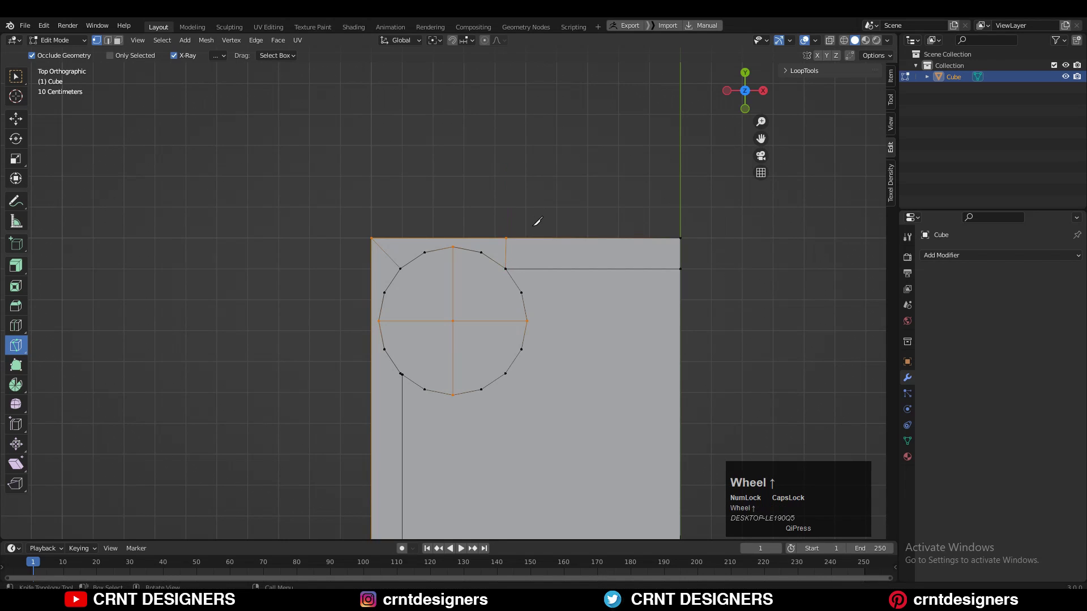
pyautogui.scroll(3, 538, 220)
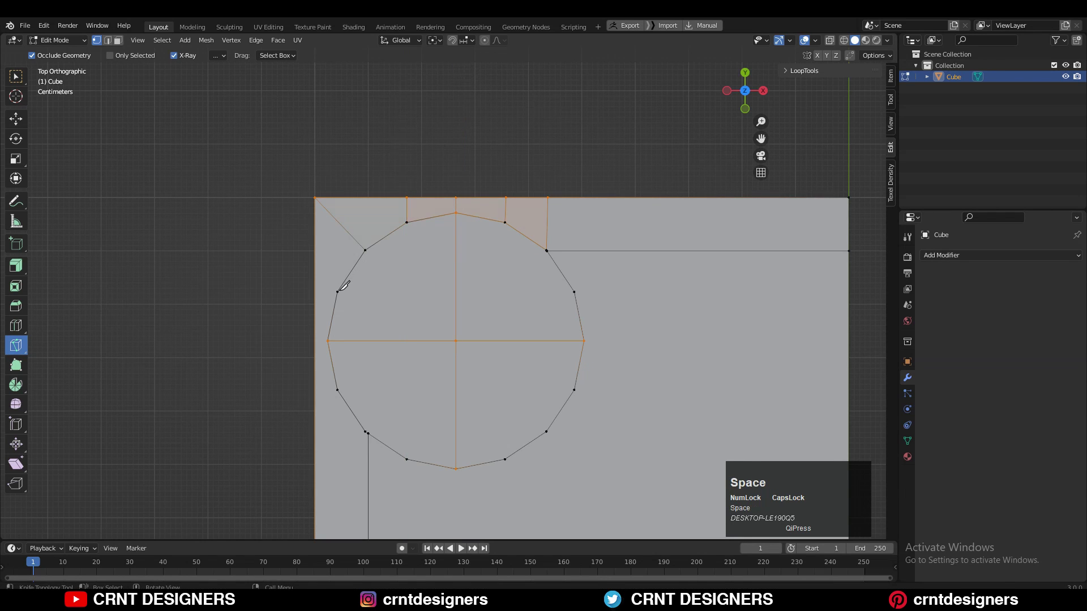
pyautogui.press('c')
pyautogui.press('x')
pyautogui.keyDown('shift'); pyautogui.moveTo(255, 317); pyautogui.dragTo(459, 299, button='middle'); pyautogui.keyUp('shift')
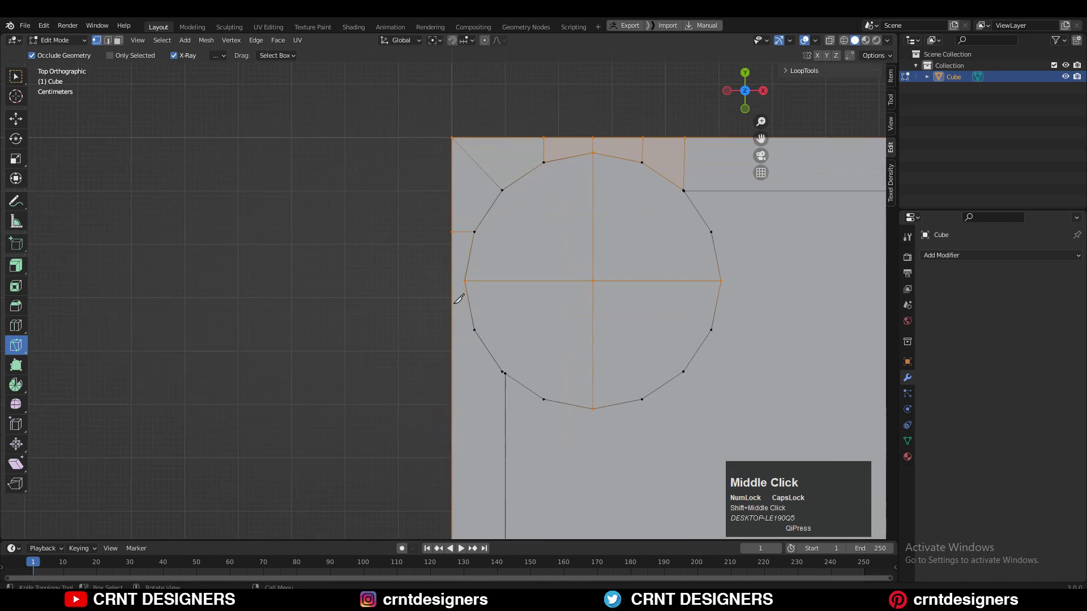
pyautogui.scroll(-1, 391, 317)
pyautogui.click(470, 323)
pyautogui.press('c')
pyautogui.press('x')
pyautogui.press('space')
# - Merge the two nearly overlapping vertices where the circle's rim meets the negative X wall's inner edge
pyautogui.keyDown('shift'); pyautogui.moveTo(513, 402); pyautogui.dragTo(499, 295, button='middle'); pyautogui.keyUp('shift')
pyautogui.scroll(-2, 494, 298)
pyautogui.click(485, 211)
pyautogui.moveTo(427, 403); pyautogui.dragTo(432, 370)
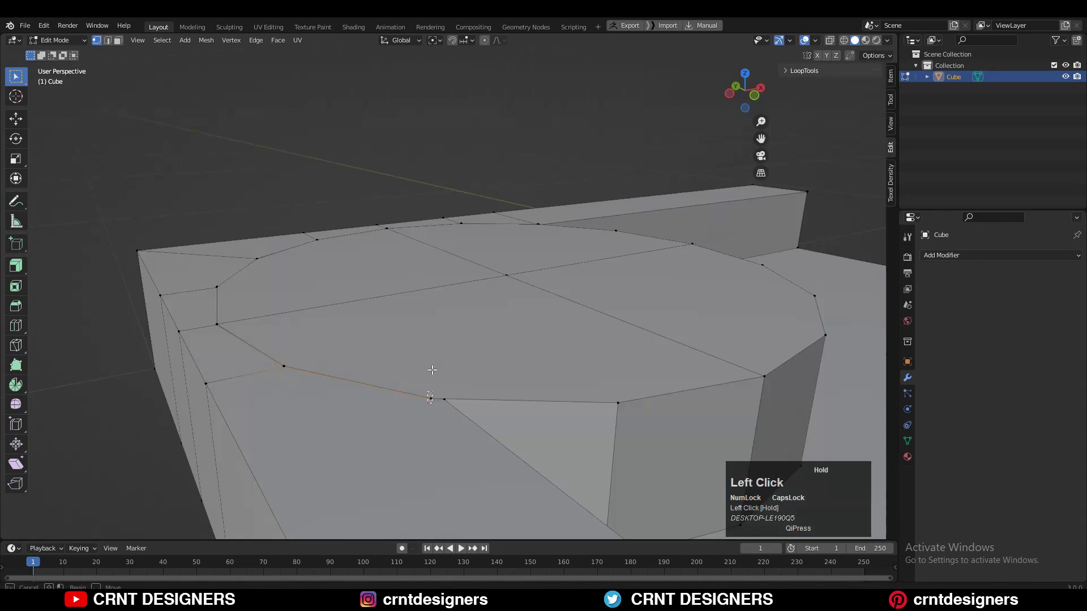
pyautogui.press('m')
pyautogui.click(446, 372)
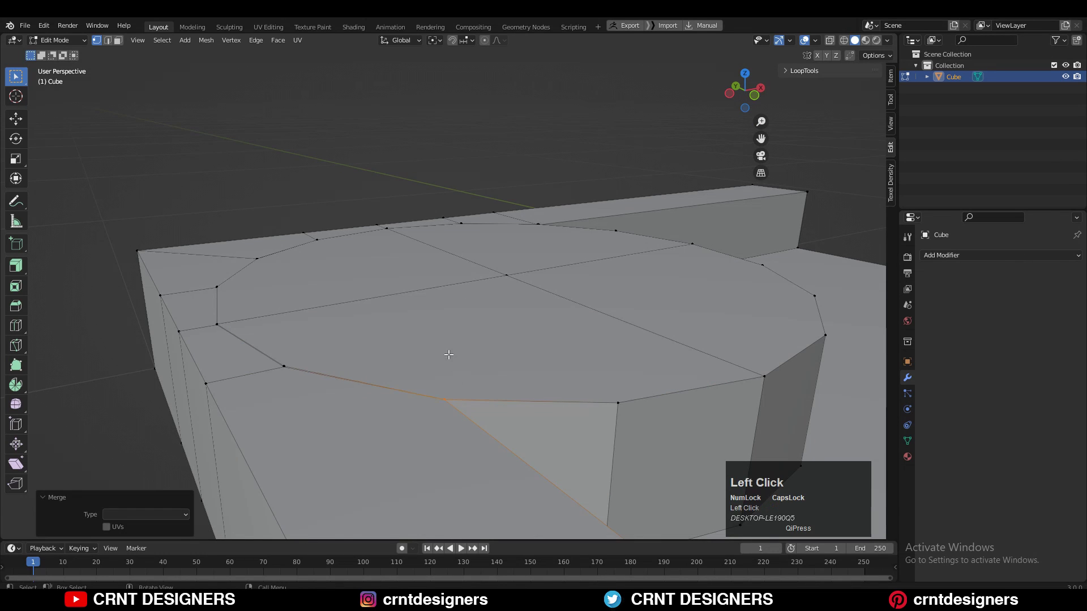
# - Dissolve the doubled edges along the circle's rim on the negative X side
pyautogui.click(432, 331)
pyautogui.scroll(-1, 427, 325)
pyautogui.moveTo(365, 359); pyautogui.dragTo(359, 378, button='middle')
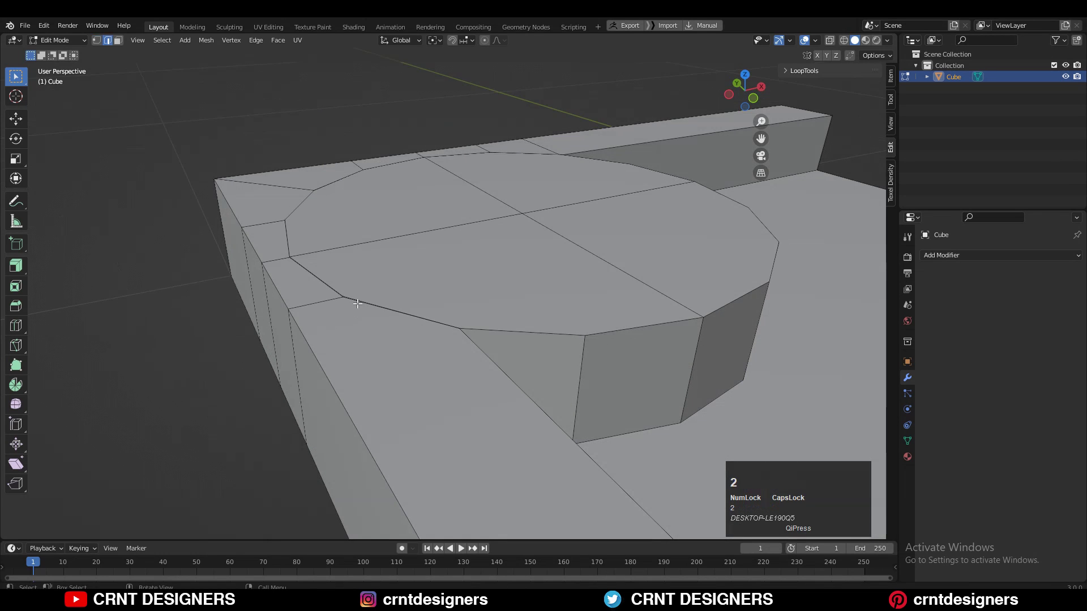
pyautogui.hotkey('ctrl', 'x')
pyautogui.click(325, 287)
pyautogui.hotkey('ctrl', 'x')
pyautogui.moveTo(325, 289); pyautogui.dragTo(413, 310, button='middle')
pyautogui.keyDown('shift'); pyautogui.moveTo(412, 310); pyautogui.dragTo(491, 242, button='middle'); pyautogui.keyUp('shift')
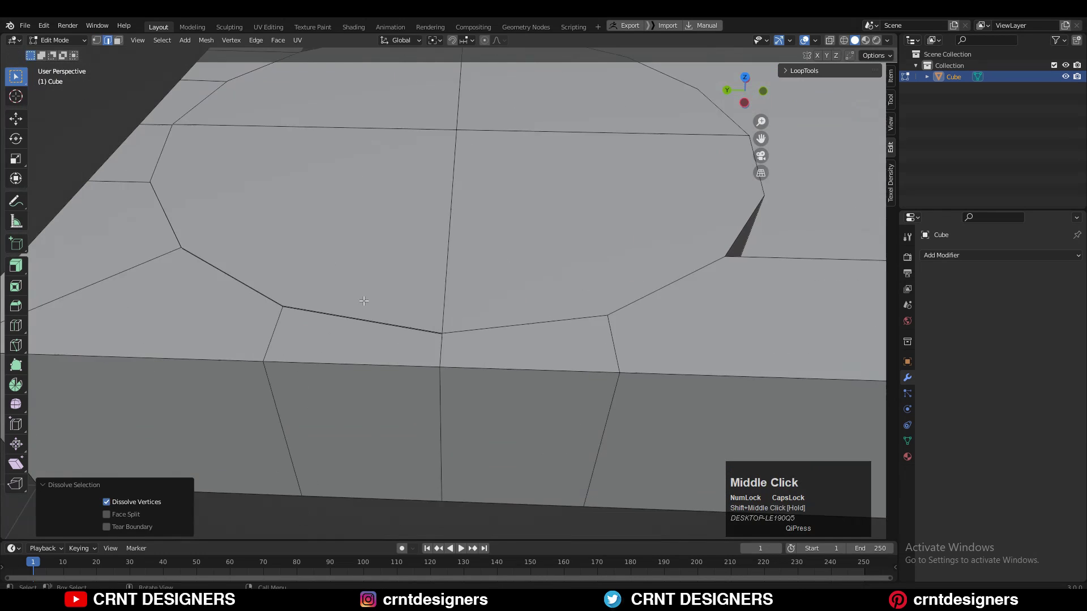
# - Merge all of the mesh's vertices by distance and clear the selection
pyautogui.press('a')
pyautogui.press('m')
pyautogui.click(355, 340)
pyautogui.hotkey('alt', 'a')
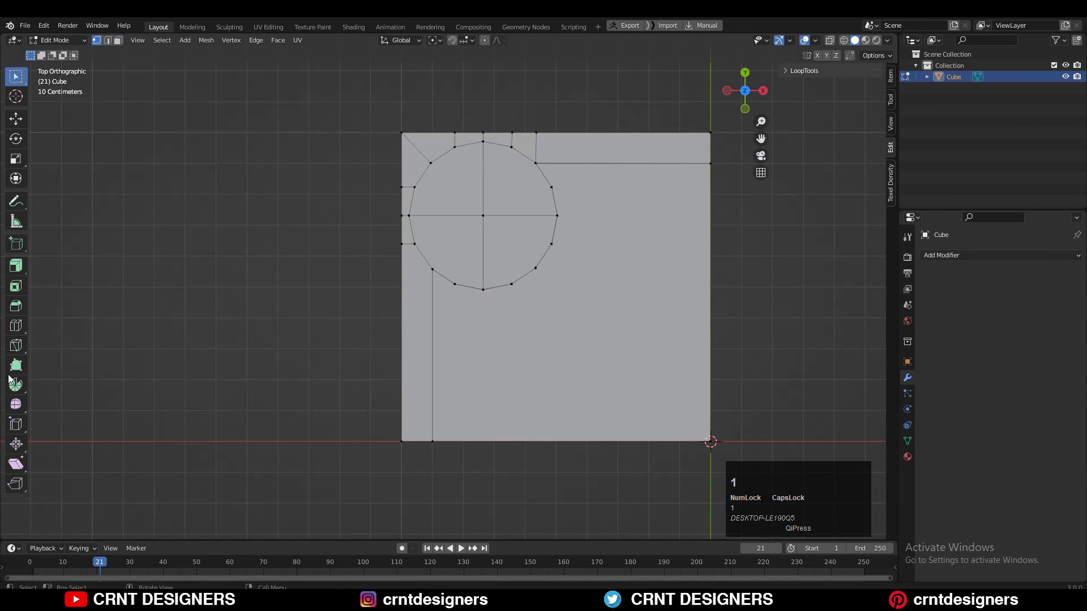
# - Knife-cut a horizontal edge from the rim vertex at the negative X wall's inner edge to the outer edge
pyautogui.click(16, 346)
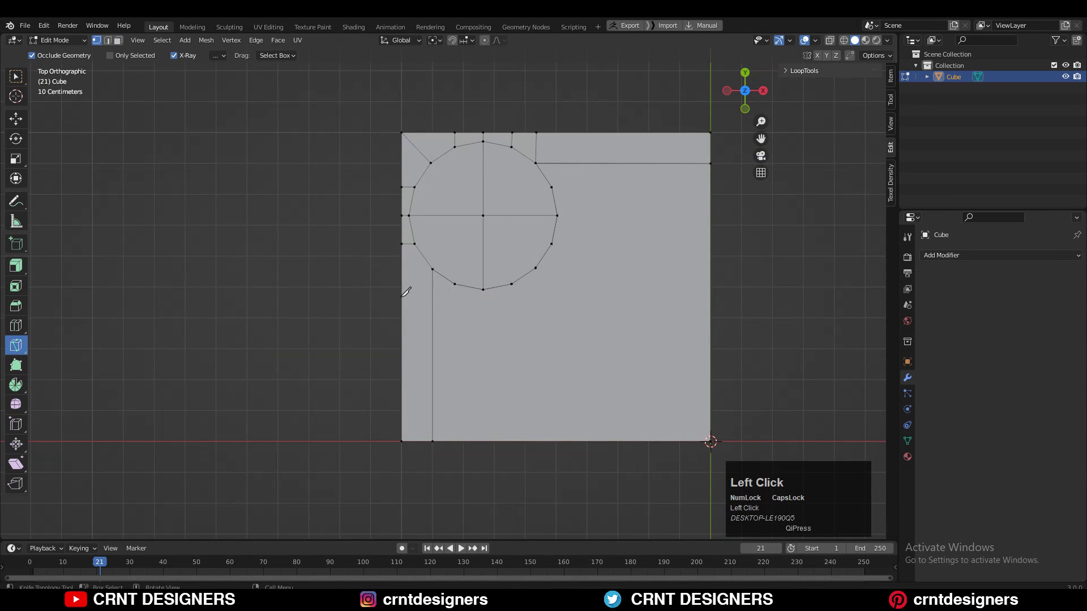
pyautogui.scroll(2, 443, 258)
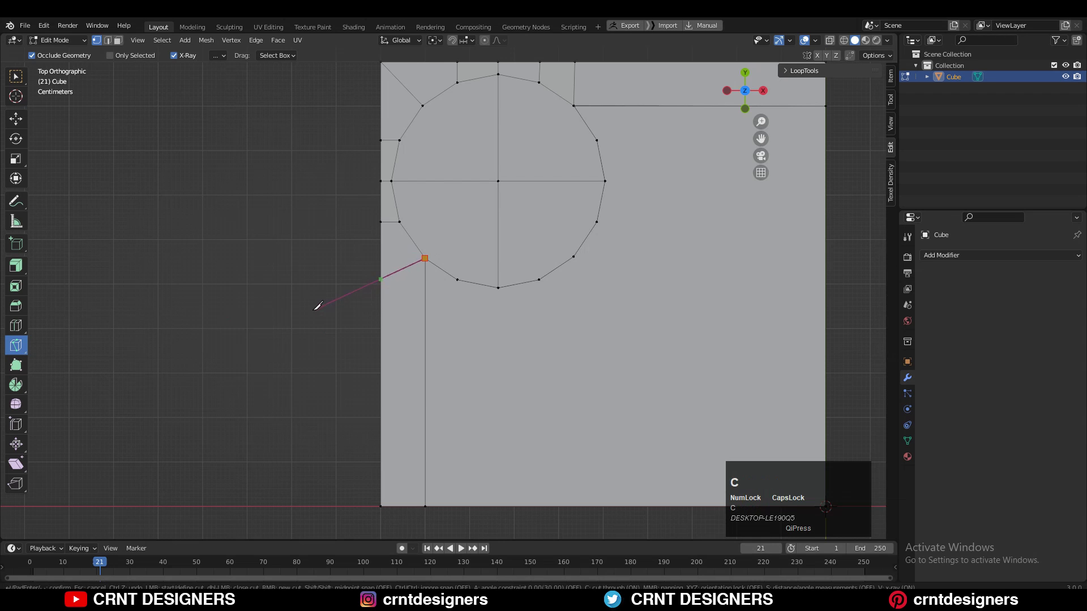
pyautogui.keyDown('shift'); pyautogui.moveTo(466, 219); pyautogui.dragTo(400, 236, button='middle'); pyautogui.keyUp('shift')
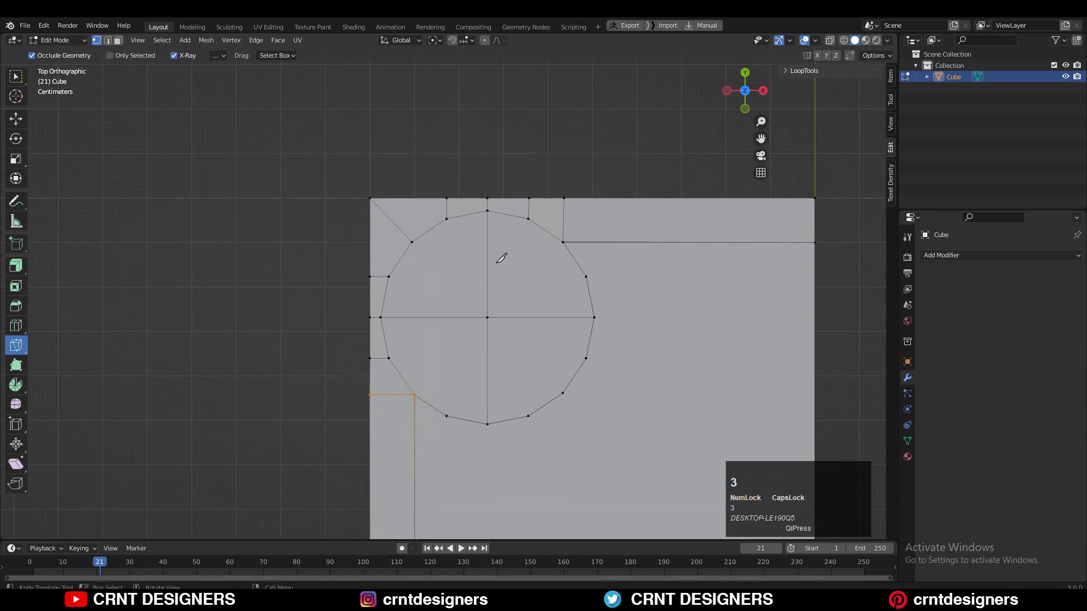
# - Inset the circle's four top faces by about 0.0096 m
pyautogui.press('w')
pyautogui.moveTo(525, 253); pyautogui.dragTo(456, 359)
pyautogui.keyDown('shift'); pyautogui.moveTo(666, 310); pyautogui.dragTo(641, 222, button='middle'); pyautogui.keyUp('shift')
pyautogui.press('i')
pyautogui.click(668, 309)
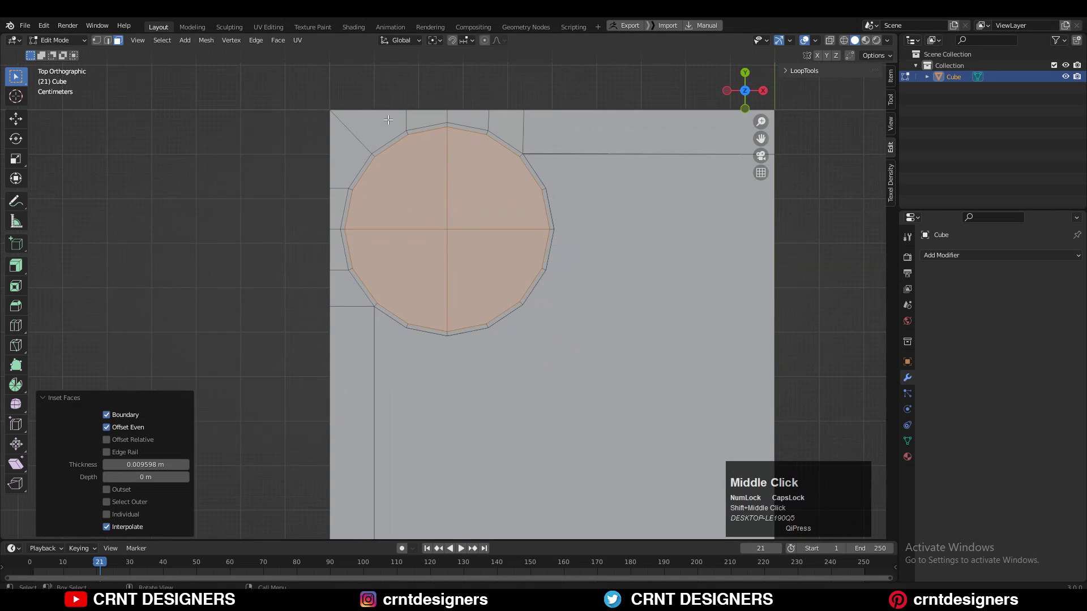
pyautogui.click(529, 318)
pyautogui.keyDown('shift'); pyautogui.moveTo(506, 371); pyautogui.dragTo(549, 228, button='middle'); pyautogui.keyUp('shift')
pyautogui.scroll(-2, 548, 228)
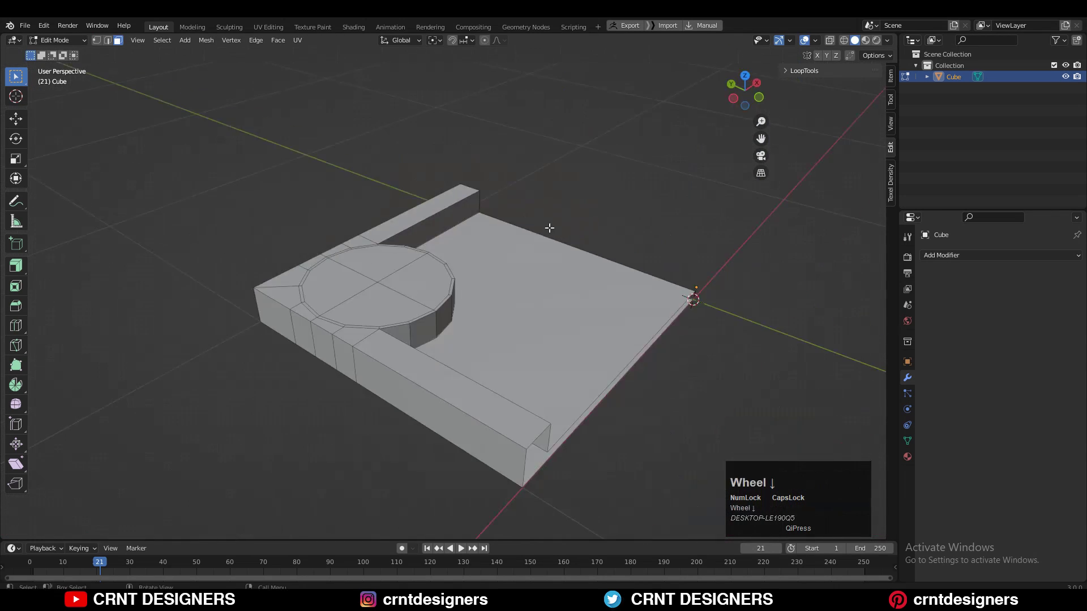
pyautogui.scroll(2, 549, 228)
# - Knife-cut a support line beside the circle's rim and along the negative X wall's inner edge to its open end
pyautogui.press('KP_7')
pyautogui.press('1')
pyautogui.press('k')
pyautogui.scroll(2, 331, 318)
pyautogui.keyDown('shift'); pyautogui.moveTo(330, 319); pyautogui.dragTo(445, 264, button='middle'); pyautogui.keyUp('shift')
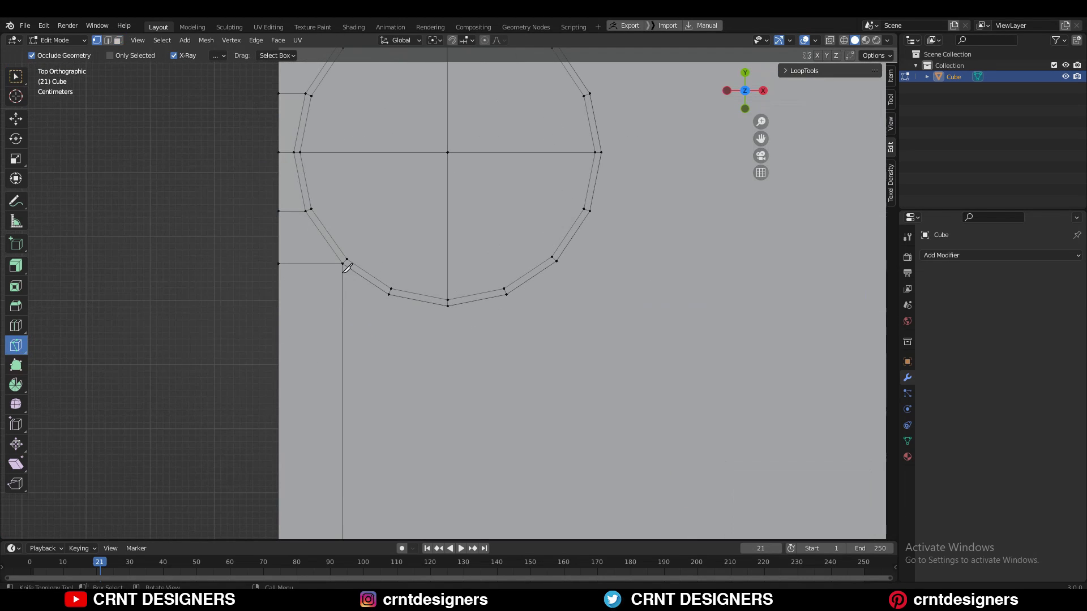
pyautogui.click(303, 211)
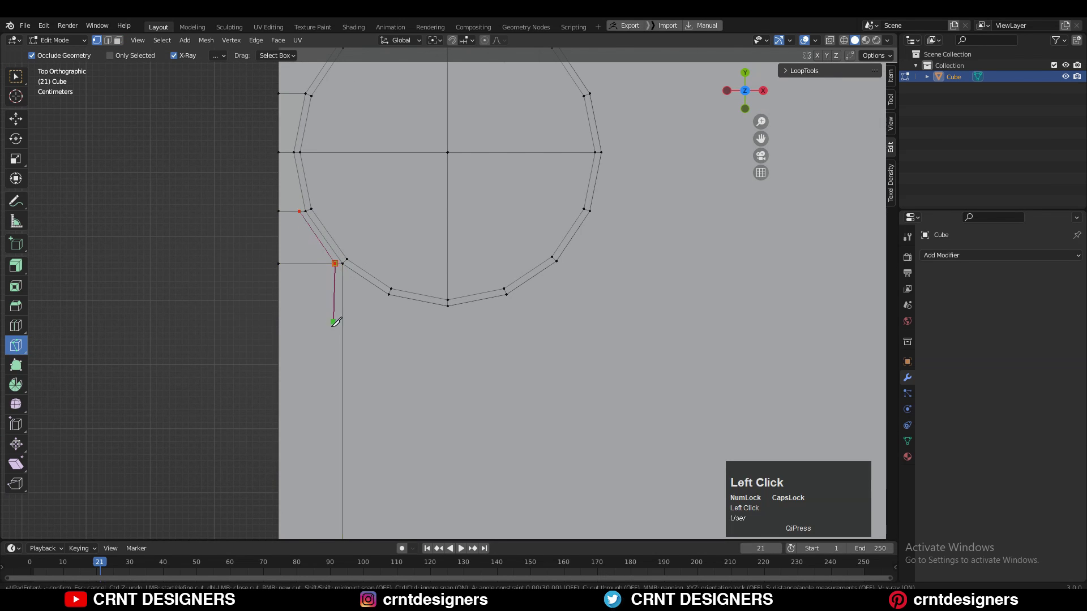
pyautogui.scroll(-4, 337, 322)
pyautogui.click(397, 500)
pyautogui.press('Return')
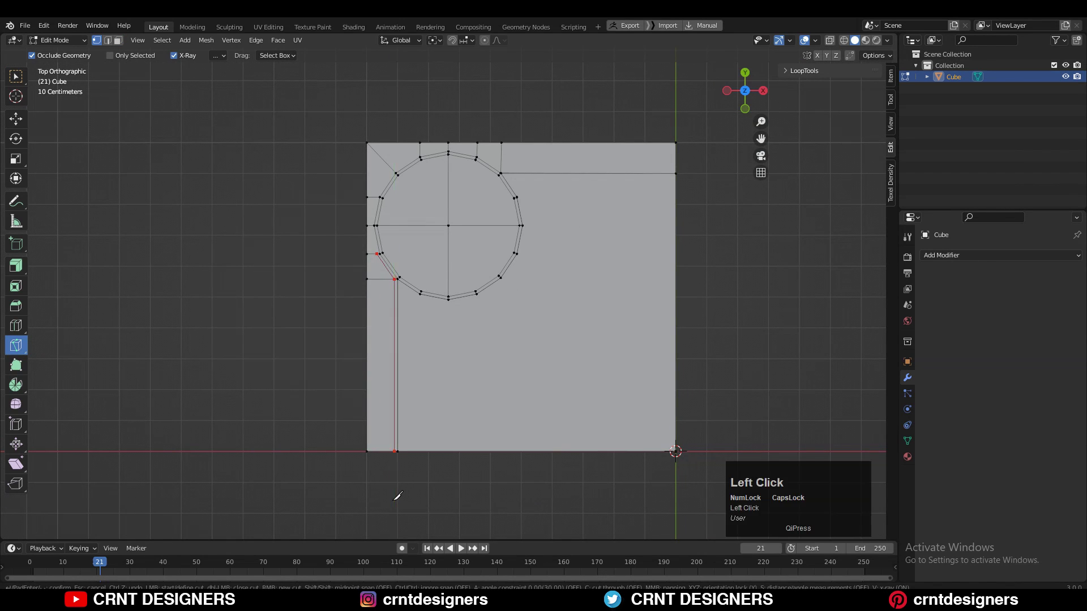
# - Continue the support cut around the outside of the circle and along the positive Y wall to its open end
pyautogui.scroll(4, 390, 261)
pyautogui.keyDown('shift'); pyautogui.moveTo(386, 255); pyautogui.dragTo(518, 380, button='middle'); pyautogui.keyUp('shift')
pyautogui.scroll(4, 481, 368)
pyautogui.click(415, 384)
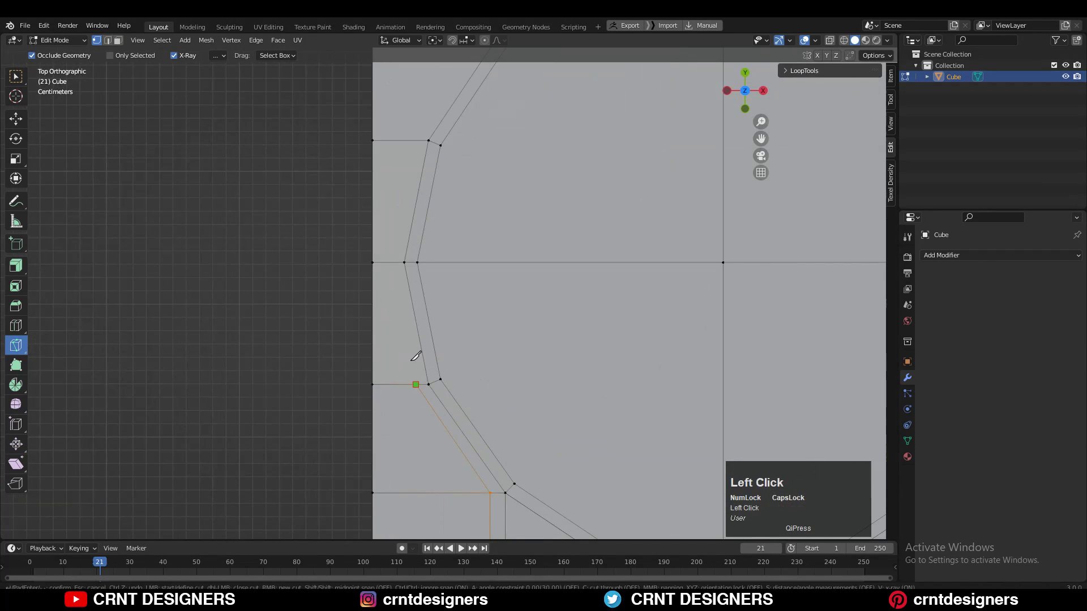
pyautogui.click(399, 262)
pyautogui.scroll(-3, 476, 139)
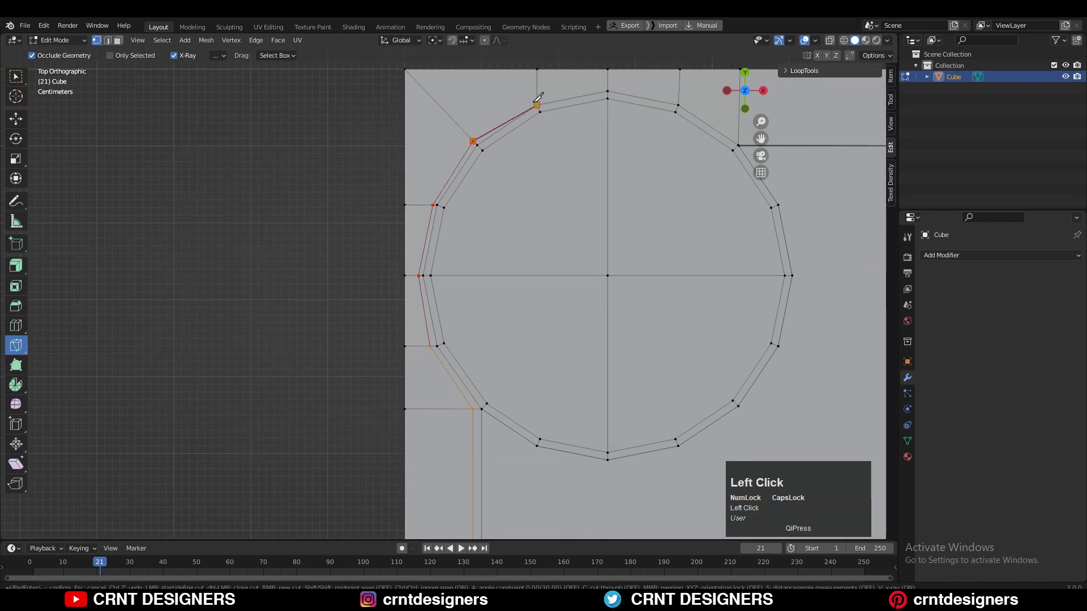
pyautogui.click(612, 85)
pyautogui.click(684, 94)
pyautogui.scroll(-1, 685, 94)
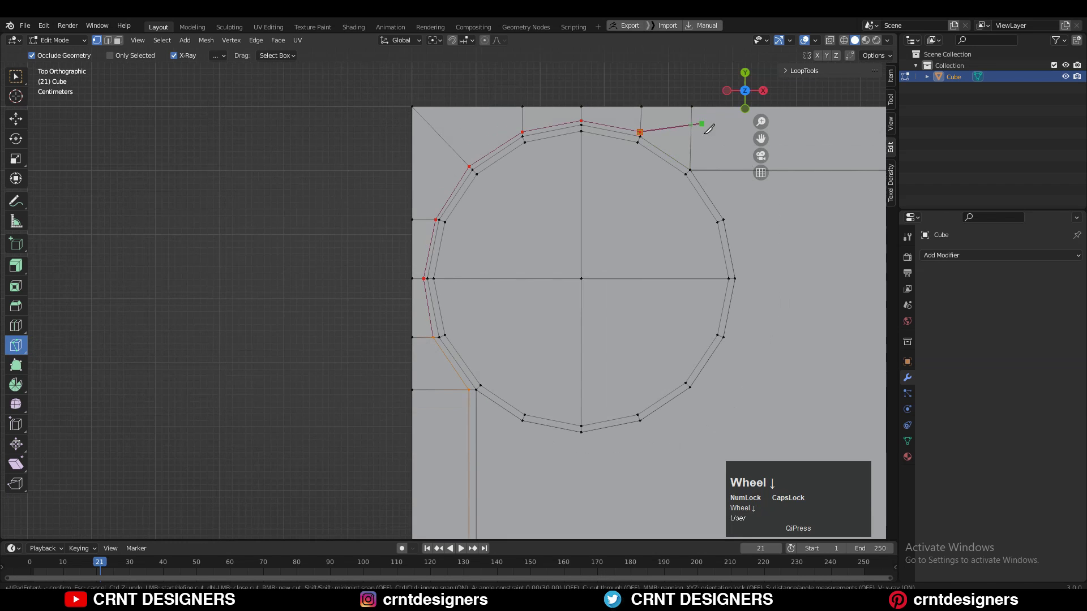
pyautogui.press('space')
pyautogui.keyDown('shift'); pyautogui.moveTo(694, 162); pyautogui.dragTo(414, 258, button='middle'); pyautogui.keyUp('shift')
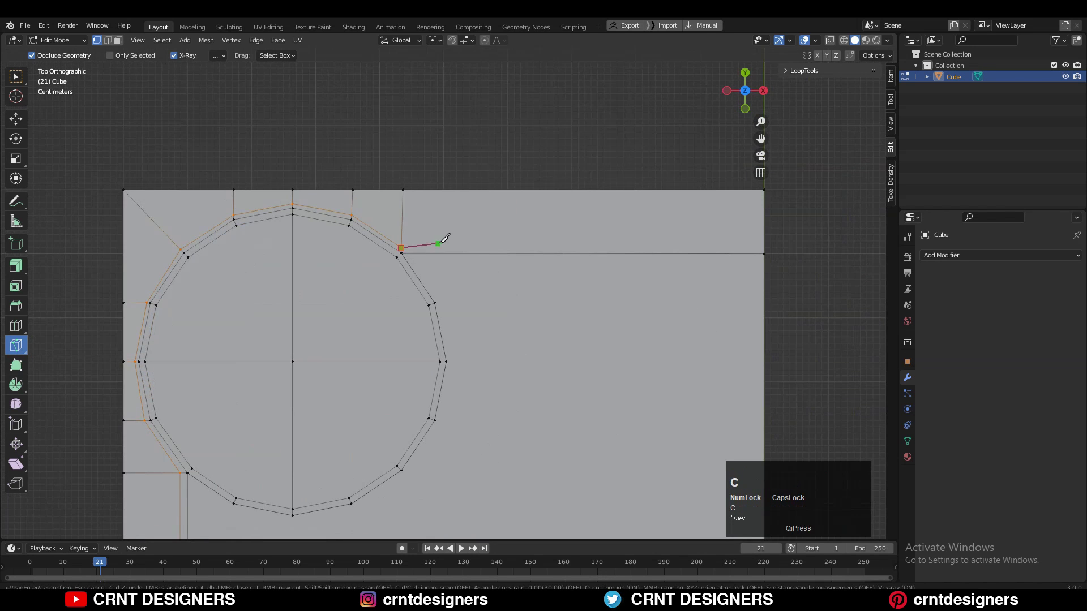
pyautogui.press('x')
# - Adjust the outer support vertices on the circle's negative X side, sliding the middle one by a factor of 0.086
pyautogui.keyDown('shift'); pyautogui.moveTo(171, 529); pyautogui.dragTo(455, 385, button='middle'); pyautogui.keyUp('shift')
pyautogui.scroll(3, 456, 385)
pyautogui.press('w')
pyautogui.click(418, 240)
pyautogui.press('g')
pyautogui.click(422, 242)
pyautogui.keyDown('shift'); pyautogui.moveTo(387, 141); pyautogui.dragTo(407, 324, button='middle'); pyautogui.keyUp('shift')
pyautogui.click(415, 317)
pyautogui.press('g')
pyautogui.press('g')
pyautogui.click(413, 317)
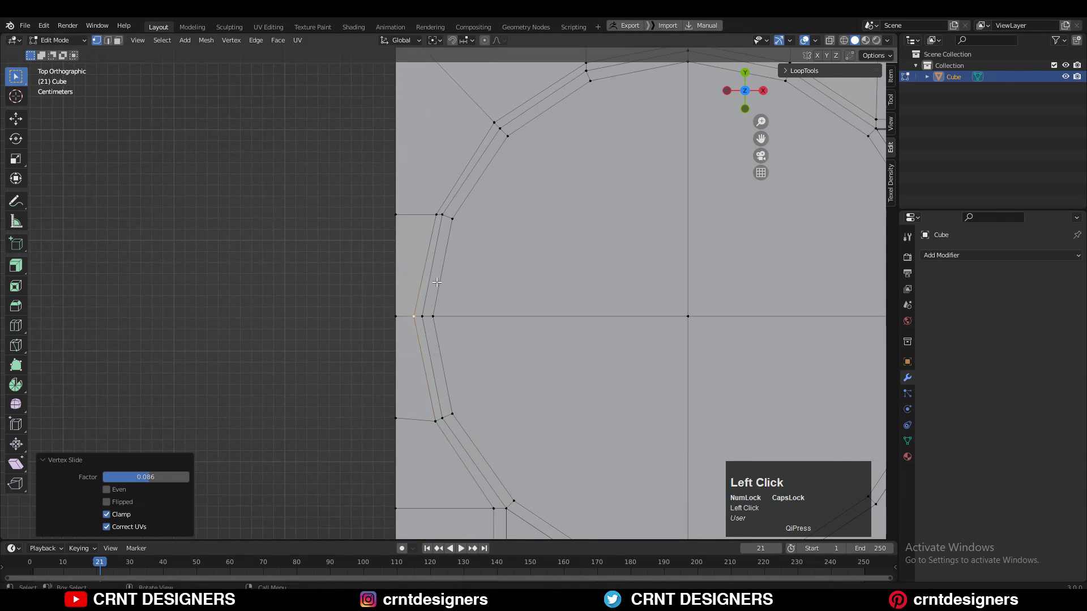
# - Reposition the outer support vertices on the corner arc, moving the one on the positive Y side by -0.002556 m along X
pyautogui.click(436, 214)
pyautogui.press('g')
pyautogui.click(433, 208)
pyautogui.keyDown('shift'); pyautogui.moveTo(440, 201); pyautogui.dragTo(261, 375, button='middle'); pyautogui.keyUp('shift')
pyautogui.click(407, 233)
pyautogui.scroll(-2, 406, 229)
pyautogui.keyDown('shift'); pyautogui.moveTo(405, 230); pyautogui.dragTo(430, 90, button='middle'); pyautogui.keyUp('shift')
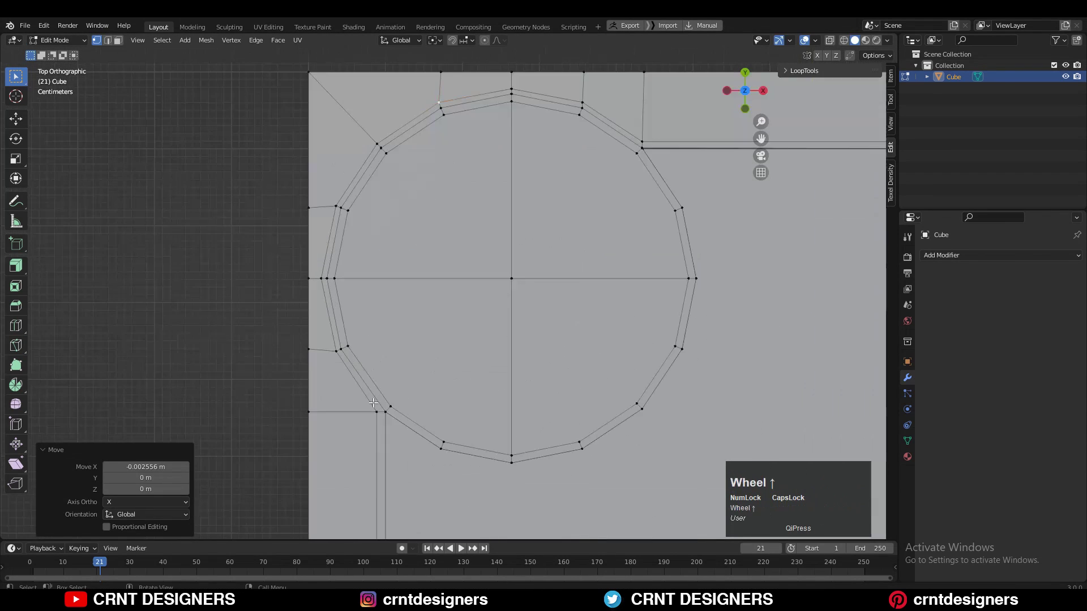
# - Slide both ends of the negative X wall's support line, using a factor of 0.308 at the open end
pyautogui.click(391, 412)
pyautogui.press('g')
pyautogui.press('g')
pyautogui.click(399, 415)
pyautogui.keyDown('shift'); pyautogui.moveTo(398, 415); pyautogui.dragTo(538, 51, button='middle'); pyautogui.keyUp('shift')
pyautogui.click(524, 385)
pyautogui.press('g')
pyautogui.press('g')
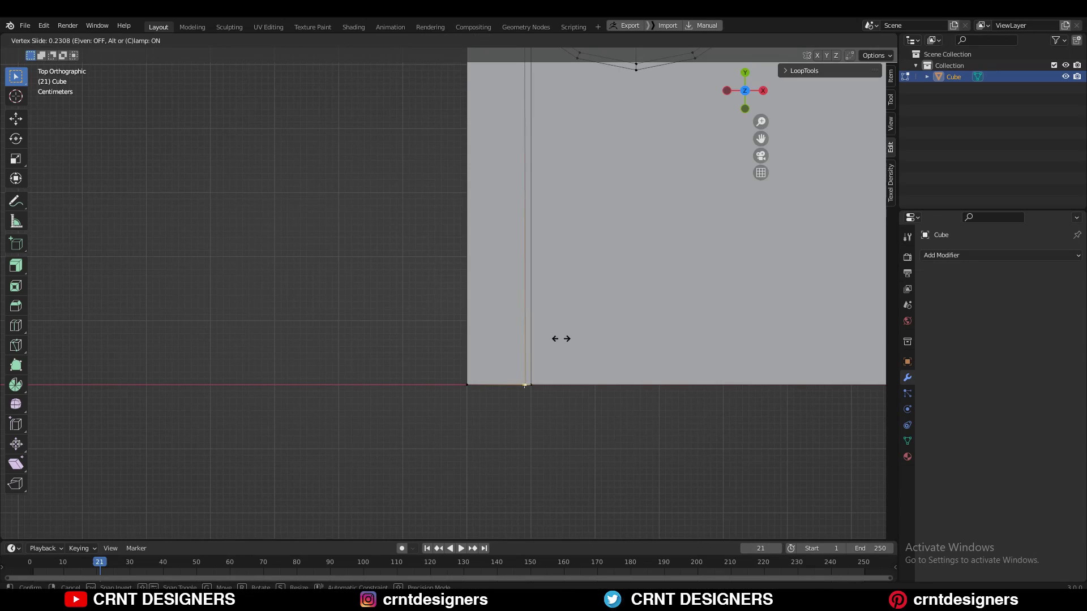
pyautogui.click(561, 340)
# - Knife-cut straight lines parallel to Y across the recessed floor from the circle's base vertices to the X-axis edge
pyautogui.keyDown('shift'); pyautogui.moveTo(390, 56); pyautogui.dragTo(386, 405, button='middle'); pyautogui.keyUp('shift')
pyautogui.scroll(-5, 385, 229)
pyautogui.moveTo(386, 229); pyautogui.dragTo(373, 177, button='middle')
pyautogui.click(16, 346)
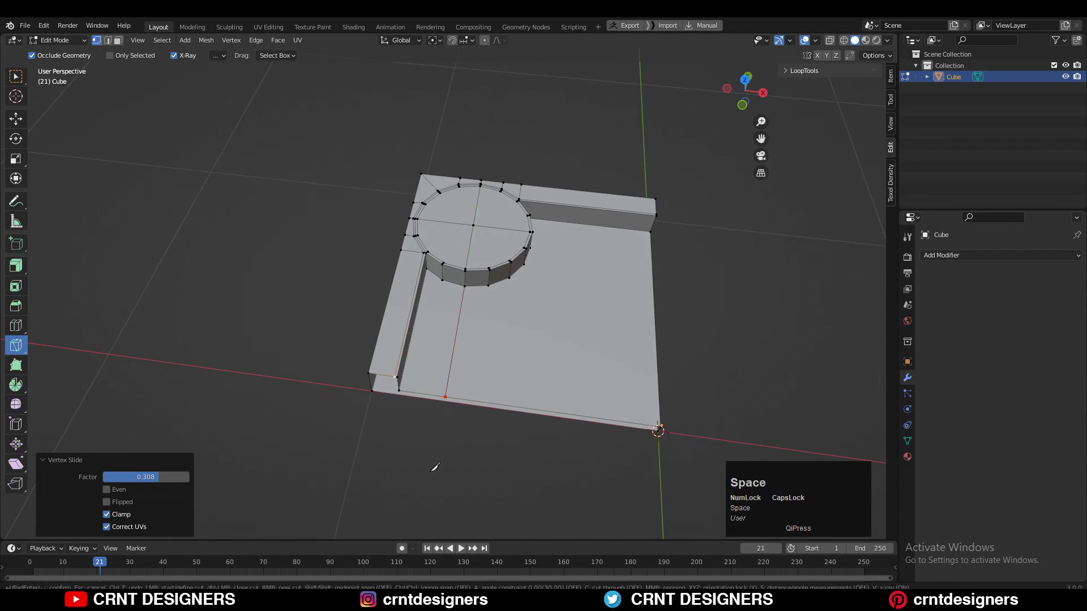
pyautogui.moveTo(435, 467); pyautogui.dragTo(381, 472, button='middle')
pyautogui.press('y')
pyautogui.moveTo(414, 528); pyautogui.dragTo(499, 368, button='middle')
pyautogui.press('space')
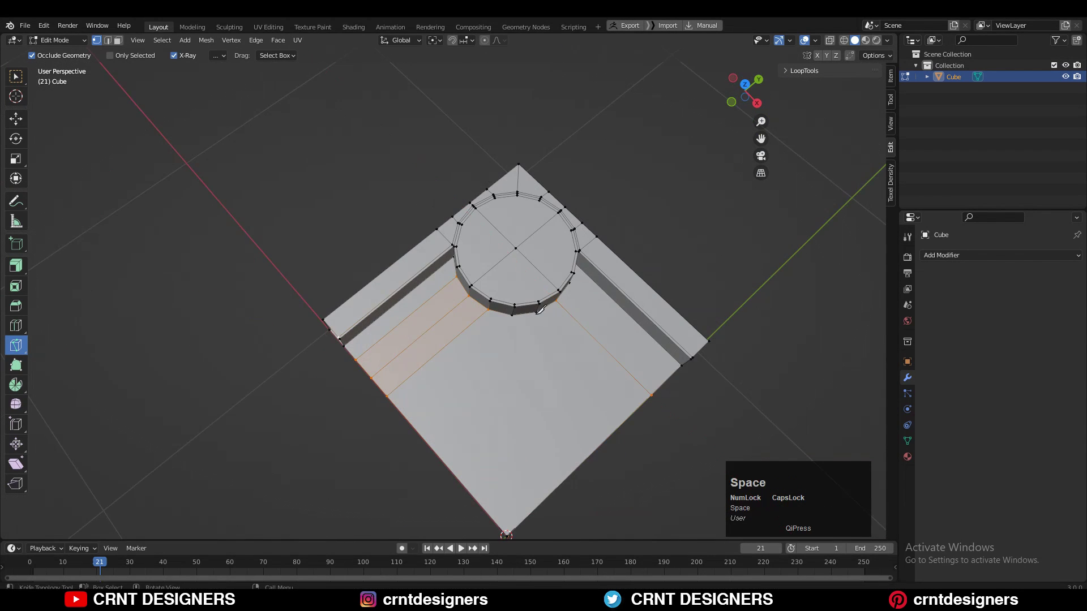
# - Knife-cut straight lines parallel to X across the floor from the circle's base vertices to the Y-axis edge
pyautogui.moveTo(517, 332); pyautogui.dragTo(570, 398, button='middle')
pyautogui.press('space')
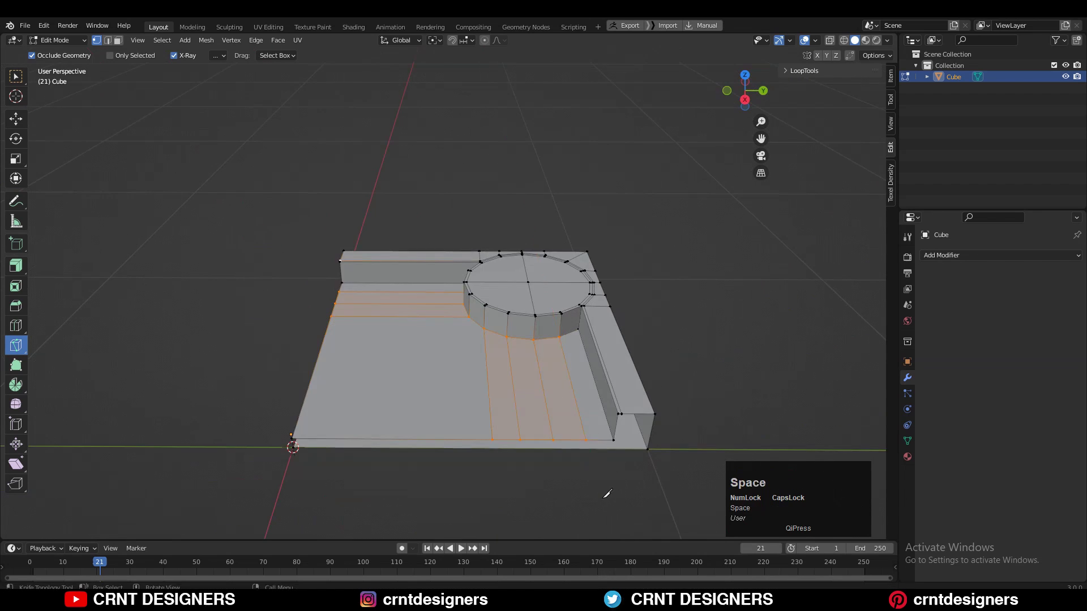
pyautogui.moveTo(476, 294); pyautogui.dragTo(557, 328, button='middle')
pyautogui.scroll(1, 556, 328)
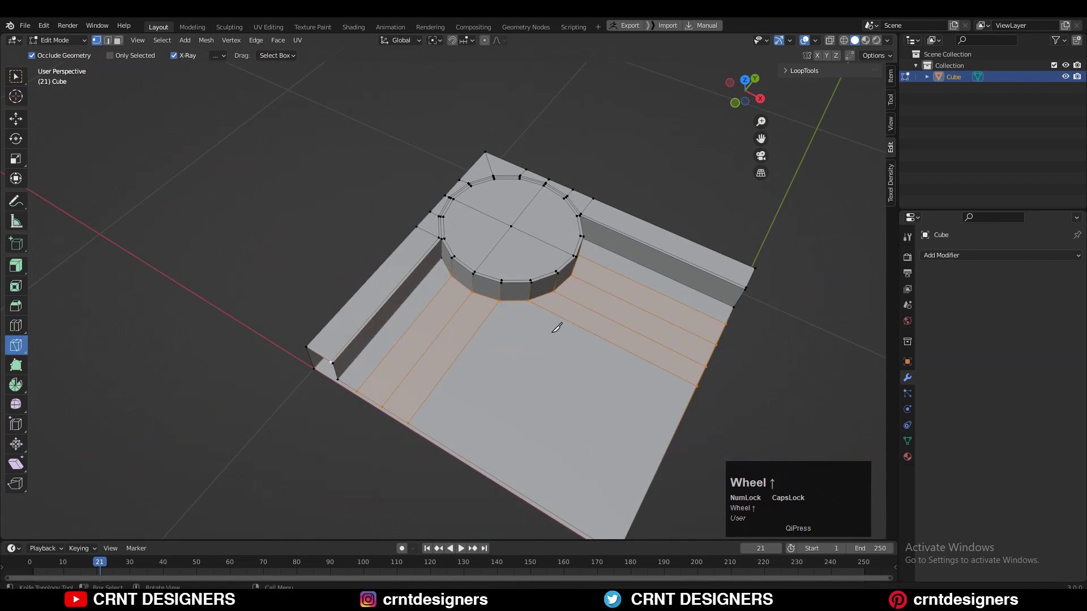
# - Knife-cut a support line on the floor around the circle's base, starting at the negative X wall
pyautogui.moveTo(407, 506); pyautogui.dragTo(443, 498, button='middle')
pyautogui.scroll(4, 443, 397)
pyautogui.moveTo(444, 362); pyautogui.dragTo(424, 359, button='middle')
pyautogui.click(430, 345)
pyautogui.click(455, 383)
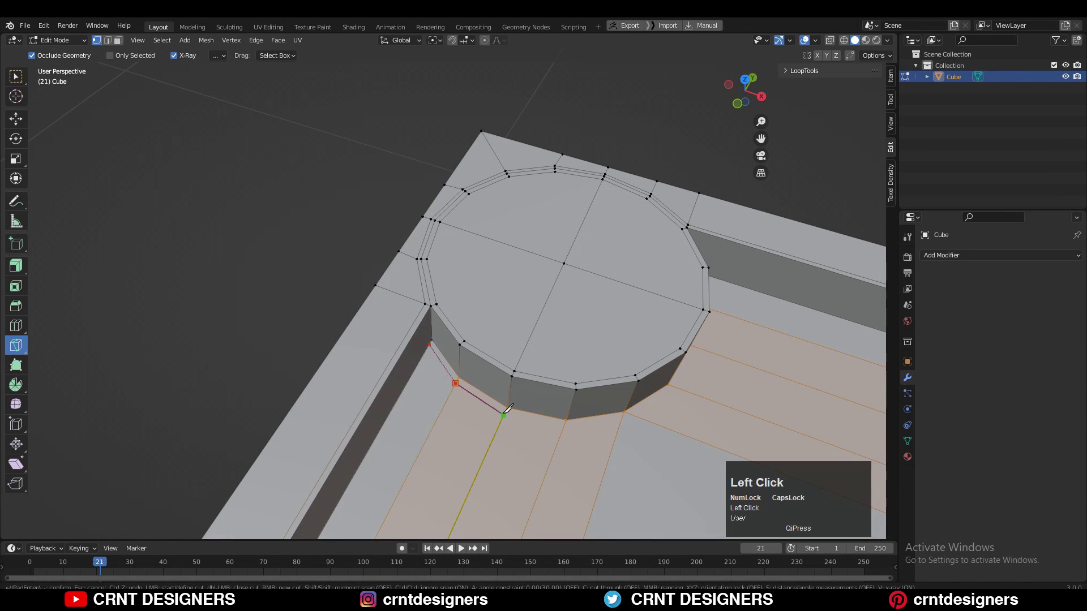
pyautogui.click(564, 425)
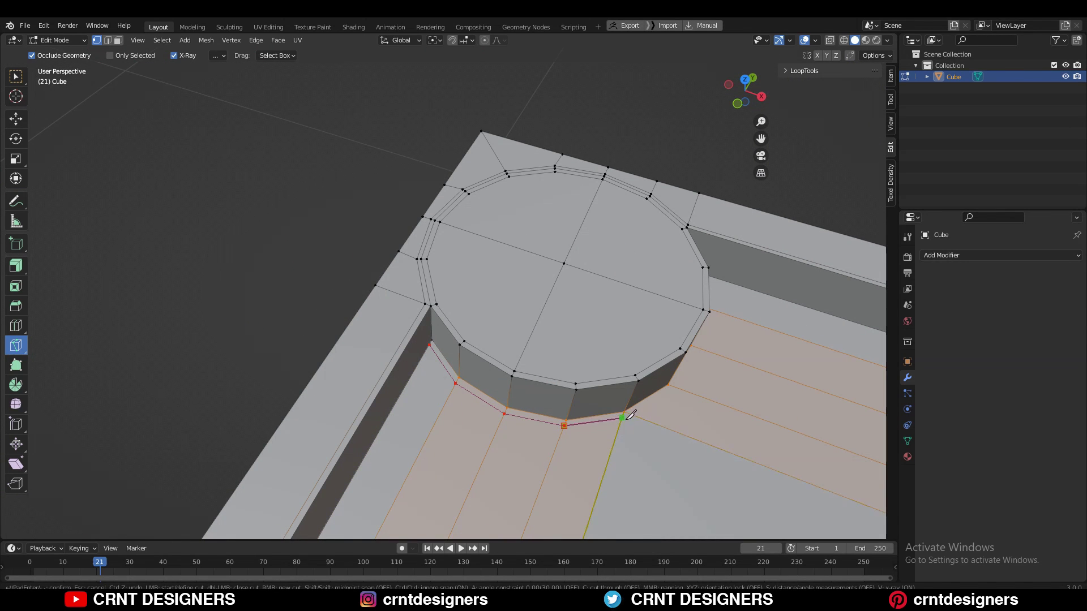
pyautogui.click(622, 418)
pyautogui.click(632, 416)
pyautogui.click(671, 388)
pyautogui.press('space')
# - Extend the base support cut to the positive Y wall, up its corner and across the wall top to the outer edge
pyautogui.moveTo(708, 340); pyautogui.dragTo(609, 363, button='middle')
pyautogui.click(512, 394)
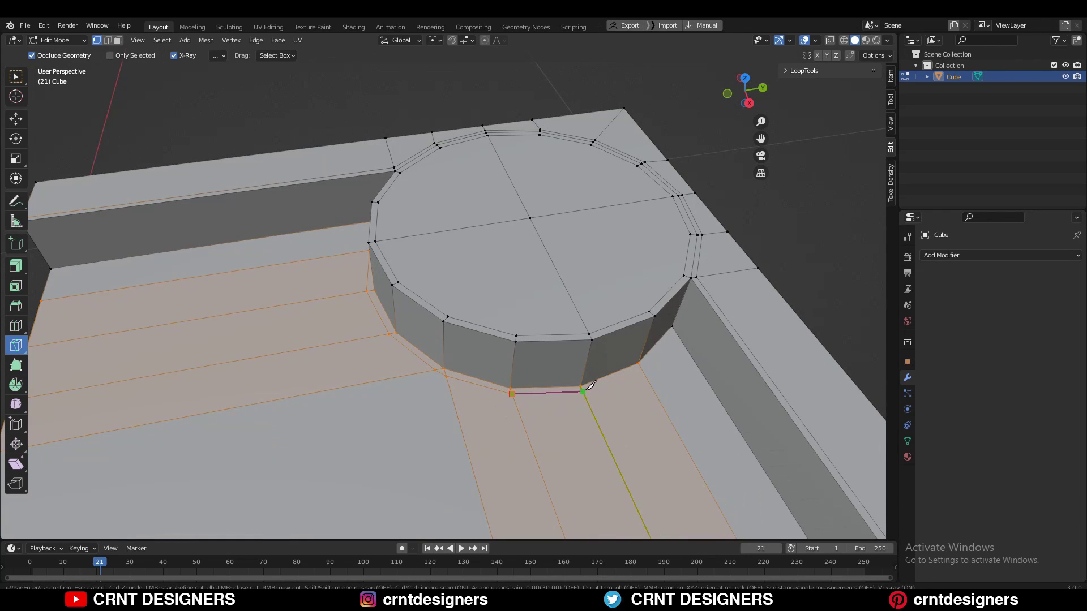
pyautogui.click(582, 390)
pyautogui.click(641, 367)
pyautogui.click(674, 331)
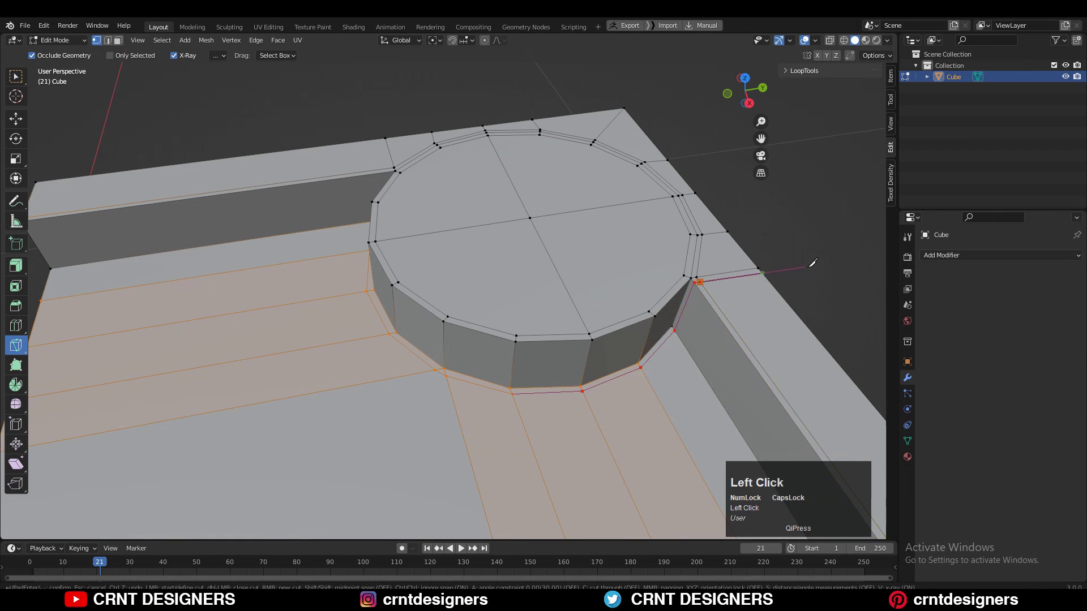
pyautogui.press('Return')
pyautogui.moveTo(813, 263); pyautogui.dragTo(463, 359, button='middle')
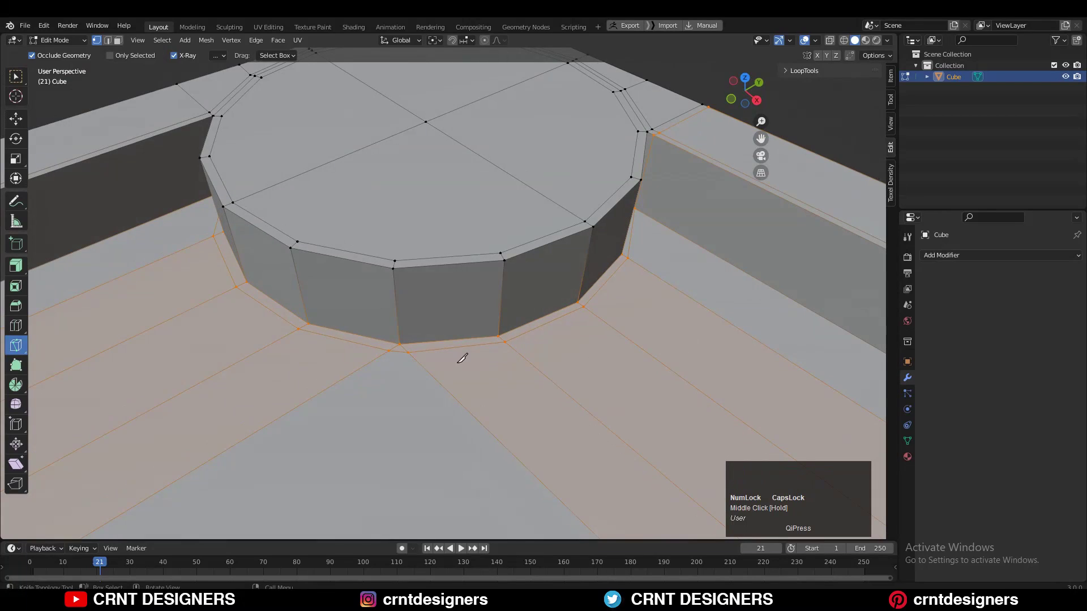
# - Merge the two support-line vertices at the corner of the circle's base at their center
pyautogui.press('m')
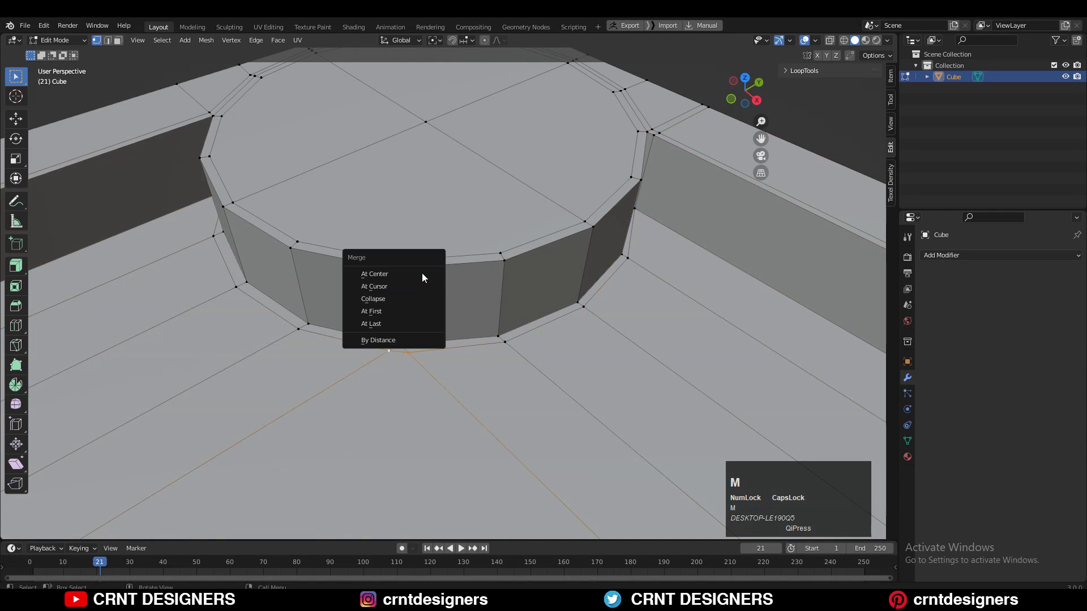
pyautogui.click(422, 273)
pyautogui.click(746, 77)
pyautogui.keyDown('shift'); pyautogui.moveTo(564, 307); pyautogui.dragTo(564, 290, button='middle'); pyautogui.keyUp('shift')
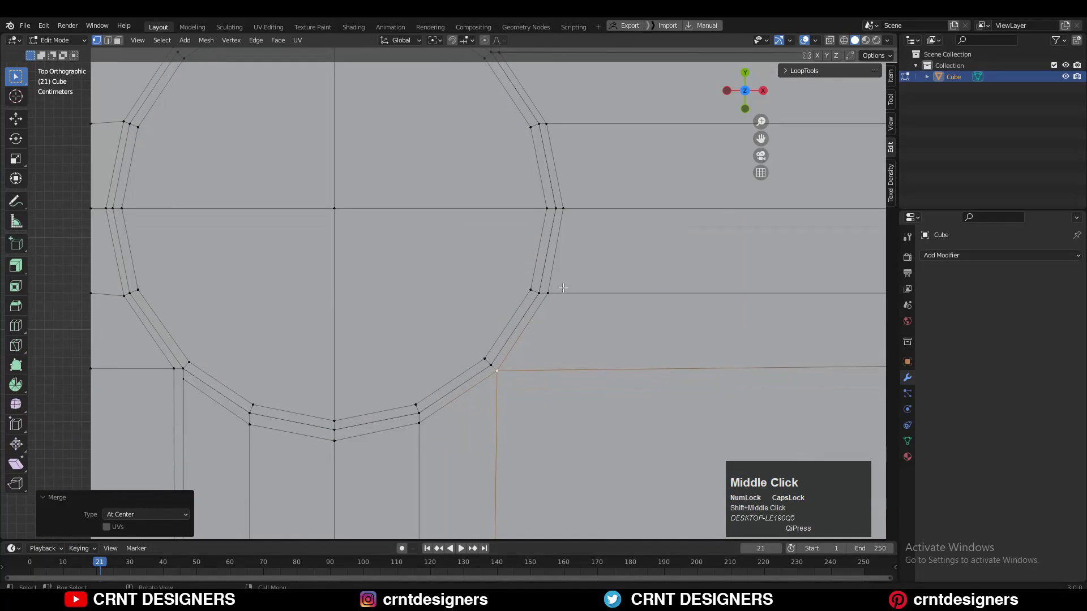
# - Reposition the base support-line vertices on the circle's positive X side to even out the gap around the circle
pyautogui.click(548, 292)
pyautogui.press('g')
pyautogui.click(544, 295)
pyautogui.click(536, 237)
pyautogui.press('g')
pyautogui.keyDown('shift'); pyautogui.moveTo(575, 209); pyautogui.dragTo(568, 161, button='middle'); pyautogui.keyUp('shift')
pyautogui.click(539, 231)
# - Reposition the base support-line vertices on the circle's negative Y side to even out the gap around the circle
pyautogui.click(558, 323)
pyautogui.press('g')
pyautogui.press('g')
pyautogui.click(566, 325)
pyautogui.scroll(-3, 566, 325)
pyautogui.click(574, 322)
pyautogui.press('g')
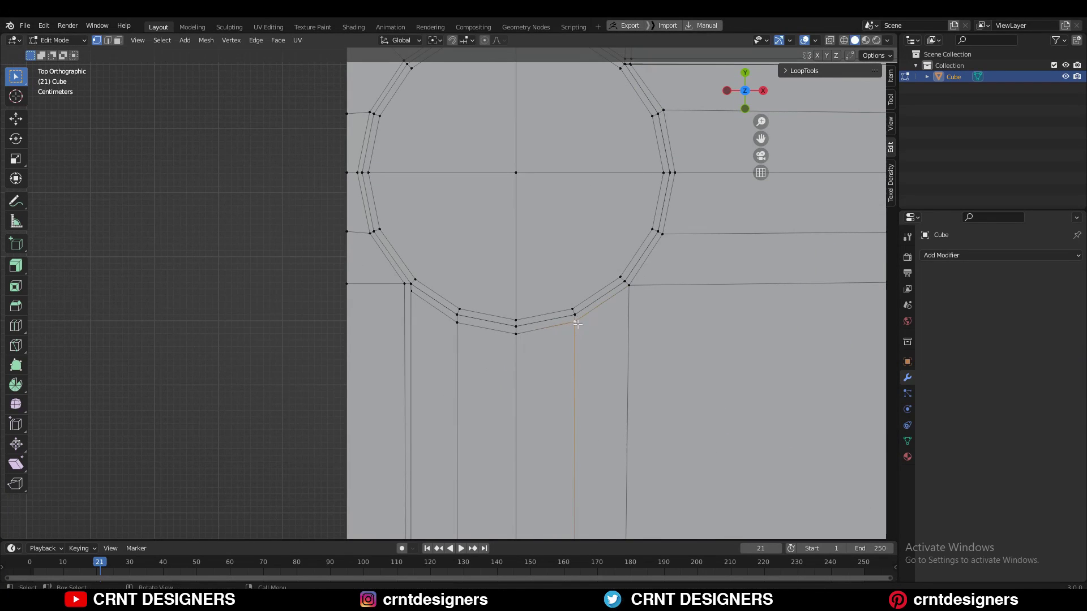
pyautogui.keyDown('shift'); pyautogui.click(577, 322); pyautogui.keyUp('shift')
pyautogui.click(514, 333)
# - Knife-cut a line parallel to X across the top of the negative X wall, from the circle's corner to the outer edge
pyautogui.moveTo(453, 425); pyautogui.dragTo(386, 343, button='middle')
pyautogui.scroll(3, 386, 343)
pyautogui.click(16, 345)
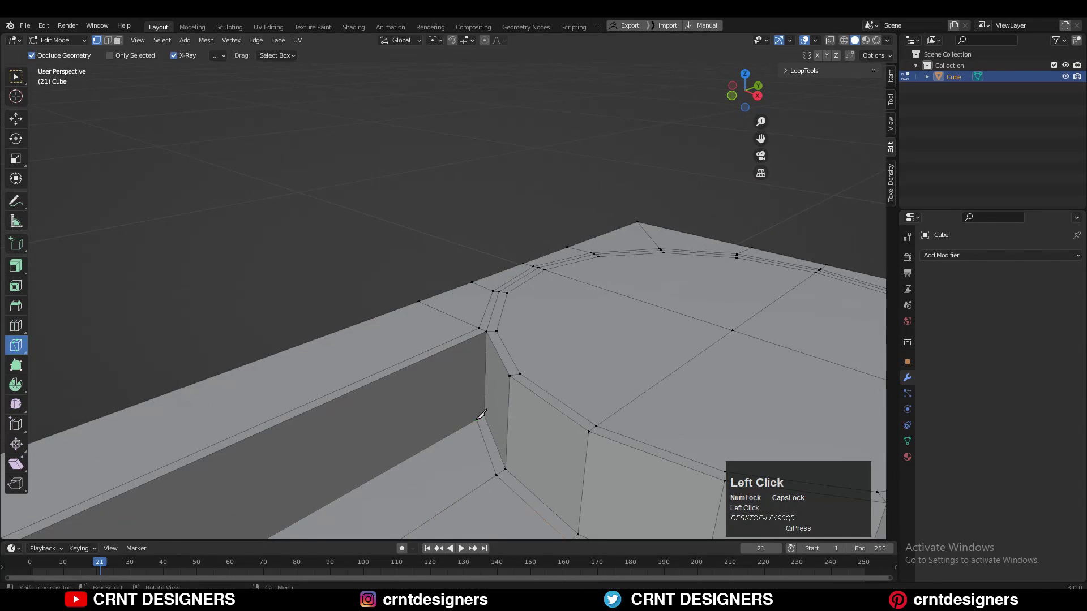
pyautogui.click(745, 74)
pyautogui.press('x')
pyautogui.click(204, 284)
pyautogui.press('Return')
# - Add a loop cut around the circle's side and the recess walls, and slide it close to their upper edge
pyautogui.scroll(-2, 204, 284)
pyautogui.keyDown('shift'); pyautogui.moveTo(777, 120); pyautogui.dragTo(511, 324, button='middle'); pyautogui.keyUp('shift')
pyautogui.scroll(4, 511, 324)
pyautogui.click(538, 323)
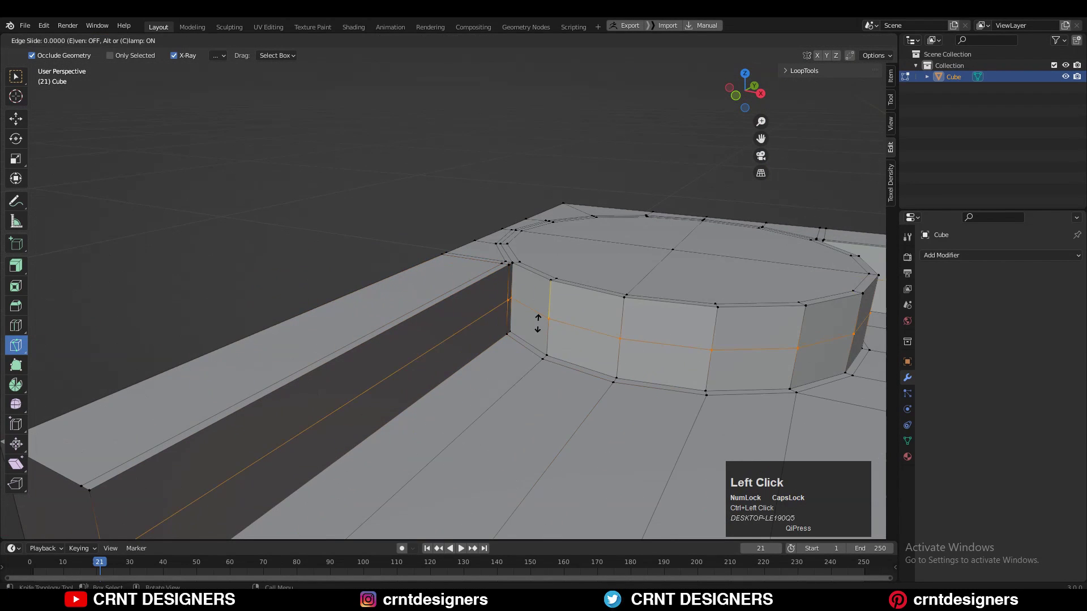
pyautogui.keyDown('ctrl'); pyautogui.click(557, 292); pyautogui.keyUp('ctrl')
# - Knife-cut additional lines parallel to X and Y across the circular top face to form a four-by-four grid
pyautogui.scroll(-4, 568, 296)
pyautogui.moveTo(626, 318); pyautogui.dragTo(361, 197, button='middle')
pyautogui.scroll(4, 607, 323)
pyautogui.press('Return')
pyautogui.scroll(-4, 463, 344)
pyautogui.scroll(3, 444, 242)
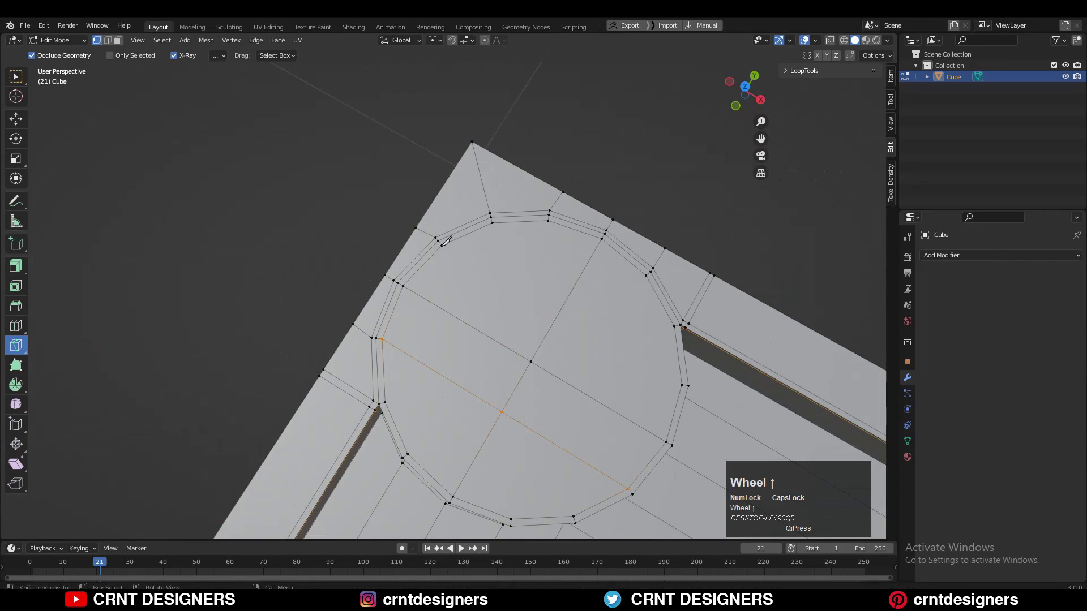
pyautogui.click(511, 519)
pyautogui.click(646, 276)
pyautogui.press('Return')
# - Select all faces of the gridded circular top and inset them by about 0.03 m
pyautogui.press('c')
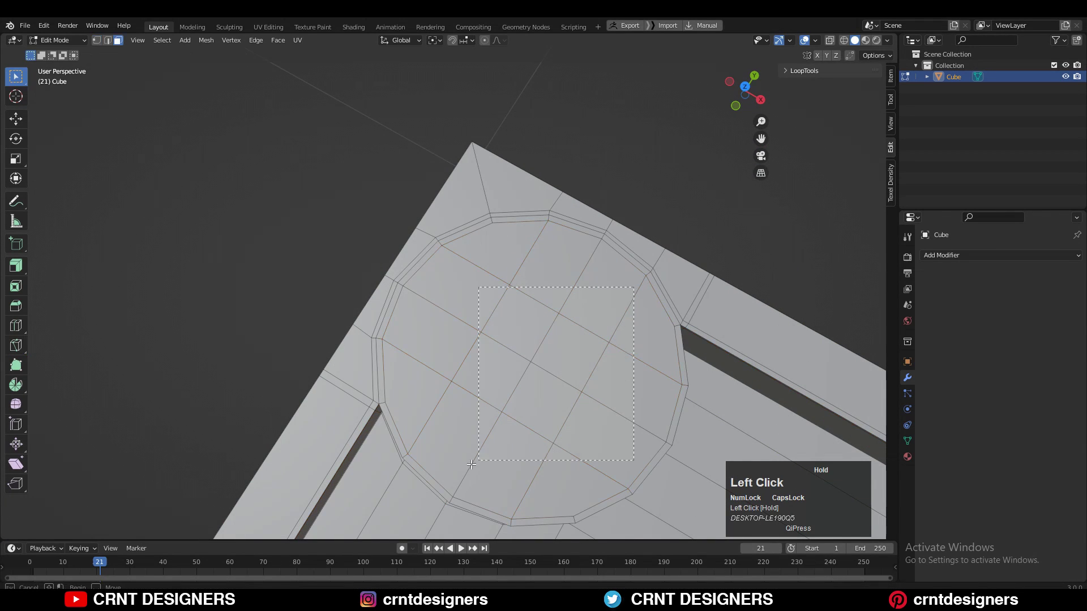
pyautogui.click(744, 87)
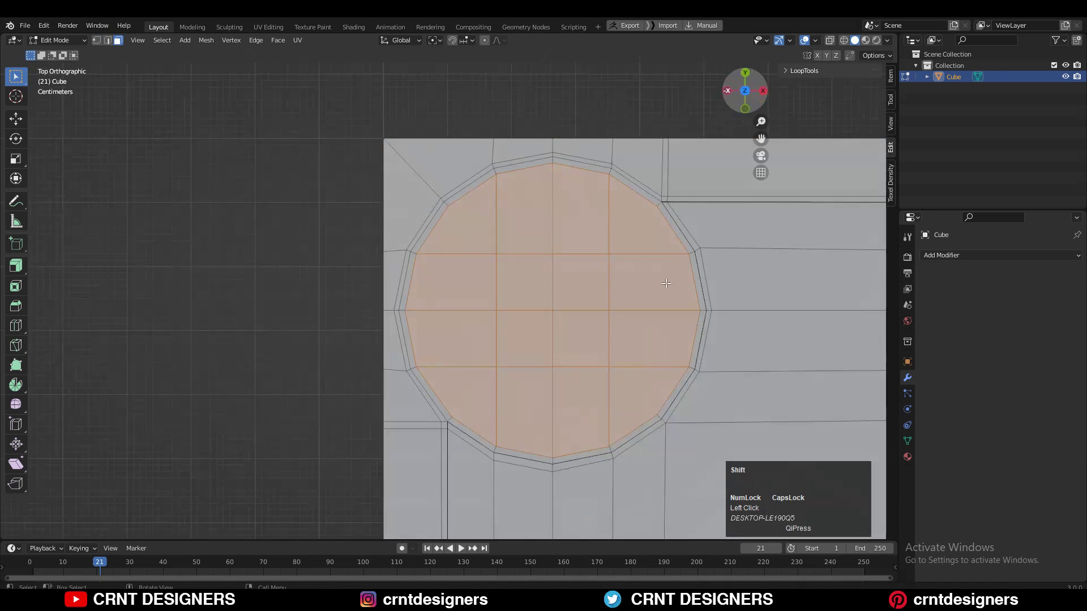
pyautogui.keyDown('shift'); pyautogui.moveTo(750, 276); pyautogui.dragTo(671, 315, button='middle'); pyautogui.keyUp('shift')
pyautogui.press('i')
pyautogui.click(661, 312)
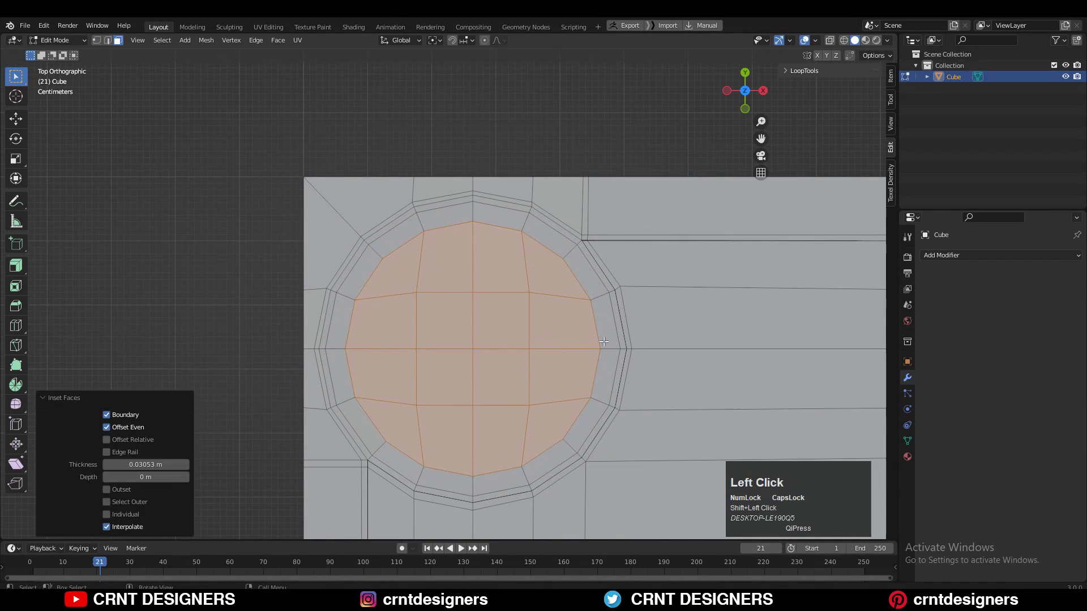
# - Extrude the inset circular faces 0.0243 m downward and scale them to 0.9
pyautogui.moveTo(504, 390); pyautogui.dragTo(520, 300, button='middle')
pyautogui.press('e')
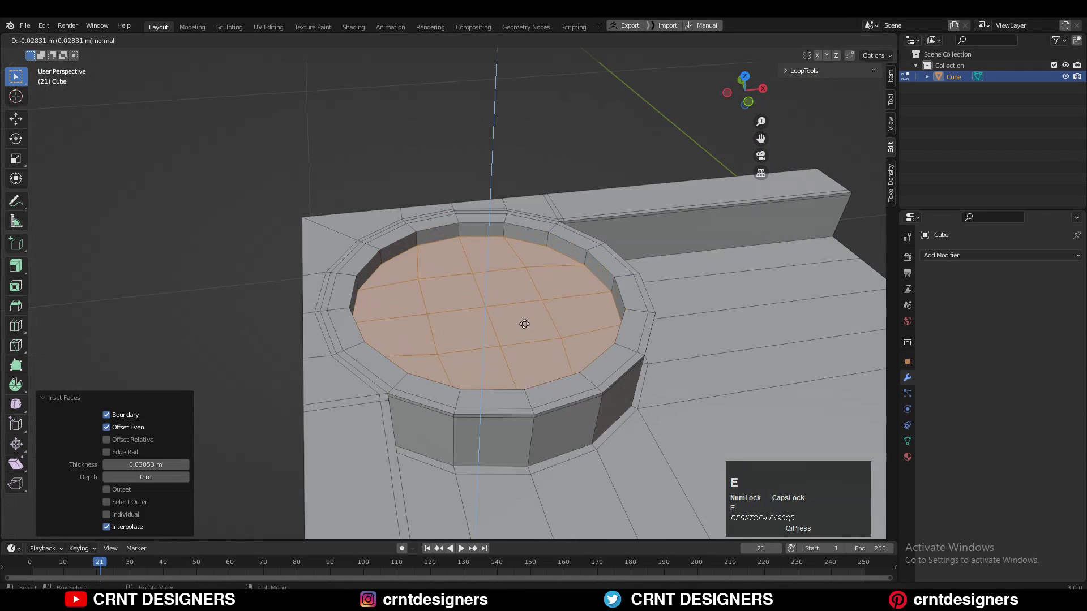
pyautogui.click(554, 204)
pyautogui.press('s')
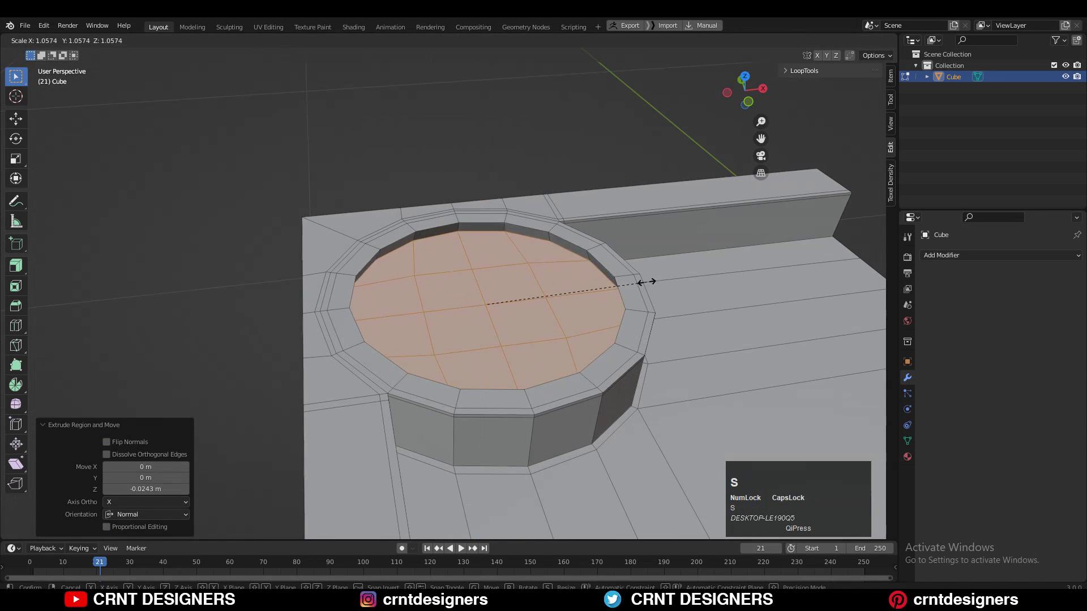
pyautogui.keyDown('ctrl'); pyautogui.click(573, 307); pyautogui.keyUp('ctrl')
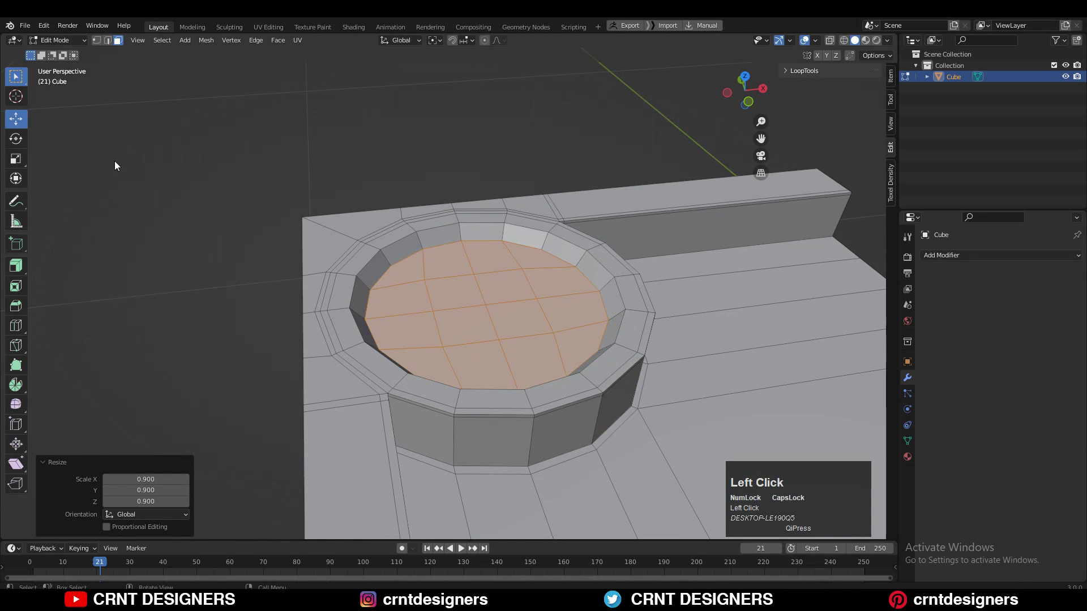
# - Lower the circular floor slightly and extrude it downward again to form a second wall ring
pyautogui.moveTo(486, 269); pyautogui.dragTo(486, 266)
pyautogui.moveTo(487, 267); pyautogui.dragTo(719, 250, button='middle')
pyautogui.press('e')
pyautogui.click(507, 263)
# - Inset the lowered circular floor slightly and select the face ring of the lower inner wall
pyautogui.press('3')
pyautogui.press('i')
pyautogui.keyDown('shift'); pyautogui.click(679, 283); pyautogui.keyUp('shift')
pyautogui.keyDown('alt'); pyautogui.click(553, 228); pyautogui.keyUp('alt')
pyautogui.press('i')
pyautogui.rightClick(487, 274)
pyautogui.press('i')
pyautogui.rightClick(680, 251)
pyautogui.moveTo(661, 282); pyautogui.dragTo(585, 278, button='middle')
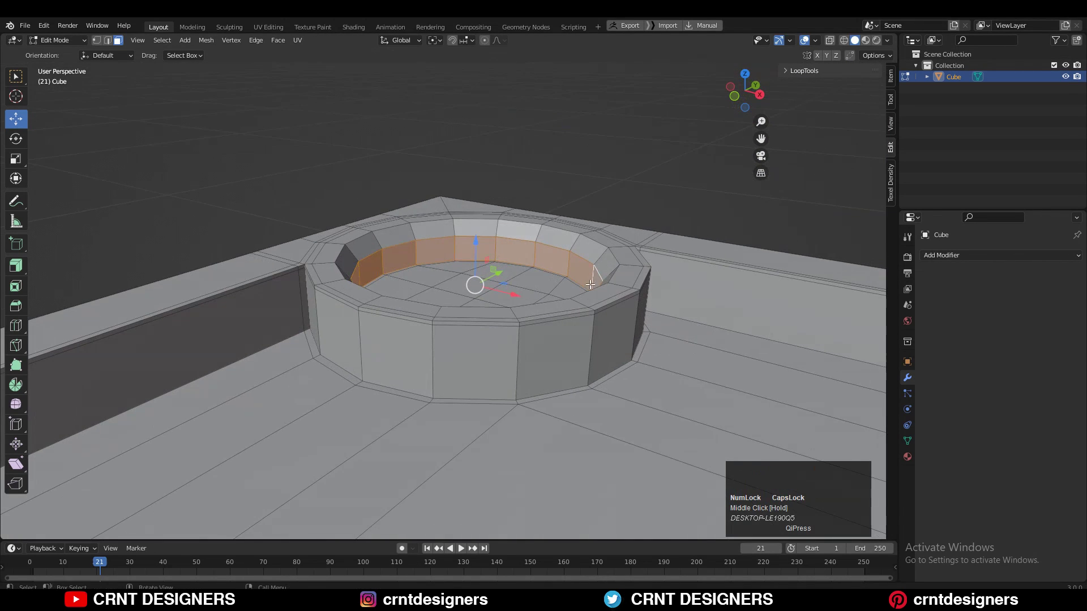
# - Apply the object's scale and inset the lower inner wall's face ring slightly for support edges
pyautogui.press('Tab')
pyautogui.hotkey('ctrl', 'a')
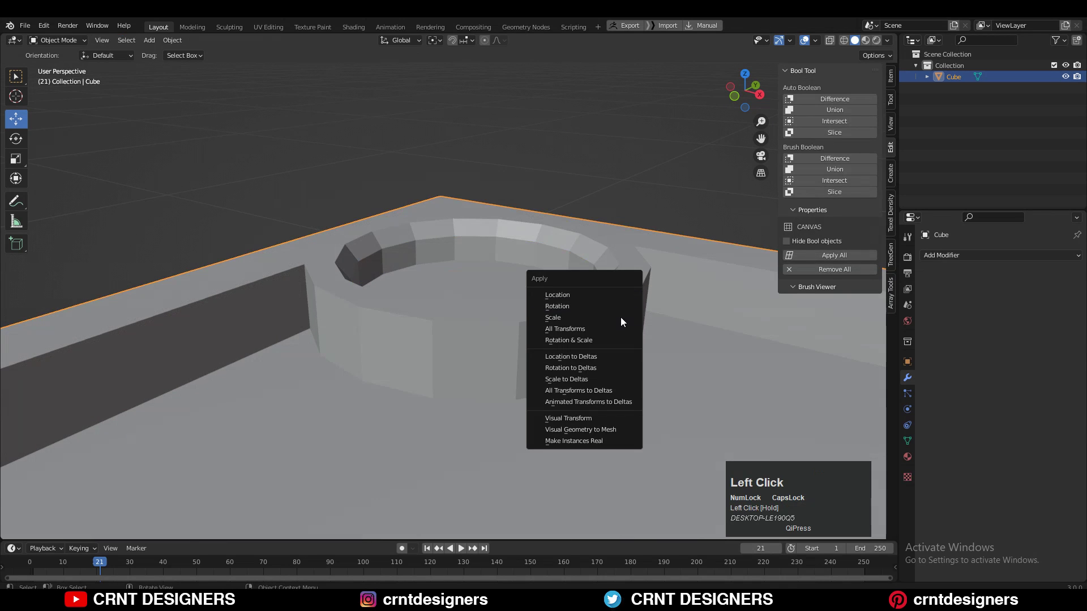
pyautogui.press('Tab')
pyautogui.press('3')
pyautogui.scroll(-2, 764, 267)
pyautogui.press('i')
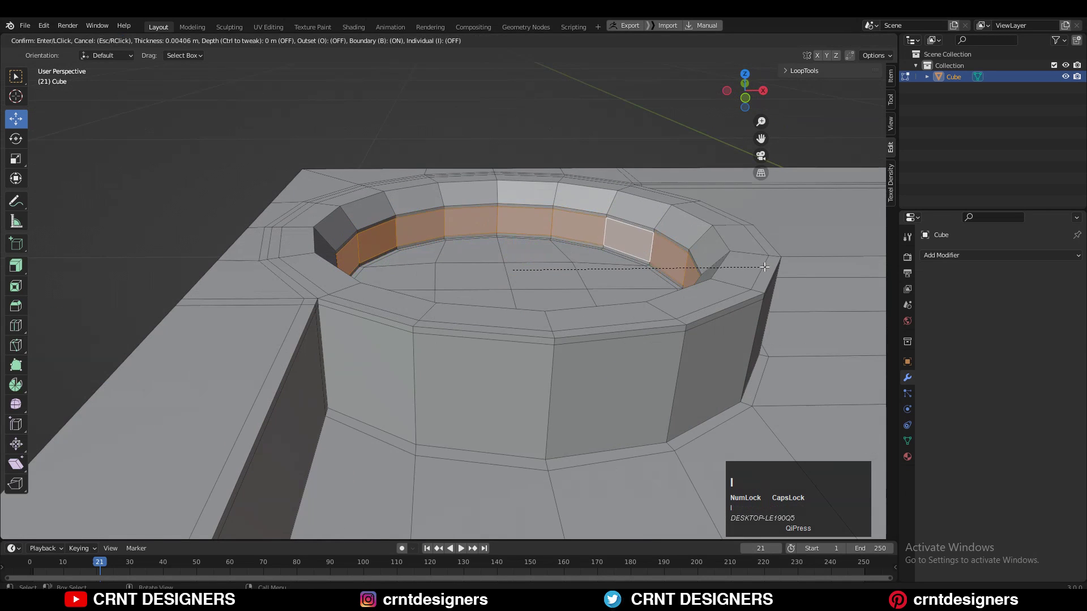
pyautogui.keyDown('shift'); pyautogui.click(790, 269); pyautogui.keyUp('shift')
# - Inset the sloped upper inner wall's face ring by about 0.002 m
pyautogui.keyDown('alt'); pyautogui.click(708, 245); pyautogui.keyUp('alt')
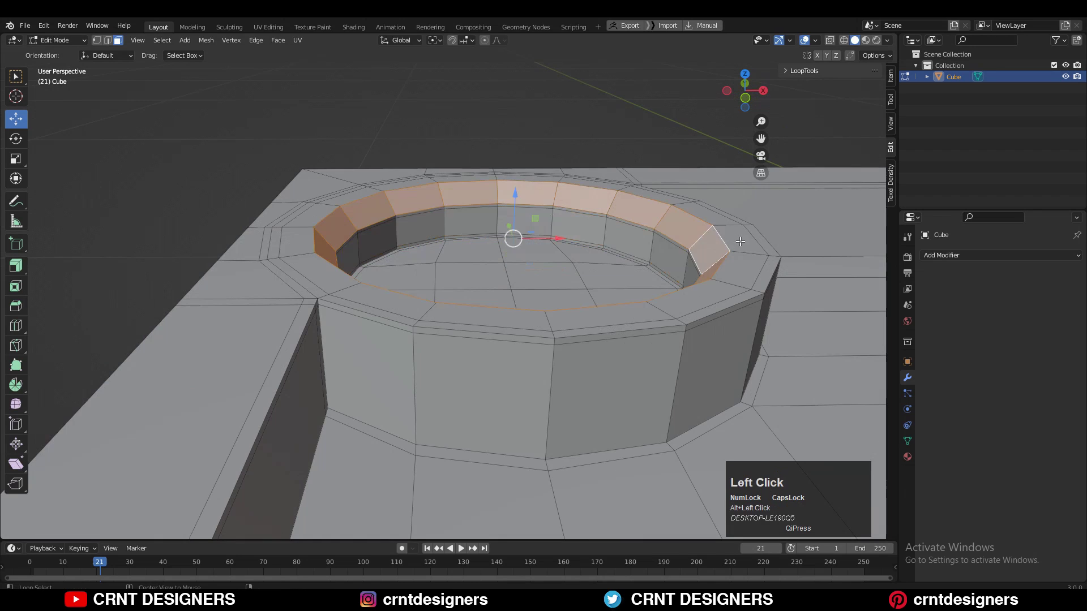
pyautogui.keyDown('shift'); pyautogui.moveTo(809, 227); pyautogui.dragTo(728, 264, button='middle'); pyautogui.keyUp('shift')
pyautogui.press('i')
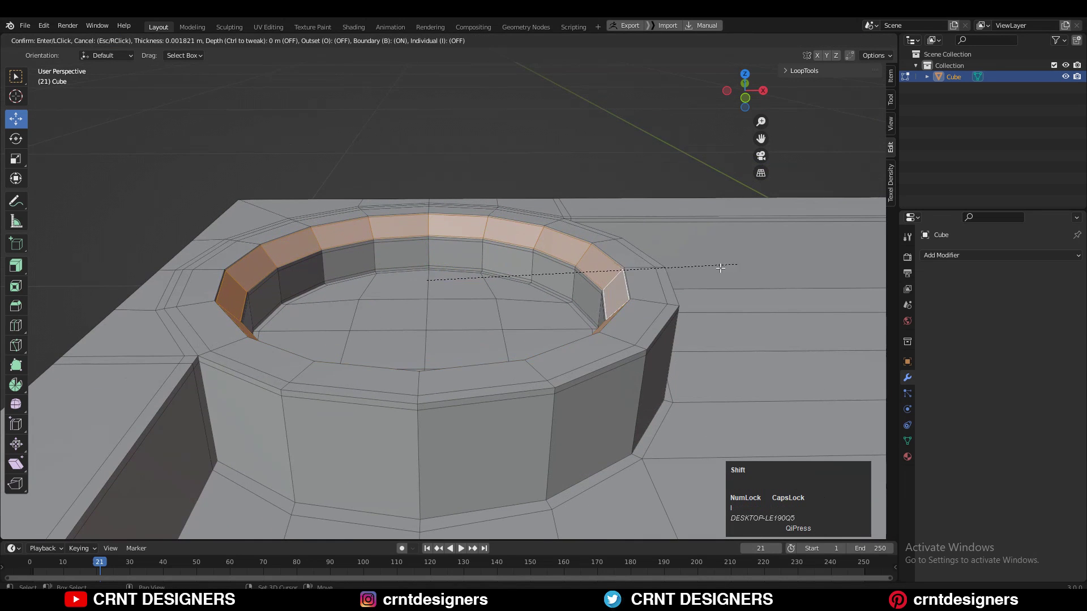
pyautogui.click(719, 268)
# - Add a loop cut around the flat top of the circular rim, close to its inner edge
pyautogui.keyDown('alt'); pyautogui.click(666, 266); pyautogui.keyUp('alt')
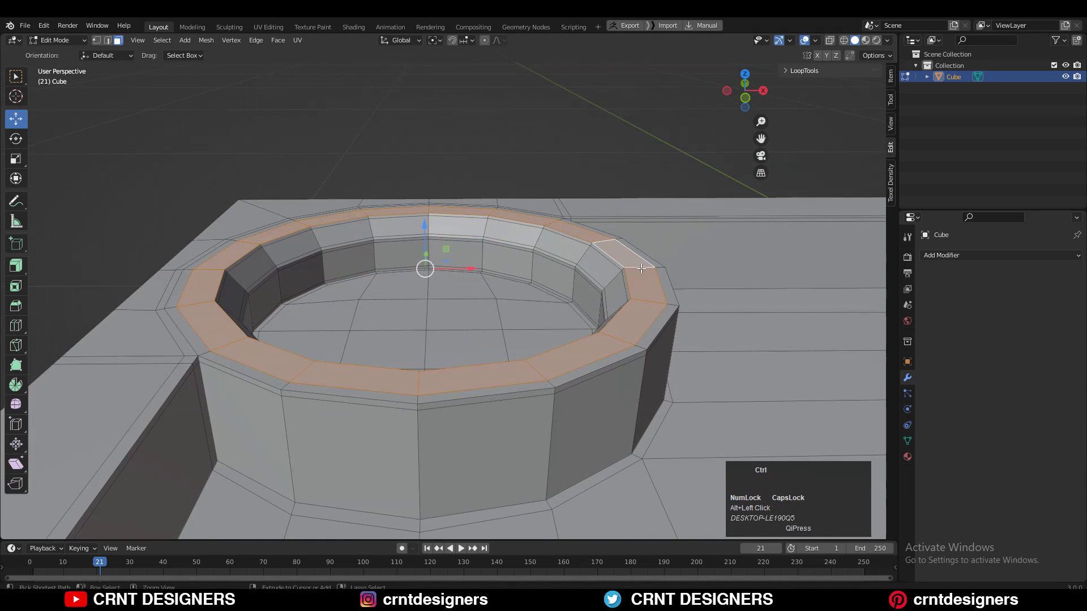
pyautogui.hotkey('ctrl', 'r')
pyautogui.click(640, 268)
pyautogui.click(634, 265)
pyautogui.press('Tab')
pyautogui.moveTo(656, 324); pyautogui.dragTo(671, 409, button='middle')
# - Dissolve the outer support loop on the rim's top and add a new loop cut closer to the outer edge
pyautogui.press('Tab')
pyautogui.press('3')
pyautogui.keyDown('alt'); pyautogui.click(557, 167); pyautogui.keyUp('alt')
pyautogui.moveTo(566, 173); pyautogui.dragTo(535, 99, button='middle')
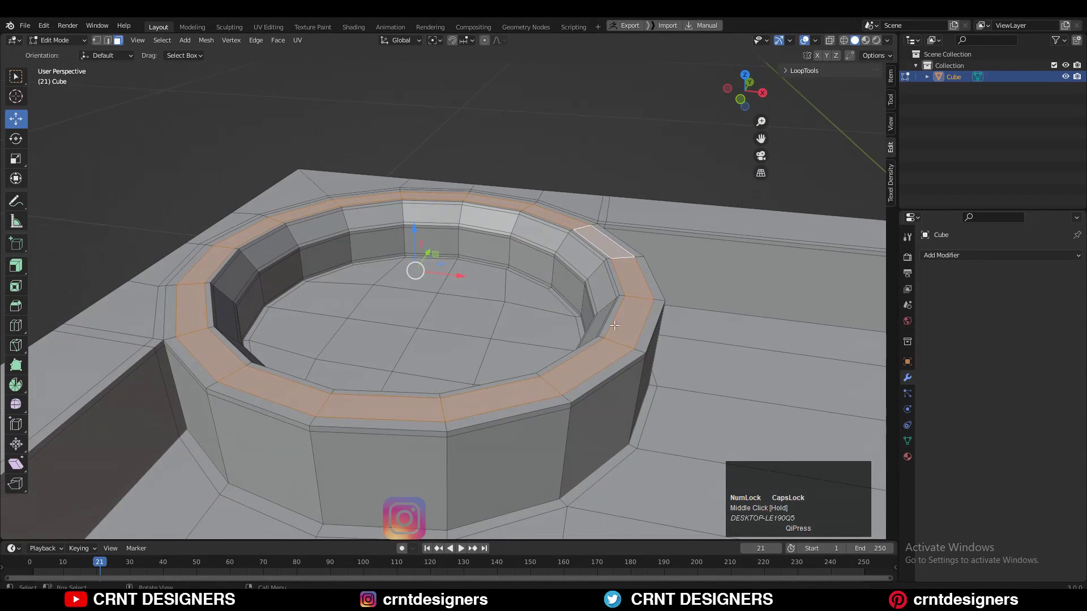
pyautogui.press('2')
pyautogui.keyDown('alt'); pyautogui.click(650, 303); pyautogui.keyUp('alt')
pyautogui.hotkey('ctrl', 'x')
pyautogui.hotkey('ctrl', 'r')
pyautogui.click(649, 295)
pyautogui.click(655, 299)
# - Extrude the face ring on the rim's top upward by about 0.009 m
pyautogui.press('3')
pyautogui.keyDown('alt'); pyautogui.click(639, 288); pyautogui.keyUp('alt')
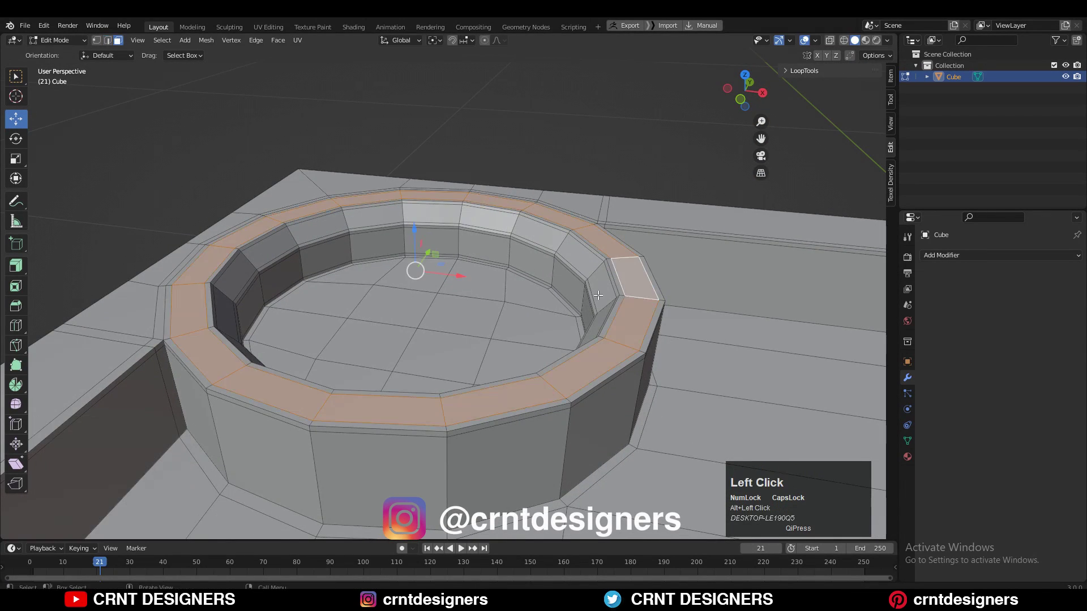
pyautogui.press('r')
pyautogui.rightClick(439, 229)
pyautogui.moveTo(416, 226); pyautogui.dragTo(414, 220)
pyautogui.rightClick(414, 219)
pyautogui.press('e')
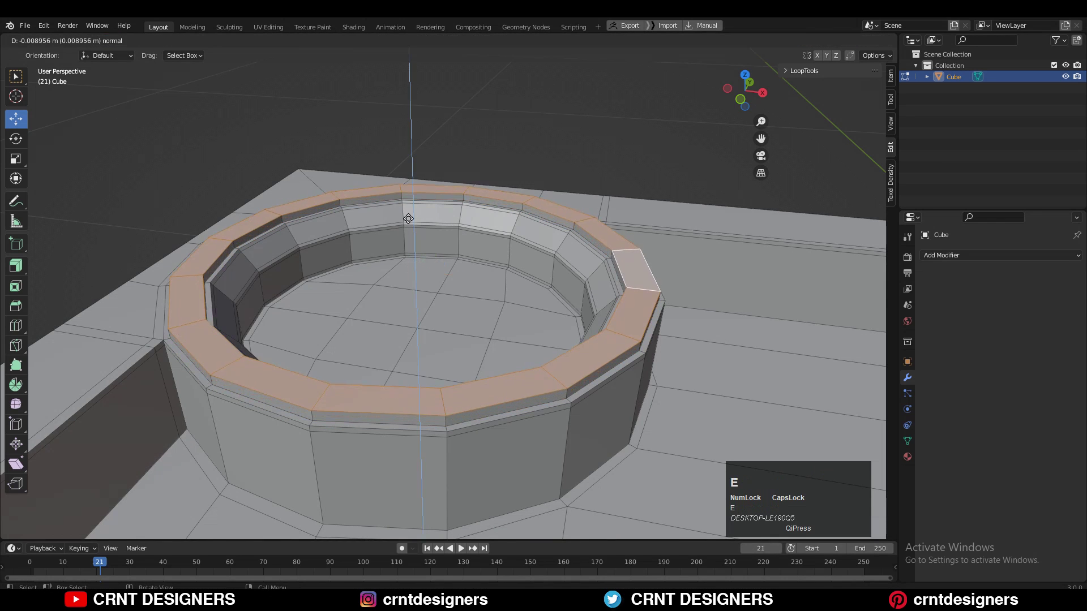
pyautogui.click(408, 218)
# - Bevel the raised rim's inner and outer top edge loops with one segment about 0.006 m wide, and raise the result slightly
pyautogui.press('2')
pyautogui.keyDown('alt'); pyautogui.click(620, 267); pyautogui.keyUp('alt')
pyautogui.keyDown('alt'); pyautogui.keyDown('shift'); pyautogui.click(645, 267); pyautogui.keyUp('shift'); pyautogui.keyUp('alt')
pyautogui.hotkey('ctrl', 'b')
pyautogui.scroll(2, 657, 288)
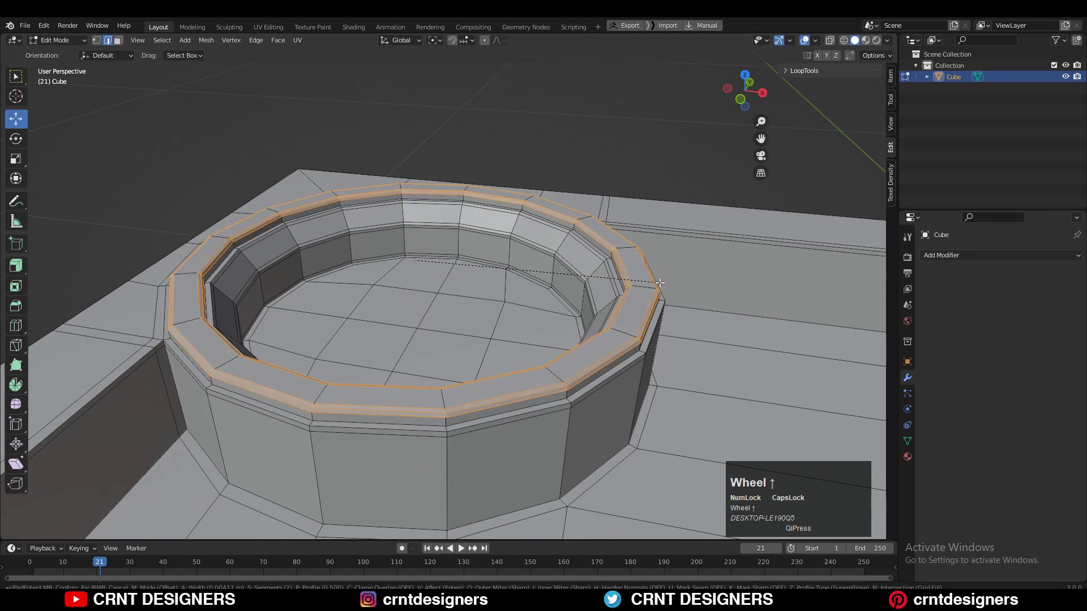
pyautogui.scroll(-2, 661, 292)
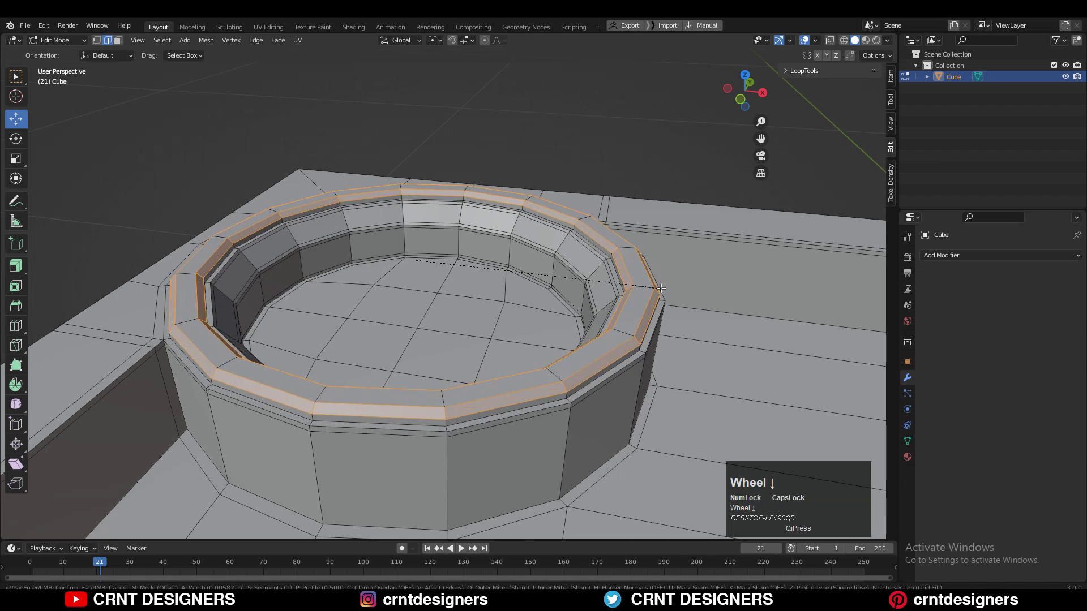
pyautogui.click(413, 261)
pyautogui.moveTo(413, 261); pyautogui.dragTo(413, 212, button='middle')
pyautogui.moveTo(424, 213); pyautogui.dragTo(424, 208)
# - Inset the beveled face rings of the raised rim slightly for support edges
pyautogui.press('3')
pyautogui.scroll(2, 781, 278)
pyautogui.keyDown('shift'); pyautogui.moveTo(815, 280); pyautogui.dragTo(728, 274, button='middle'); pyautogui.keyUp('shift')
pyautogui.press('i')
pyautogui.click(737, 275)
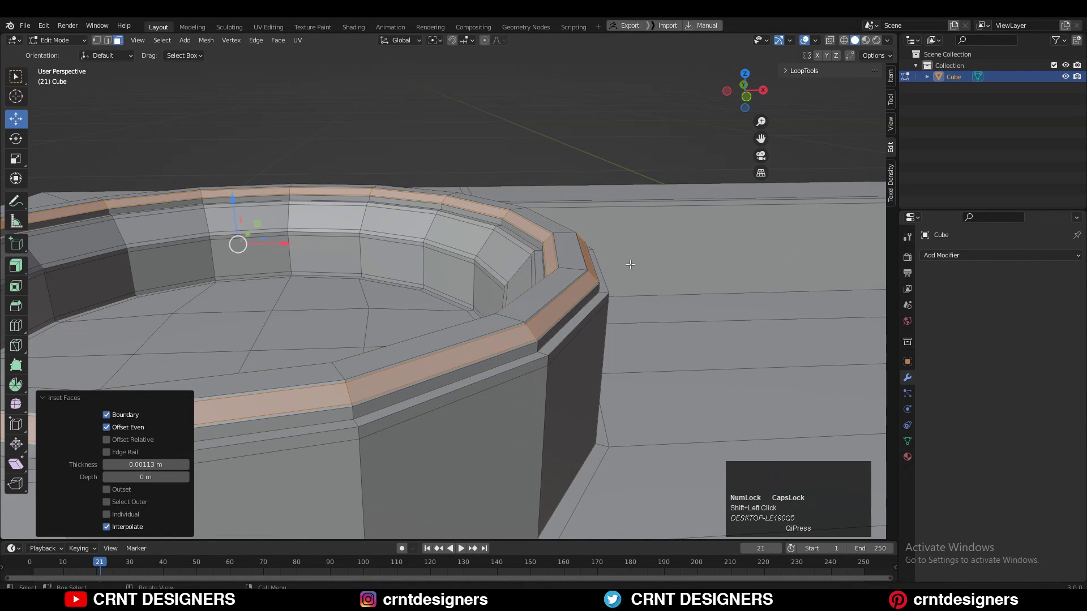
pyautogui.hotkey('ctrl', 'z')
pyautogui.press('i')
pyautogui.click(669, 272)
# - Inset the flat top face ring of the raised rim by about 0.0015 m
pyautogui.keyDown('alt'); pyautogui.click(571, 261); pyautogui.keyUp('alt')
pyautogui.press('i')
pyautogui.click(655, 269)
pyautogui.moveTo(655, 269); pyautogui.dragTo(631, 312, button='middle')
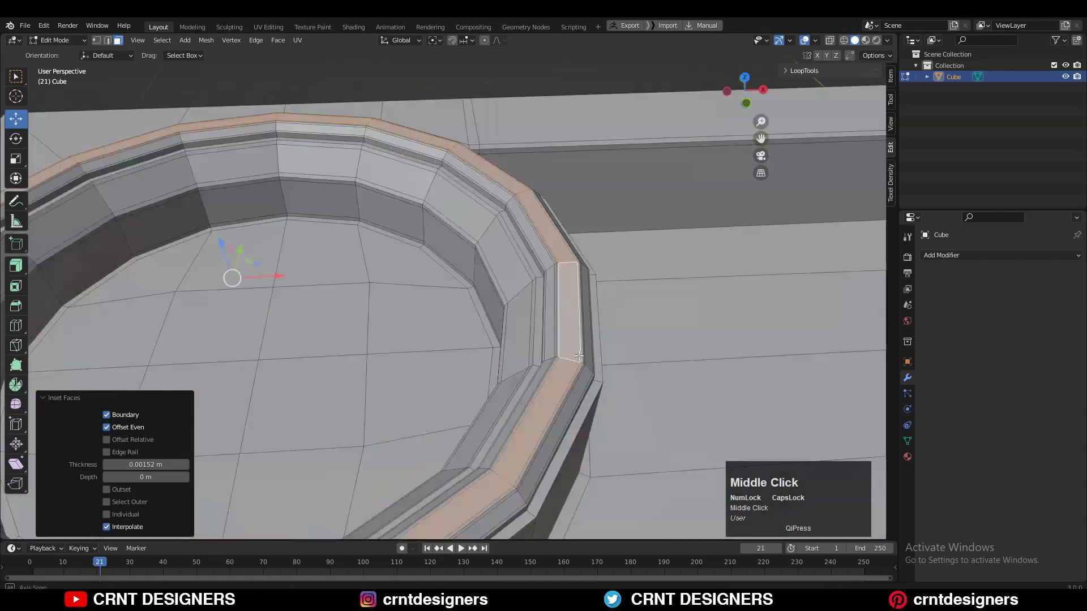
# - Examine the panel's outer side faces near the circular corner by selecting their face loop and viewing it from several angles
pyautogui.scroll(-7, 548, 342)
pyautogui.press('Tab')
pyautogui.moveTo(476, 245); pyautogui.dragTo(454, 293, button='middle')
pyautogui.press('Tab')
pyautogui.keyDown('alt'); pyautogui.click(426, 258); pyautogui.keyUp('alt')
pyautogui.moveTo(425, 257); pyautogui.dragTo(464, 334, button='middle')
pyautogui.keyDown('alt'); pyautogui.click(456, 226); pyautogui.keyUp('alt')
pyautogui.scroll(-1, 456, 226)
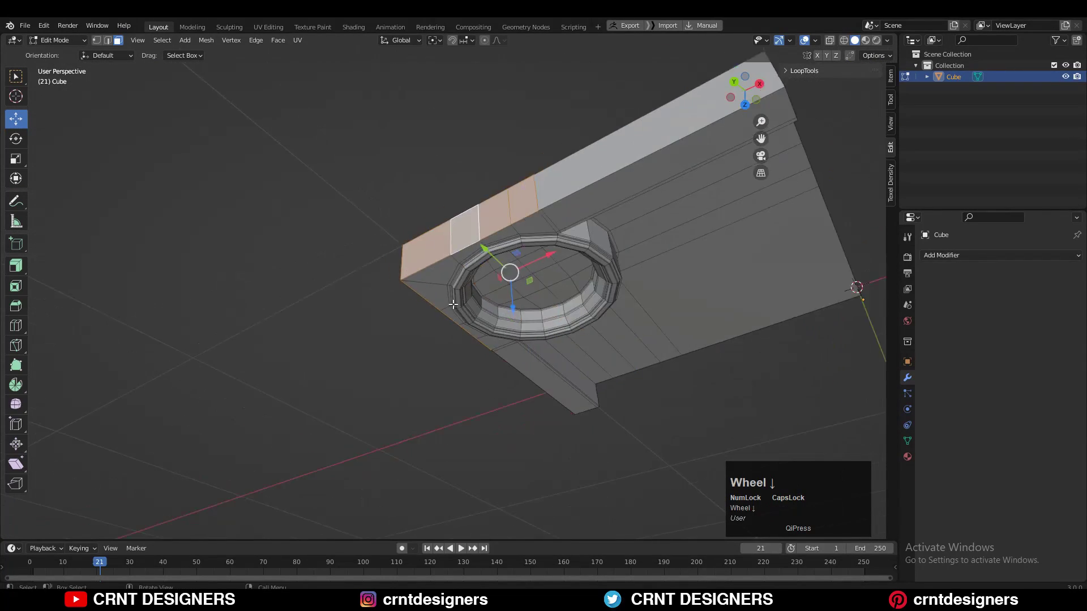
pyautogui.moveTo(449, 233); pyautogui.dragTo(453, 274, button='middle')
pyautogui.keyDown('shift'); pyautogui.moveTo(453, 275); pyautogui.dragTo(430, 294, button='middle'); pyautogui.keyUp('shift')
pyautogui.scroll(4, 397, 299)
# - Knife-cut a vertical line down the positive Y outer side, from the wall-top support line's end vertex to the lower edge
pyautogui.press('1')
pyautogui.click(389, 301)
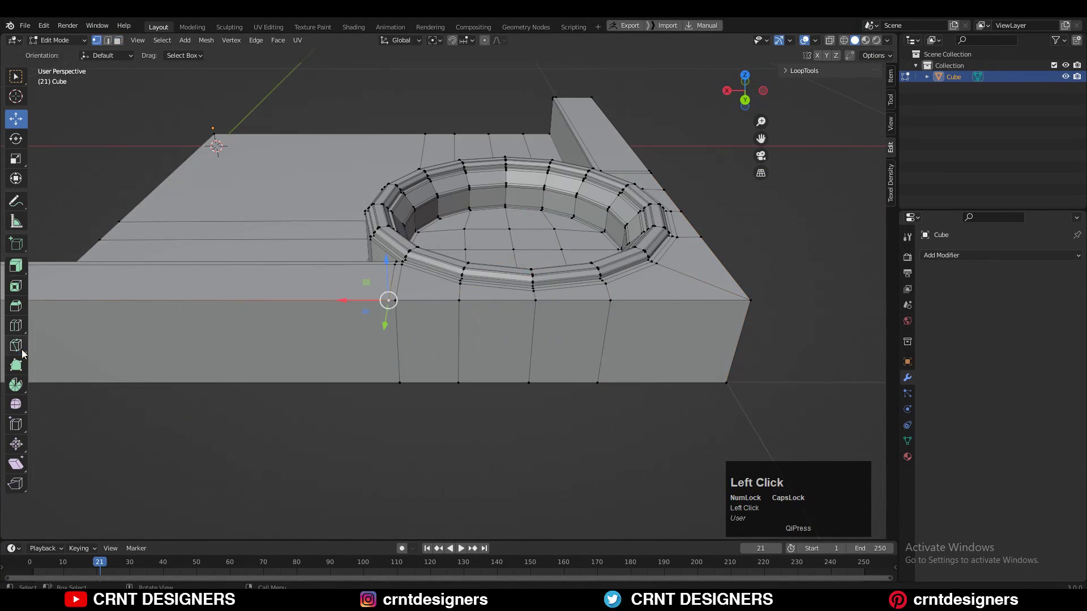
pyautogui.click(16, 345)
pyautogui.click(389, 301)
pyautogui.press('z')
pyautogui.click(396, 382)
pyautogui.press('space')
# - Knife-cut a vertical line down the negative X outer side, from the wall-top support line's end vertex to the lower edge
pyautogui.moveTo(681, 315); pyautogui.dragTo(628, 366, button='middle')
pyautogui.click(779, 339)
pyautogui.press('z')
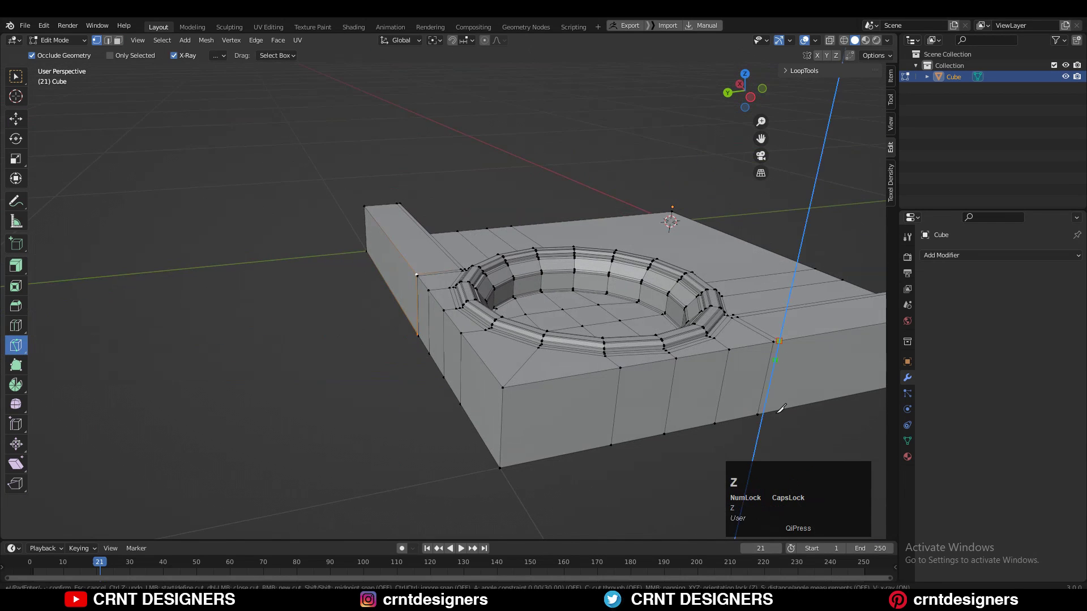
pyautogui.click(770, 436)
pyautogui.press('space')
# - Select the face loop on the panel's two outer sides and extrude it outward along its normals by 0.0347 m
pyautogui.moveTo(770, 436); pyautogui.dragTo(650, 345, button='middle')
pyautogui.press('Tab')
pyautogui.scroll(-5, 557, 309)
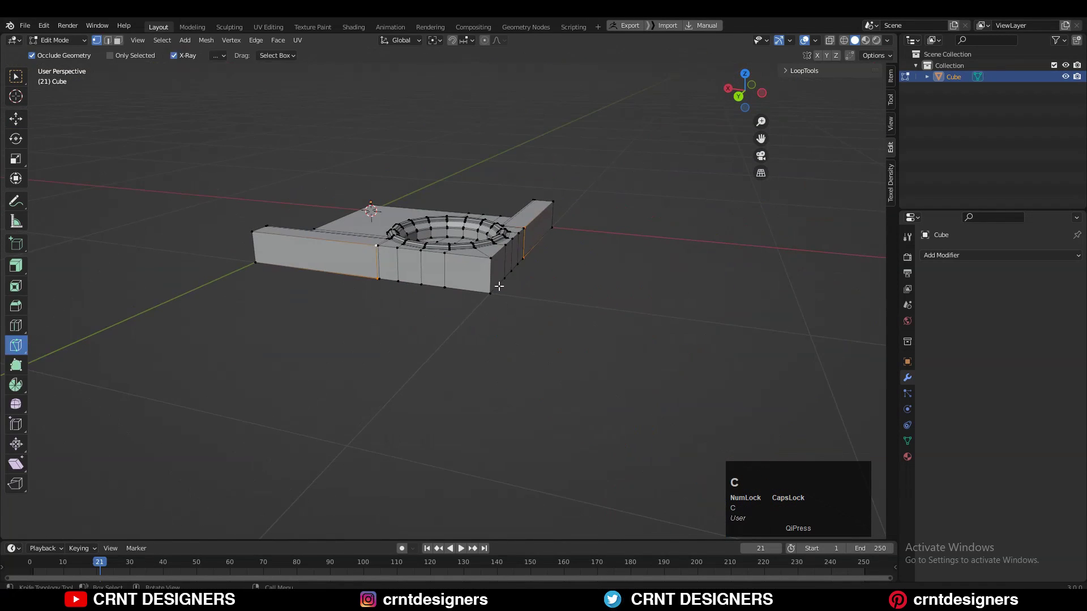
pyautogui.press('w')
pyautogui.press('3')
pyautogui.keyDown('alt'); pyautogui.click(493, 276); pyautogui.keyUp('alt')
pyautogui.click(744, 74)
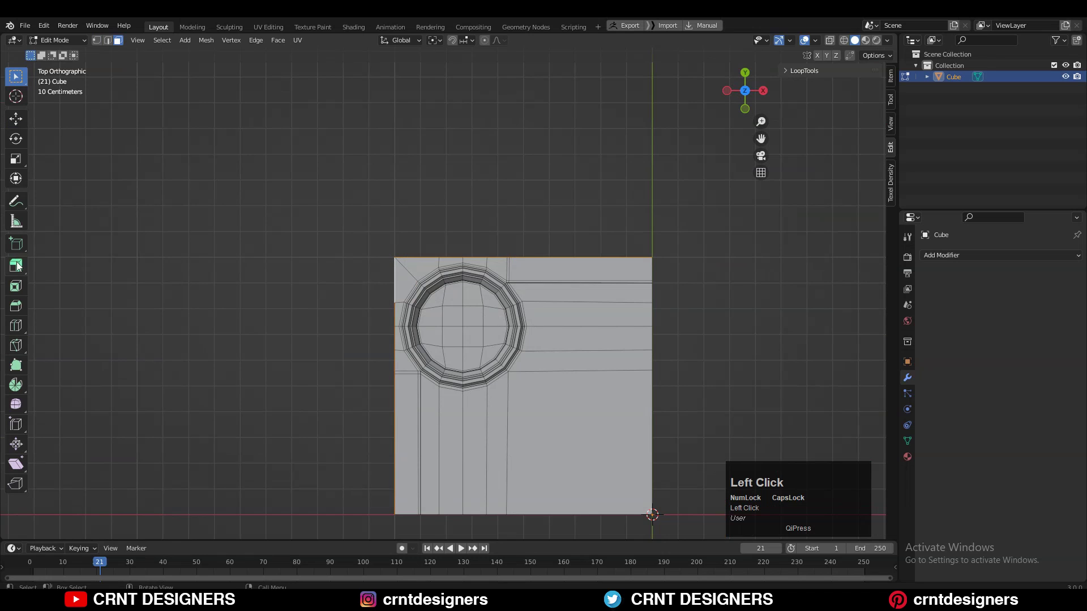
pyautogui.moveTo(491, 350); pyautogui.dragTo(488, 338)
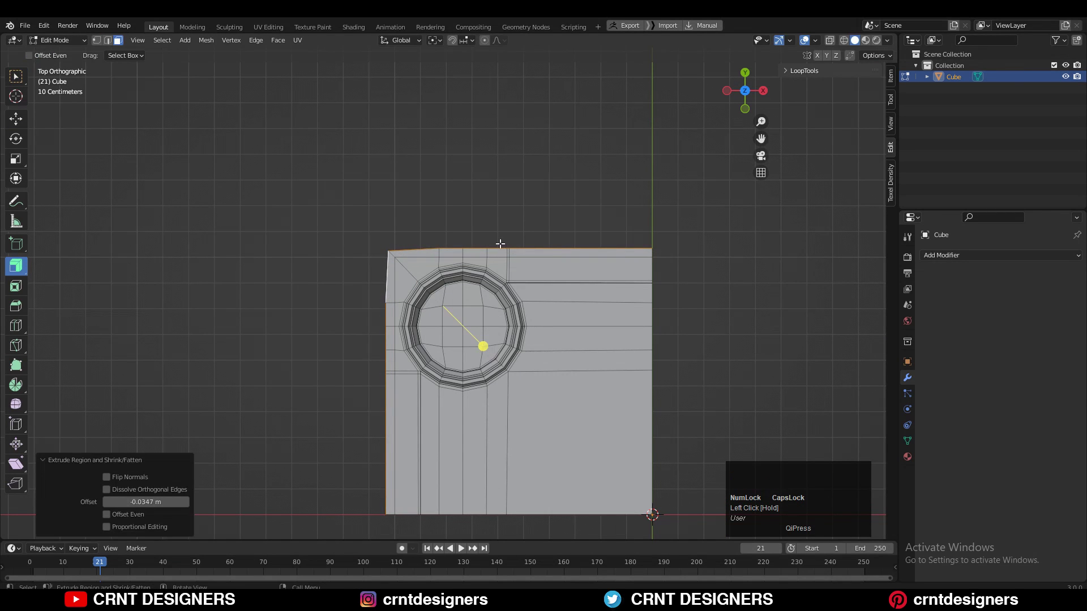
# - Flatten the outermost vertices of the positive Y border by scaling them to 0 along Y
pyautogui.moveTo(438, 268); pyautogui.dragTo(507, 290, button='middle')
pyautogui.scroll(3, 507, 289)
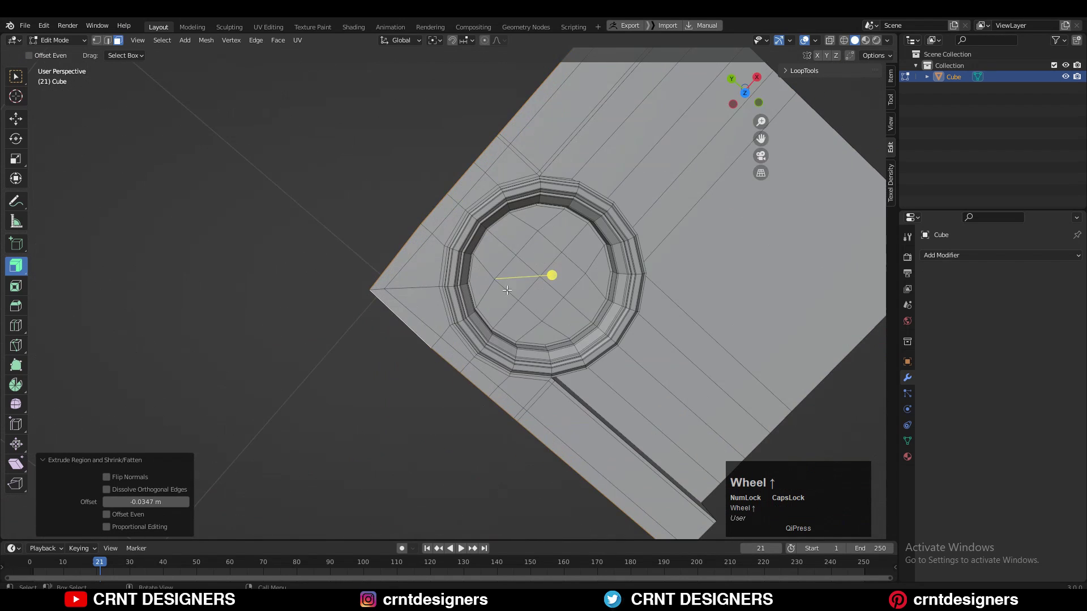
pyautogui.click(746, 96)
pyautogui.press('1')
pyautogui.moveTo(852, 179); pyautogui.dragTo(393, 236)
pyautogui.keyDown('shift'); pyautogui.moveTo(563, 284); pyautogui.dragTo(507, 296, button='middle'); pyautogui.keyUp('shift')
pyautogui.press('s')
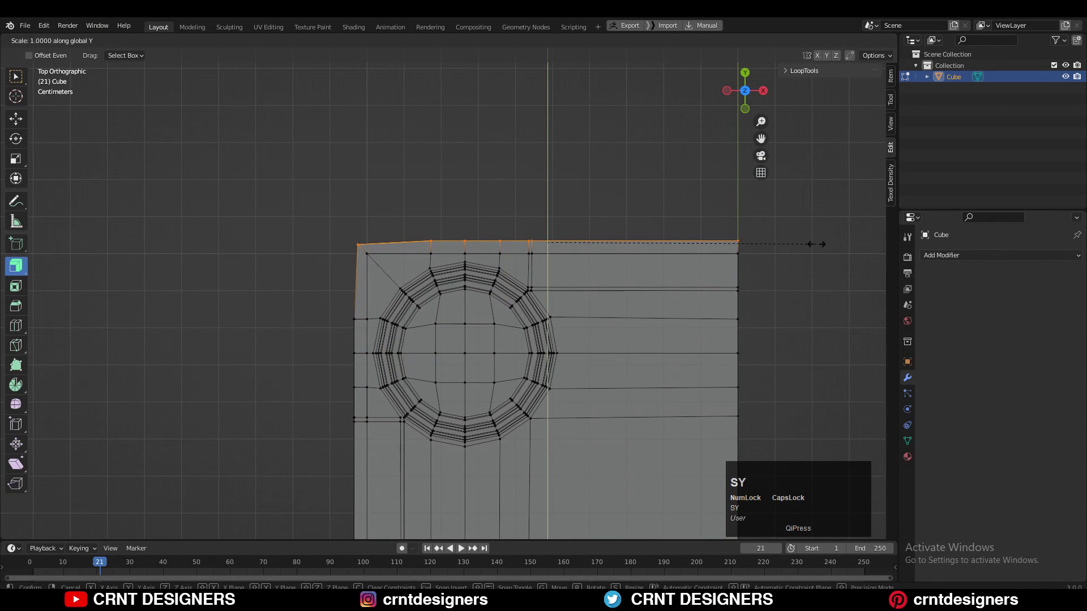
pyautogui.press('0')
pyautogui.click(554, 251)
# - Flatten the outermost vertices of the negative X border by scaling them to 0 along X
pyautogui.scroll(-2, 363, 232)
pyautogui.moveTo(390, 236); pyautogui.dragTo(336, 542)
pyautogui.press('s')
pyautogui.press('x')
pyautogui.press('0')
pyautogui.click(617, 333)
pyautogui.scroll(4, 427, 376)
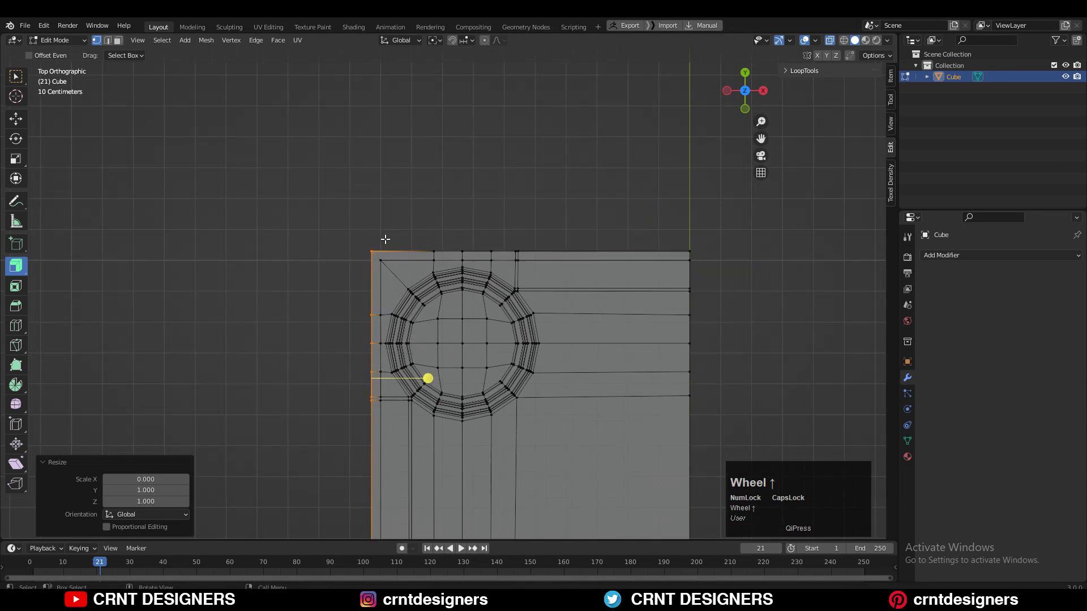
# - Knife-cut through the outer corner, extending both inner border lines from the inner corner vertex to the outer edges
pyautogui.click(423, 261)
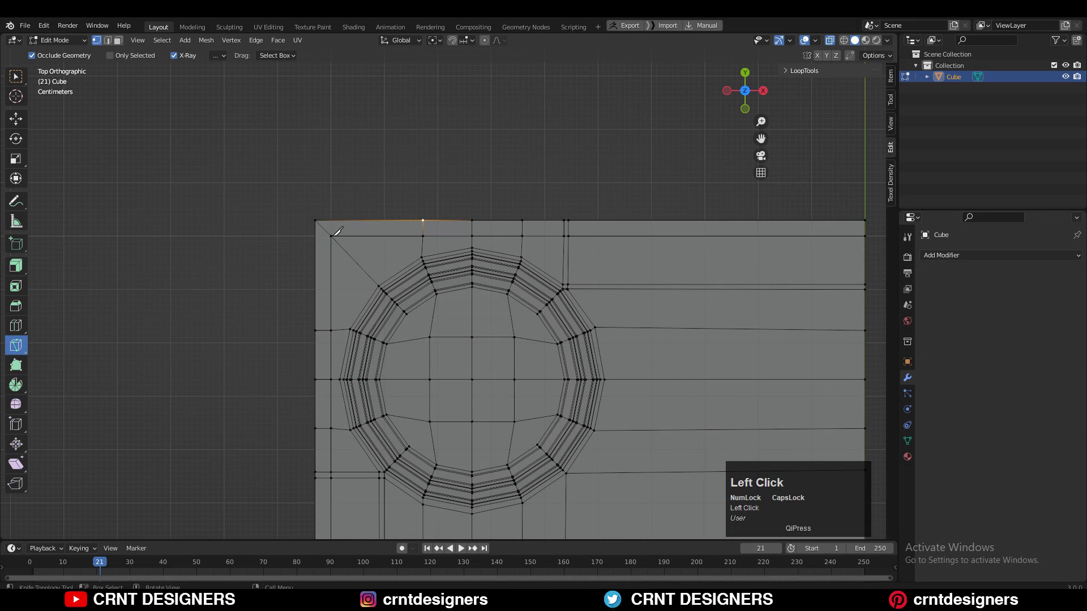
pyautogui.press('c')
pyautogui.press('x')
pyautogui.press('space')
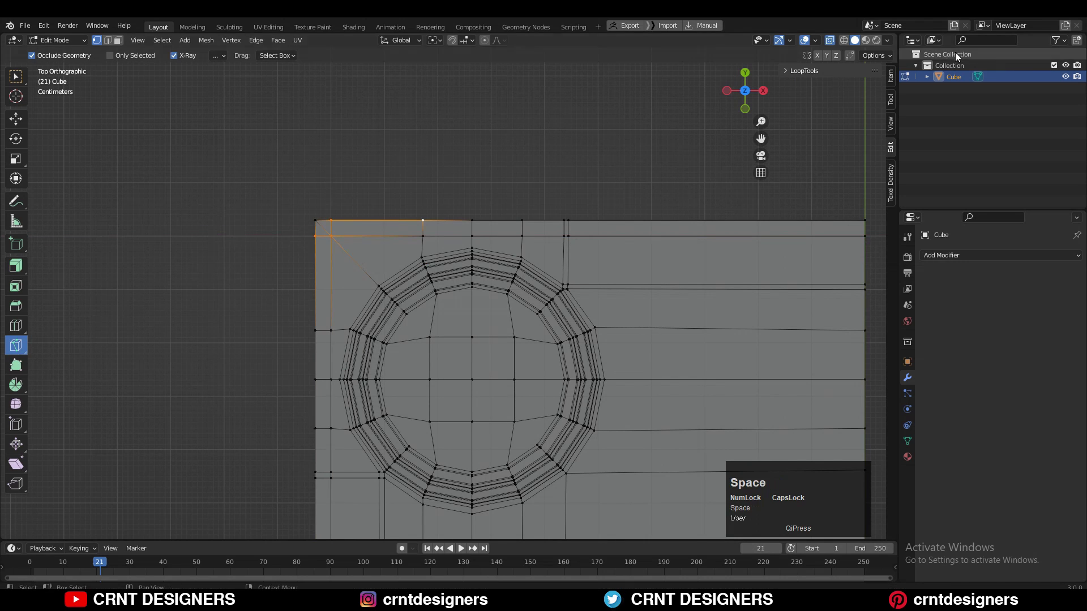
# - Dissolve the short diagonal edge left inside the small square at the panel's outer corner
pyautogui.press('2')
pyautogui.click(831, 40)
pyautogui.press('c')
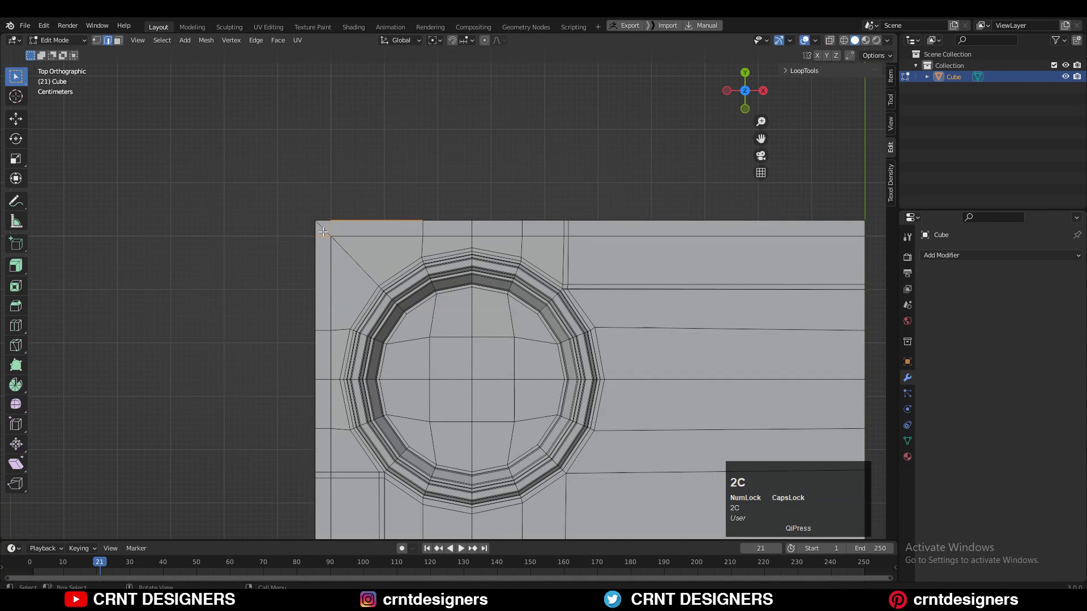
pyautogui.moveTo(351, 239); pyautogui.dragTo(436, 219, button='middle')
pyautogui.hotkey('ctrl', 'x')
pyautogui.moveTo(524, 231); pyautogui.dragTo(523, 362, button='middle')
pyautogui.scroll(-5, 524, 362)
pyautogui.keyDown('shift'); pyautogui.moveTo(629, 232); pyautogui.dragTo(359, 364, button='middle'); pyautogui.keyUp('shift')
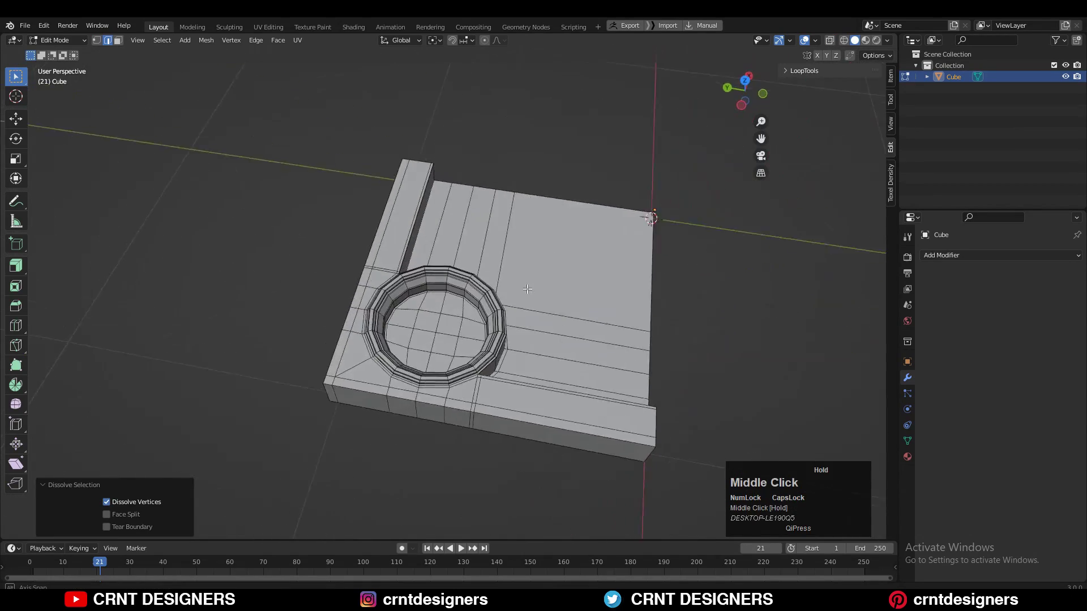
# - Add a loop cut around the outer side faces close to their top edge, with a factor of -0.800
pyautogui.scroll(4, 527, 288)
pyautogui.press('Tab')
pyautogui.press('Tab')
pyautogui.scroll(-3, 493, 283)
pyautogui.scroll(-2, 527, 286)
pyautogui.hotkey('ctrl', 'r')
pyautogui.click(486, 301)
pyautogui.click(492, 295)
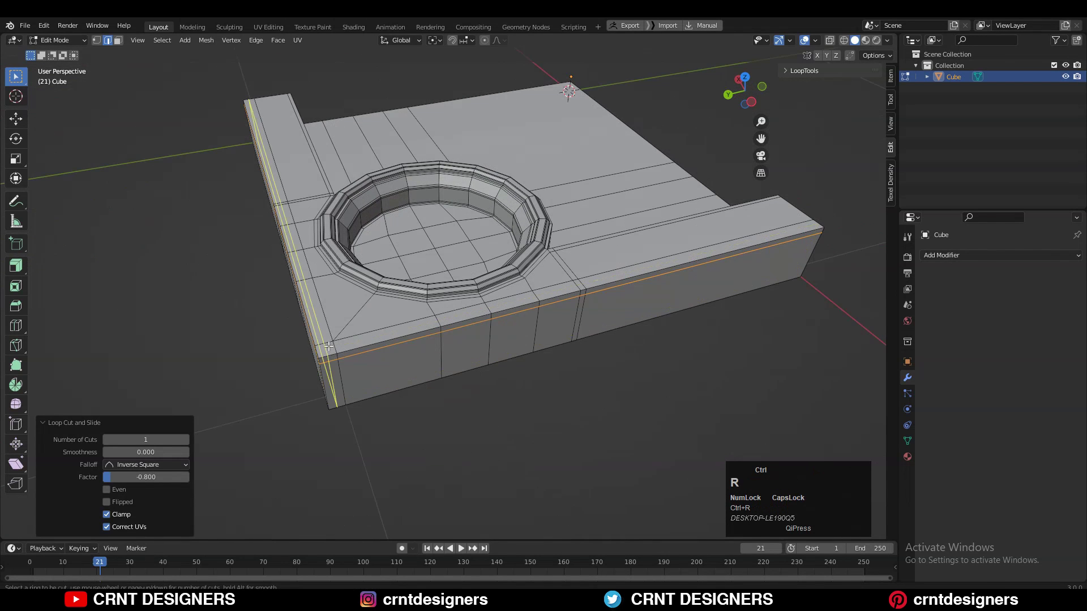
# - Add a centred loop cut along each of the narrow outer border strips meeting at the corner, with a factor of 0
pyautogui.click(329, 346)
pyautogui.rightClick(322, 345)
pyautogui.hotkey('ctrl', 'r')
pyautogui.click(321, 348)
pyautogui.rightClick(442, 422)
pyautogui.moveTo(441, 422); pyautogui.dragTo(606, 387, button='middle')
pyautogui.click(605, 387)
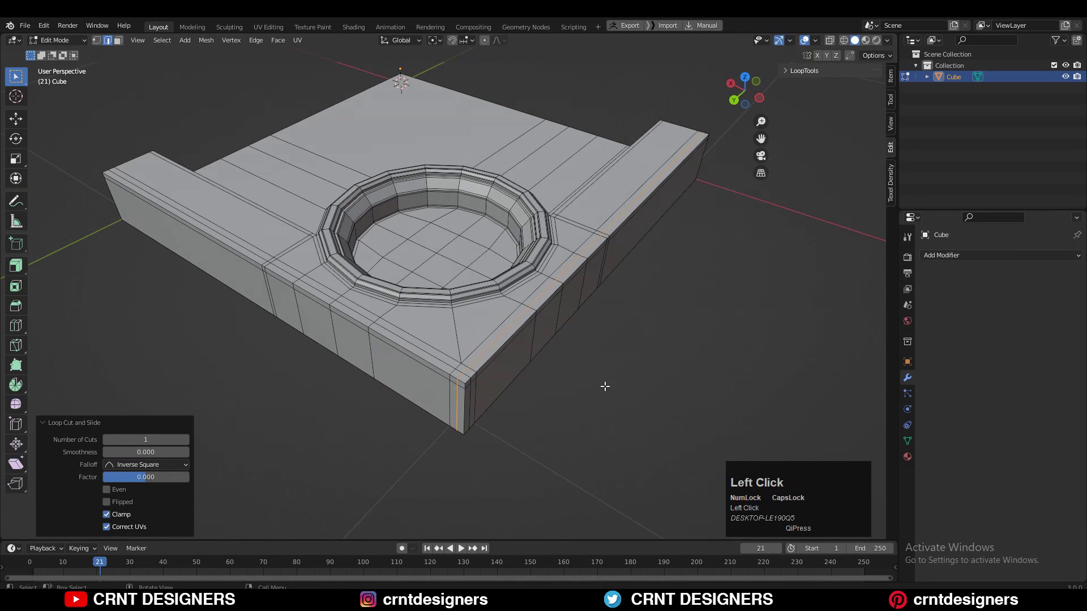
pyautogui.click(604, 386)
# - Add a Subdivision modifier, shade the panel smooth and set the modifier's viewport levels to 2
pyautogui.click(979, 256)
pyautogui.click(891, 461)
pyautogui.moveTo(736, 396); pyautogui.dragTo(489, 209, button='middle')
pyautogui.press('Tab')
pyautogui.rightClick(533, 160)
pyautogui.click(534, 160)
pyautogui.moveTo(534, 160); pyautogui.dragTo(385, 185, button='middle')
pyautogui.scroll(5, 385, 185)
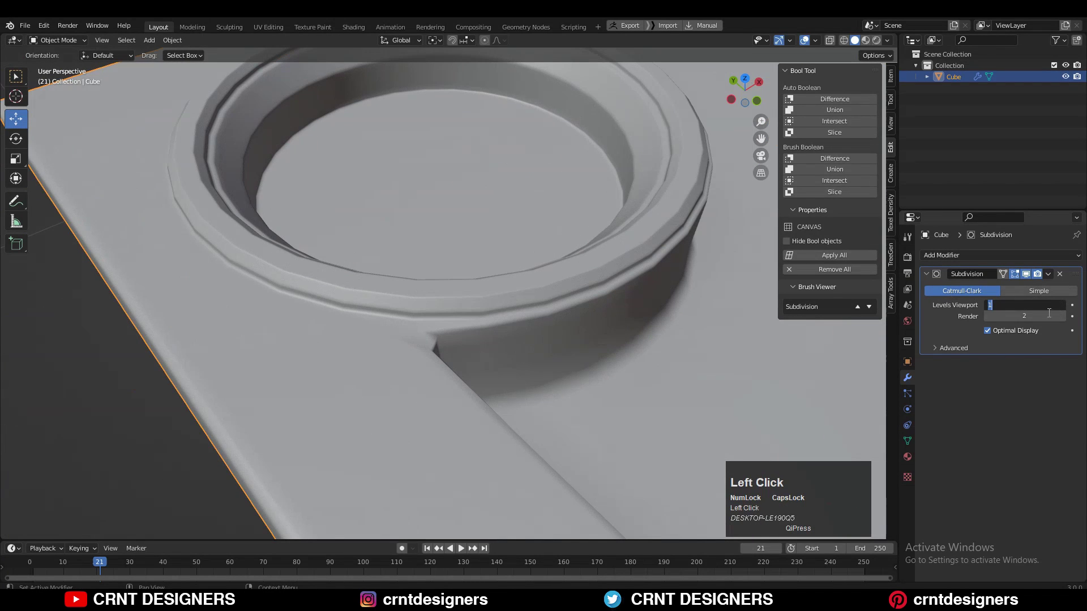
pyautogui.write('2')
pyautogui.click(565, 261)
pyautogui.scroll(-6, 565, 261)
pyautogui.moveTo(498, 243); pyautogui.dragTo(419, 221, button='middle')
pyautogui.click(474, 136)
pyautogui.scroll(4, 461, 283)
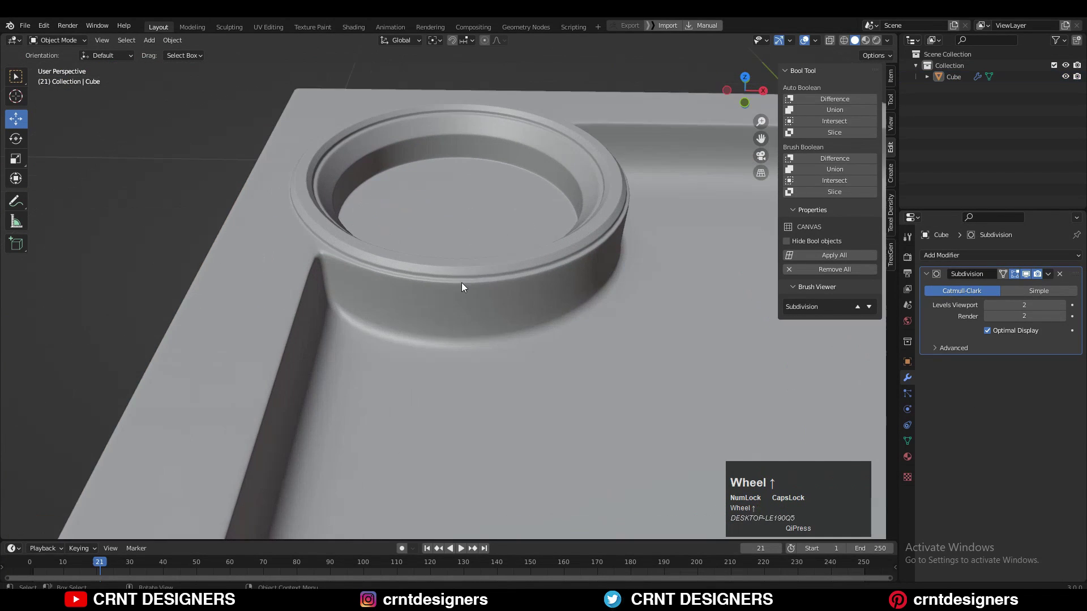
# - Add a support loop cut around the recess wall and ring's outer wall, close to the floor
pyautogui.click(513, 286)
pyautogui.press('Tab')
pyautogui.moveTo(513, 286); pyautogui.dragTo(406, 170, button='middle')
pyautogui.scroll(3, 407, 170)
pyautogui.hotkey('ctrl', 'r')
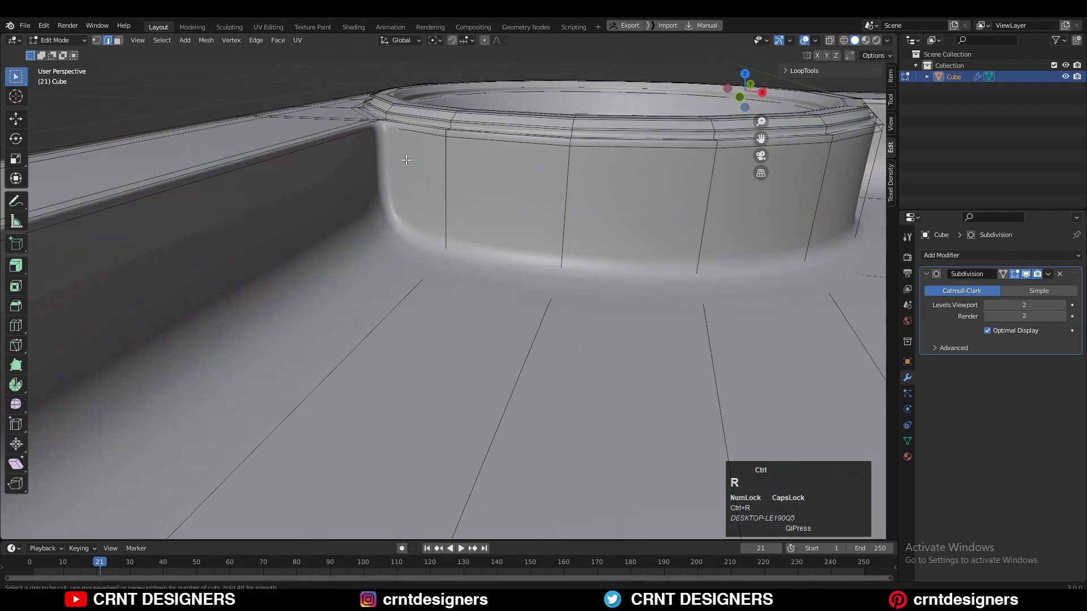
pyautogui.click(403, 186)
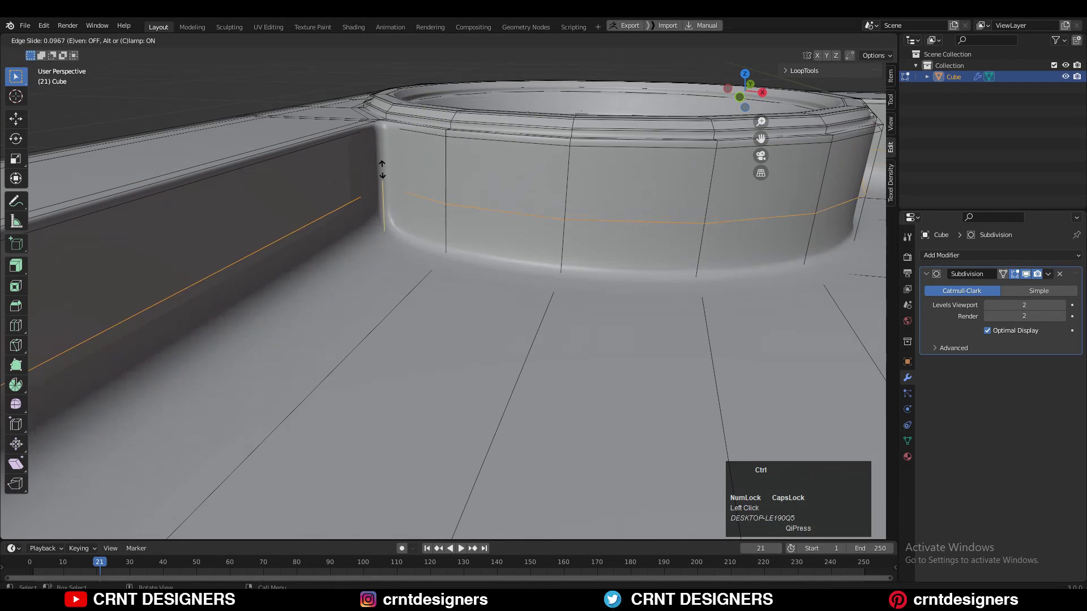
pyautogui.click(403, 202)
pyautogui.press('Tab')
pyautogui.press('Tab')
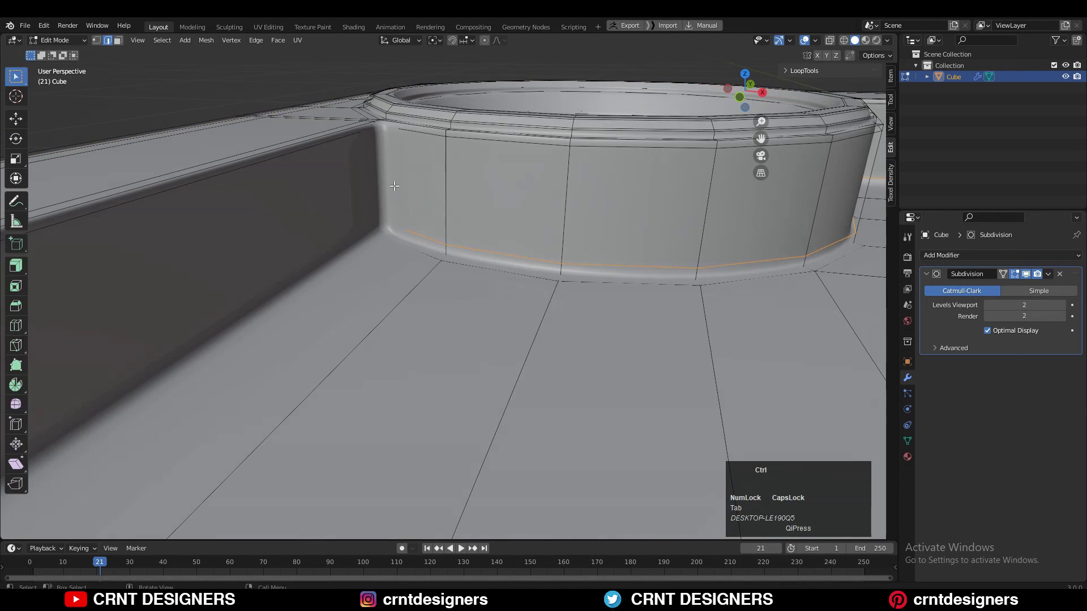
# - Add several evenly spaced horizontal loop cuts through the recess walls and the ring's outer wall
pyautogui.hotkey('ctrl', 'r')
pyautogui.keyDown('ctrl'); pyautogui.click(394, 187); pyautogui.keyUp('ctrl')
pyautogui.scroll(1, 395, 188)
pyautogui.rightClick(395, 188)
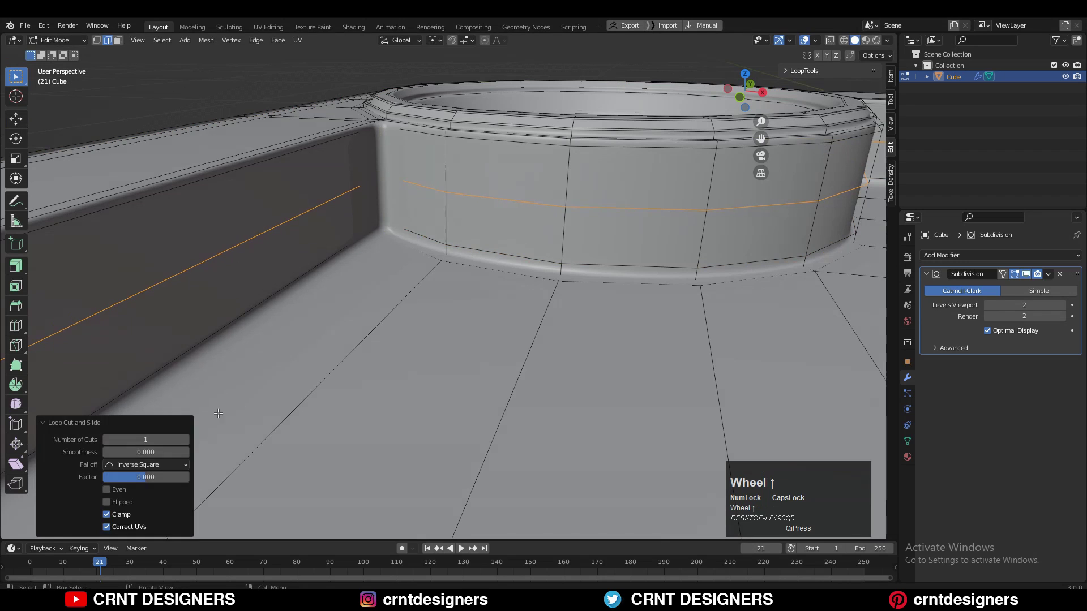
pyautogui.click(185, 439)
pyautogui.click(185, 439)
pyautogui.press('Tab')
pyautogui.scroll(-4, 562, 249)
pyautogui.moveTo(559, 233); pyautogui.dragTo(728, 253, button='middle')
pyautogui.scroll(3, 728, 254)
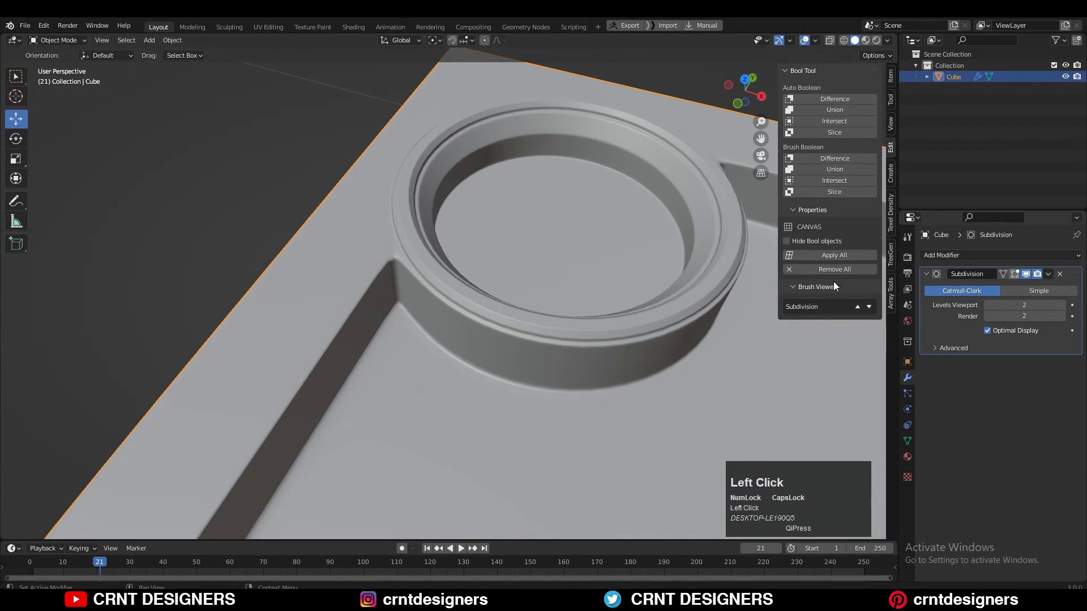
pyautogui.scroll(2, 437, 265)
# - Add a vertical support loop on the ring's wall beside its junction with the negative X border
pyautogui.press('Tab')
pyautogui.moveTo(438, 265); pyautogui.dragTo(527, 294, button='middle')
pyautogui.hotkey('ctrl', 'r')
pyautogui.click(503, 283)
pyautogui.keyDown('ctrl'); pyautogui.click(465, 273); pyautogui.keyUp('ctrl')
pyautogui.scroll(3, 430, 266)
pyautogui.scroll(-5, 414, 234)
pyautogui.press('Tab')
pyautogui.press('Tab')
# - Add a vertical support loop on the ring's wall beside the positive Y border junction, with a slide of -0.8
pyautogui.hotkey('ctrl', 'r')
pyautogui.click(607, 387)
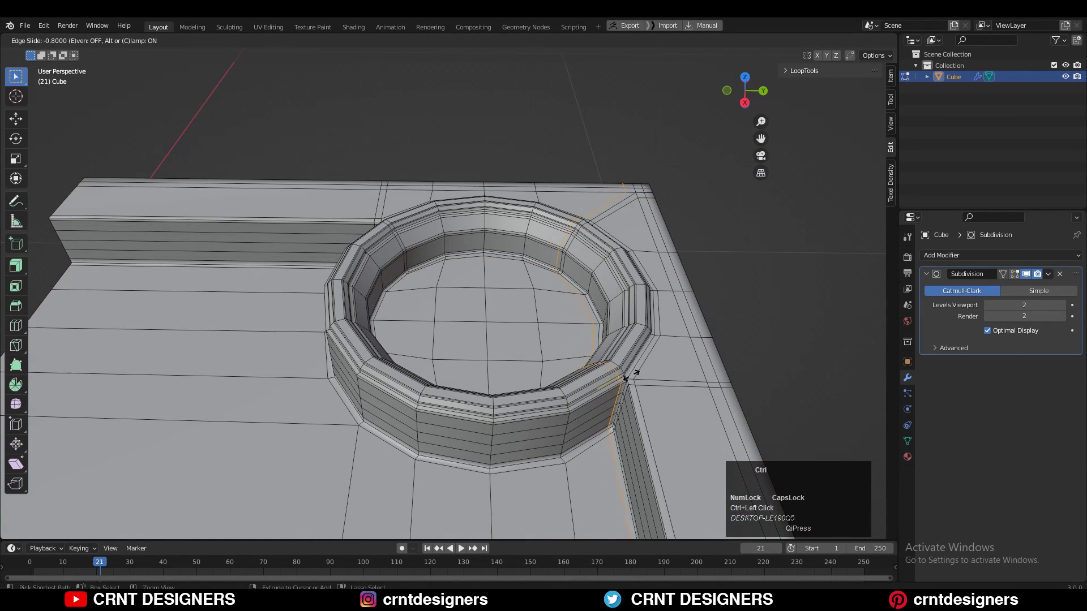
pyautogui.click(630, 373)
# - Dissolve the extra support edges crossing the ring's rim at the negative X border junction, keeping those on the wall
pyautogui.moveTo(630, 373); pyautogui.dragTo(477, 281, button='middle')
pyautogui.scroll(3, 478, 281)
pyautogui.press('3')
pyautogui.click(465, 276)
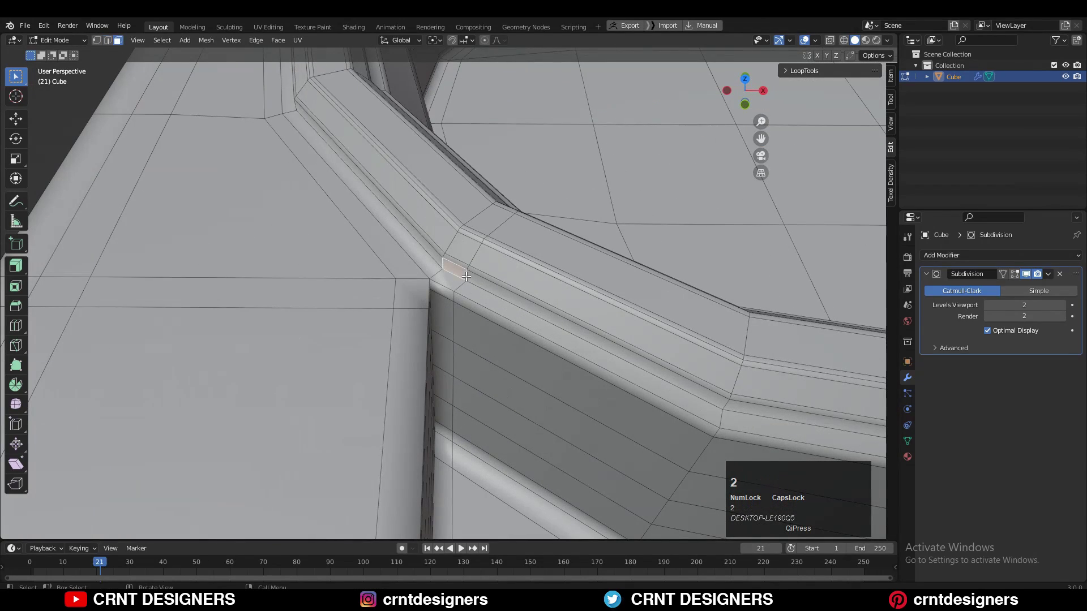
pyautogui.press('2')
pyautogui.click(467, 277)
pyautogui.hotkey('ctrl', 'x')
pyautogui.keyDown('alt'); pyautogui.click(477, 252); pyautogui.keyUp('alt')
pyautogui.hotkey('ctrl', 'c')
pyautogui.hotkey('ctrl', 'x')
pyautogui.scroll(-2, 534, 284)
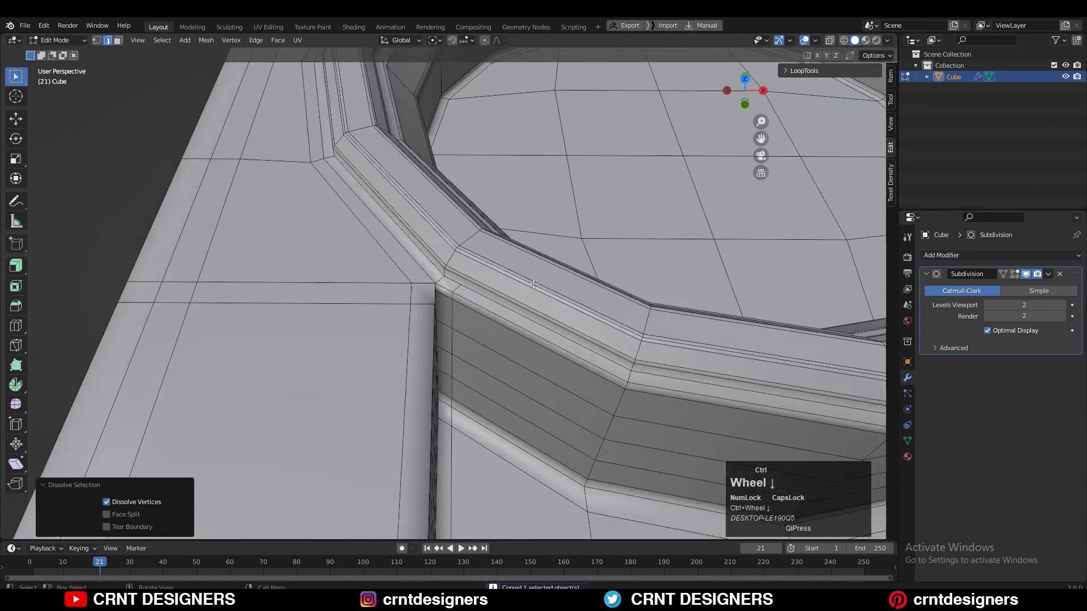
# - Dissolve the extra edge loop crossing the ring's rim at the positive Y border junction
pyautogui.moveTo(533, 284); pyautogui.dragTo(605, 218, button='middle')
pyautogui.scroll(2, 549, 258)
pyautogui.hotkey('ctrl', 'z')
pyautogui.hotkey('ctrl', 'shift', 'z')
pyautogui.hotkey('ctrl', 'z')
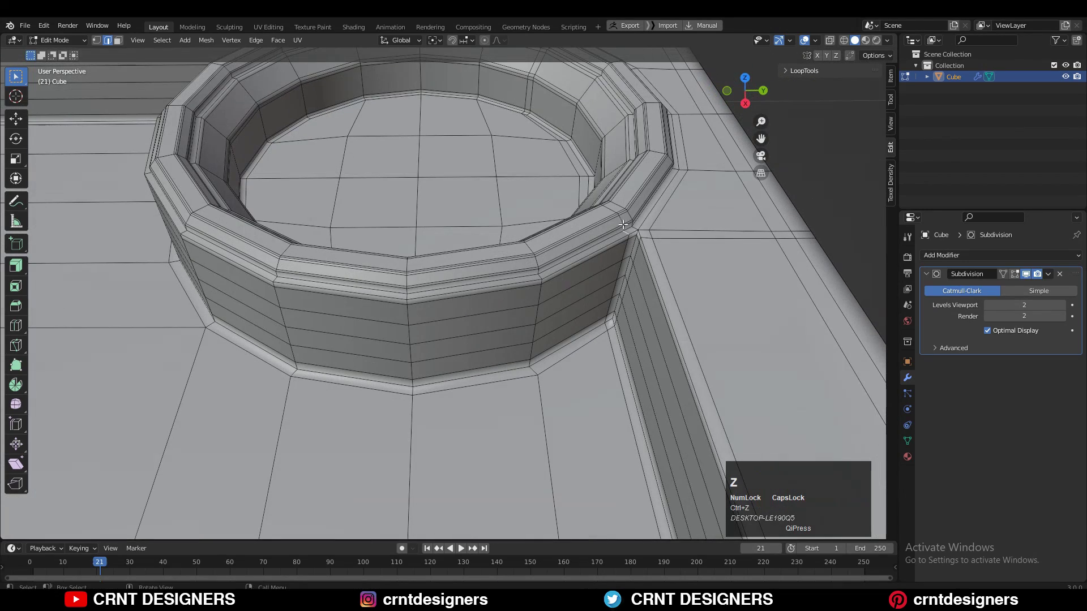
pyautogui.keyDown('alt'); pyautogui.click(627, 225); pyautogui.keyUp('alt')
pyautogui.hotkey('ctrl', 'x')
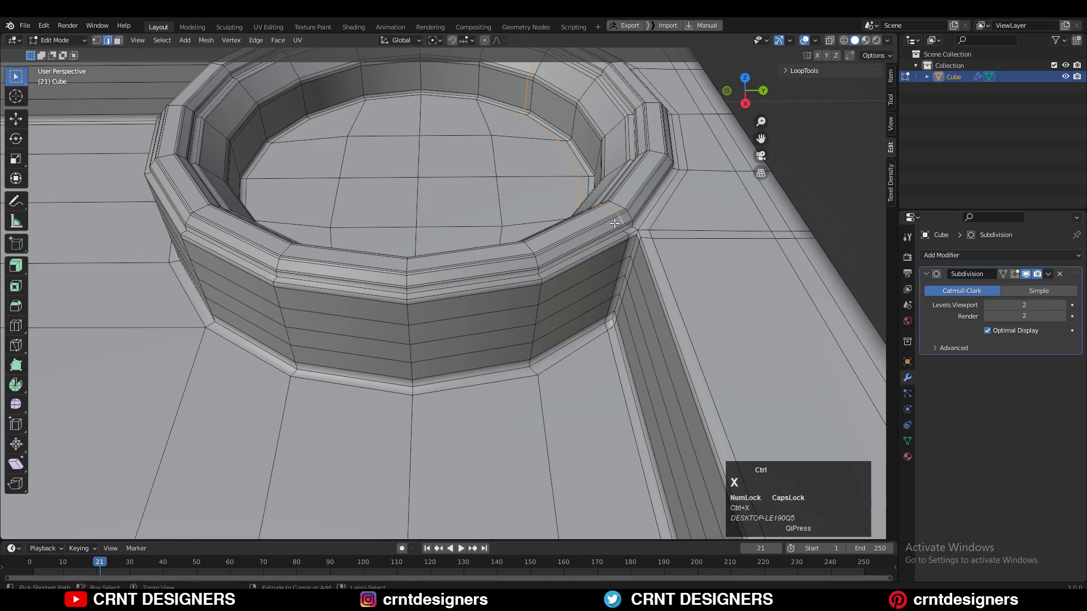
pyautogui.keyDown('ctrl'); pyautogui.moveTo(625, 225); pyautogui.dragTo(622, 283, button='middle'); pyautogui.keyUp('ctrl')
pyautogui.moveTo(453, 221); pyautogui.dragTo(569, 170, button='middle')
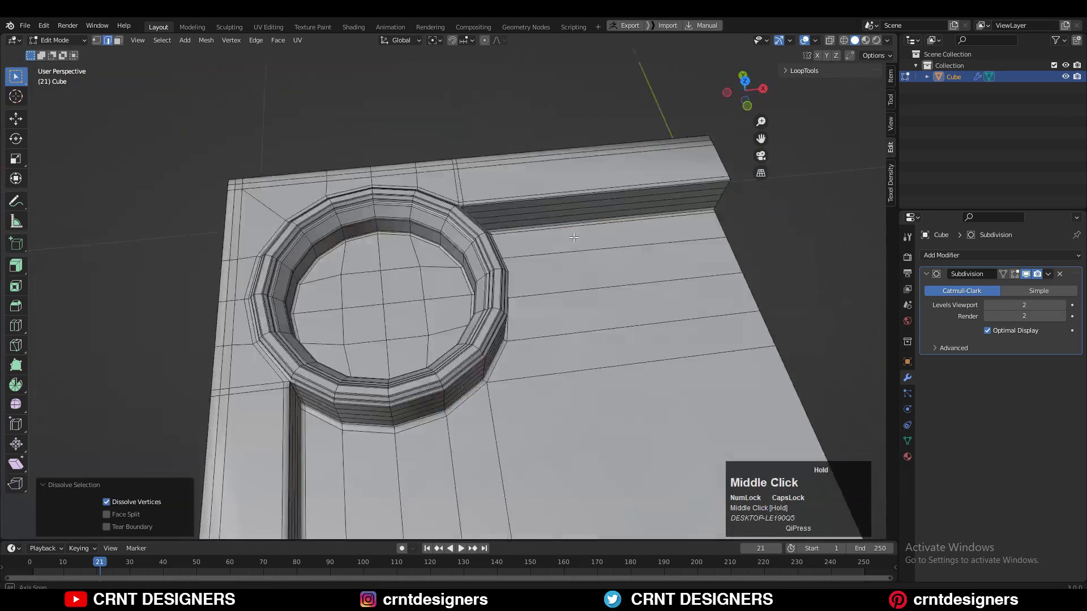
# - Select the edge loops that form the groove and lip detail on the ring's rim and dissolve them
pyautogui.scroll(5, 472, 306)
pyautogui.moveTo(472, 305); pyautogui.dragTo(362, 294, button='middle')
pyautogui.keyDown('shift'); pyautogui.moveTo(362, 295); pyautogui.dragTo(406, 330, button='middle'); pyautogui.keyUp('shift')
pyautogui.keyDown('alt'); pyautogui.keyDown('shift'); pyautogui.click(413, 306); pyautogui.keyUp('shift'); pyautogui.keyUp('alt')
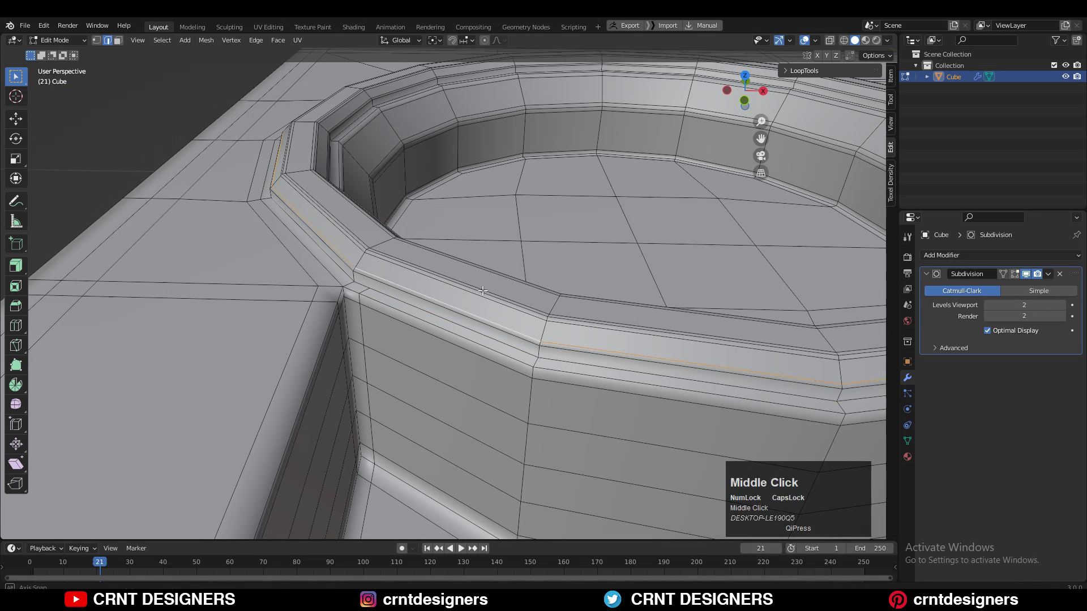
pyautogui.moveTo(482, 291); pyautogui.dragTo(269, 295, button='middle')
pyautogui.press('3')
pyautogui.click(248, 321)
pyautogui.press('2')
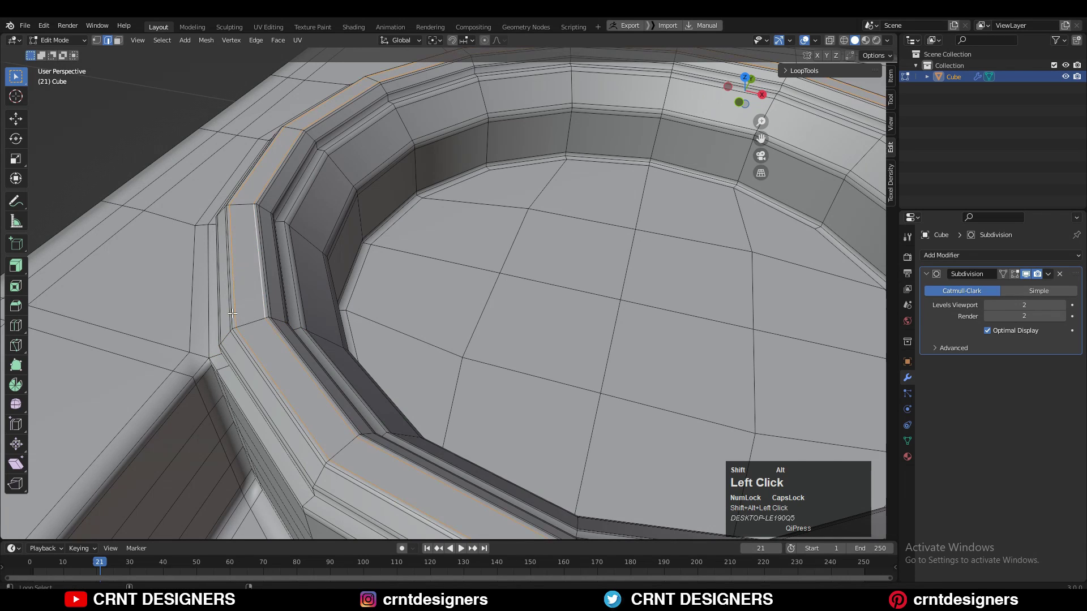
pyautogui.moveTo(247, 312); pyautogui.dragTo(334, 283, button='middle')
pyautogui.keyDown('alt'); pyautogui.keyDown('shift'); pyautogui.click(179, 182); pyautogui.keyUp('shift'); pyautogui.keyUp('alt')
pyautogui.keyDown('alt'); pyautogui.keyDown('shift'); pyautogui.click(178, 182); pyautogui.keyUp('shift'); pyautogui.keyUp('alt')
pyautogui.hotkey('ctrl', 'x')
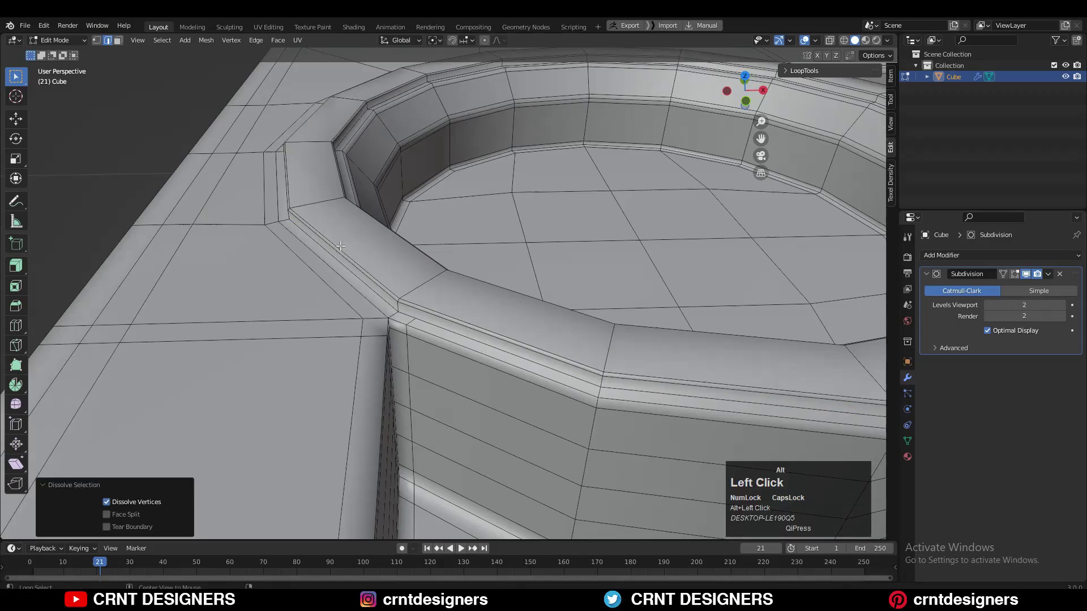
# - Dissolve the remaining support edge loop along the outer lip of the ring
pyautogui.keyDown('alt'); pyautogui.click(340, 255); pyautogui.keyUp('alt')
pyautogui.hotkey('ctrl', 'x')
pyautogui.keyDown('shift'); pyautogui.moveTo(334, 283); pyautogui.dragTo(707, 126, button='middle'); pyautogui.keyUp('shift')
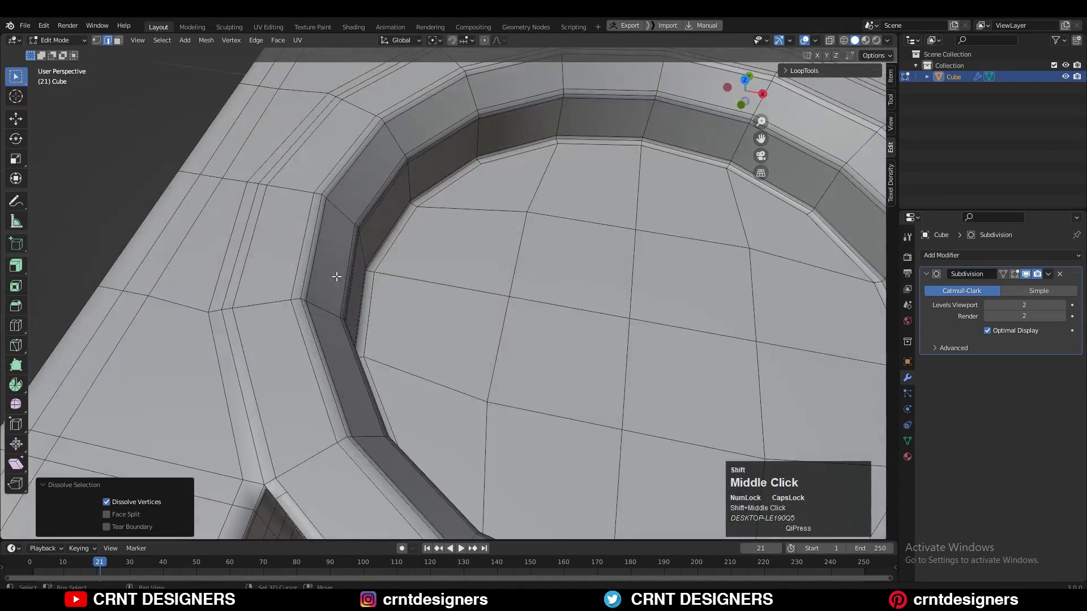
# - From the top view, add a centred loop cut along the ring's flat rim on its corner-side arc
pyautogui.press('1')
pyautogui.click(746, 82)
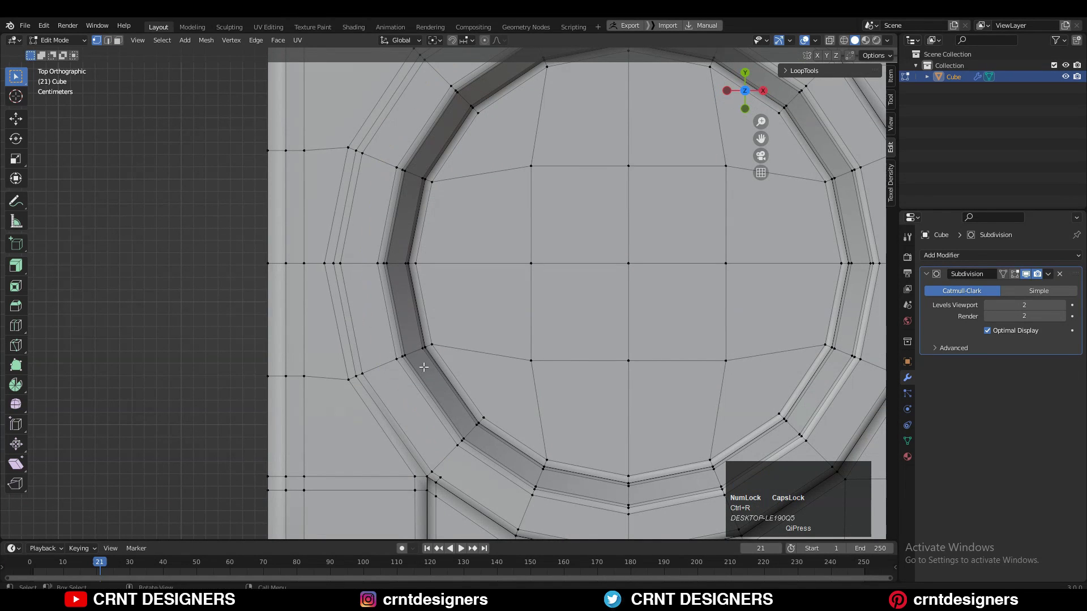
pyautogui.keyDown('shift'); pyautogui.moveTo(423, 367); pyautogui.dragTo(431, 240, button='middle'); pyautogui.keyUp('shift')
pyautogui.scroll(2, 431, 240)
pyautogui.scroll(1, 453, 377)
pyautogui.keyDown('shift'); pyautogui.moveTo(453, 376); pyautogui.dragTo(462, 327, button='middle'); pyautogui.keyUp('shift')
pyautogui.scroll(1, 462, 326)
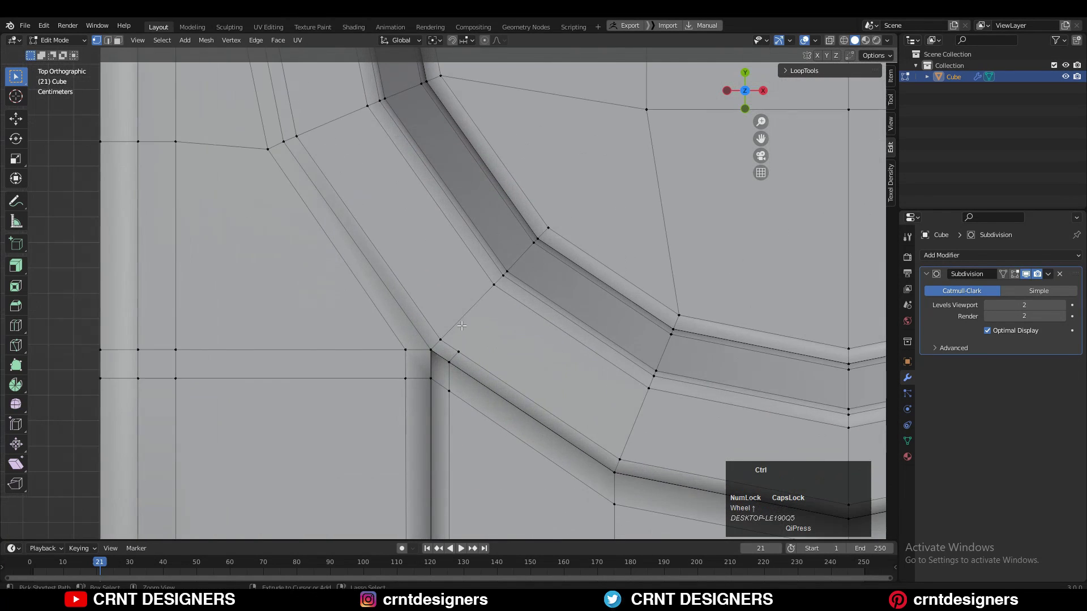
pyautogui.click(473, 306)
pyautogui.rightClick(473, 306)
pyautogui.scroll(-3, 549, 354)
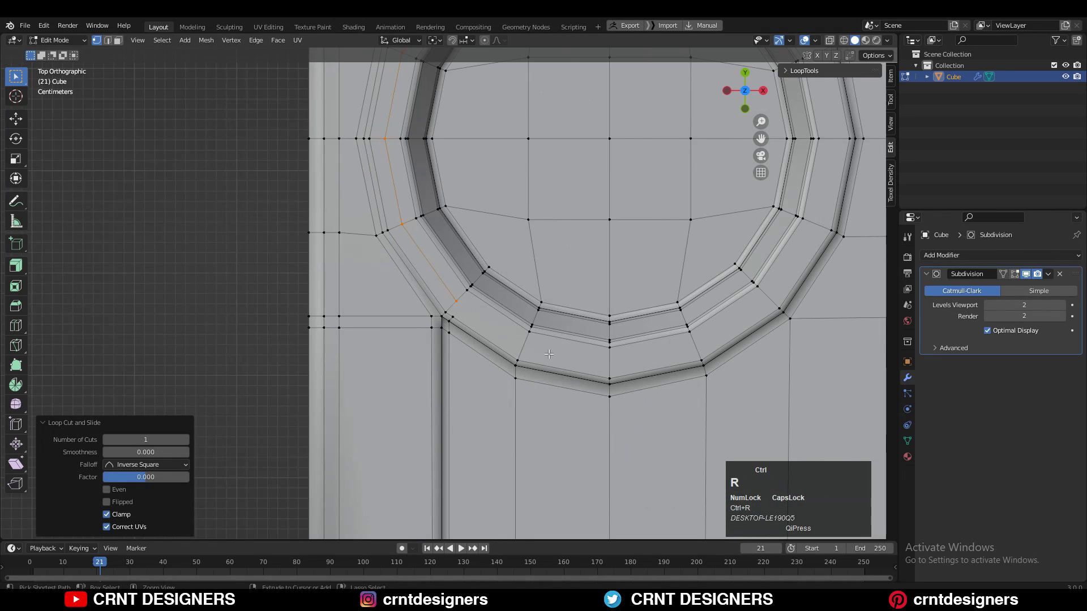
# - Connect the end vertices of the centred rim loops across the undivided rim faces at the border junctions
pyautogui.scroll(2, 515, 345)
pyautogui.click(490, 344)
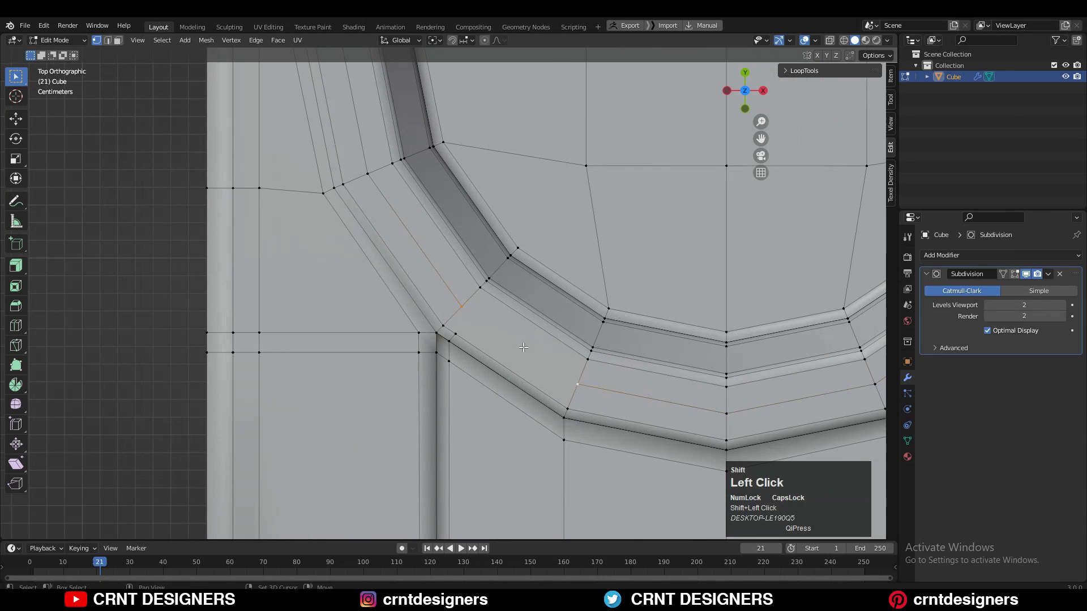
pyautogui.rightClick(503, 324)
pyautogui.click(498, 377)
pyautogui.scroll(-7, 510, 340)
pyautogui.scroll(1, 612, 209)
pyautogui.keyDown('shift'); pyautogui.moveTo(620, 184); pyautogui.dragTo(597, 347, button='middle'); pyautogui.keyUp('shift')
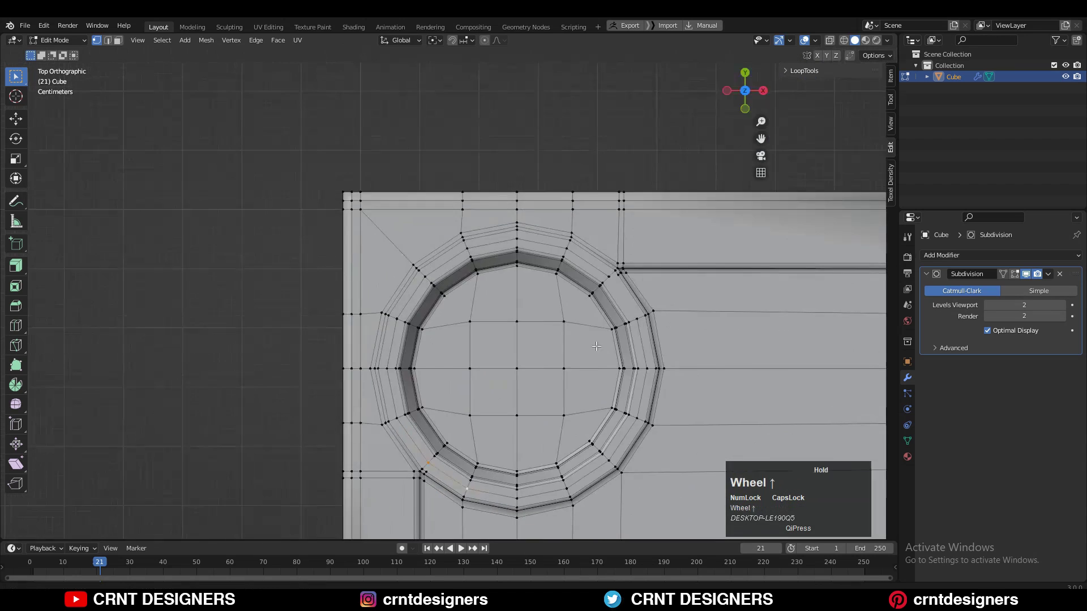
pyautogui.scroll(3, 596, 346)
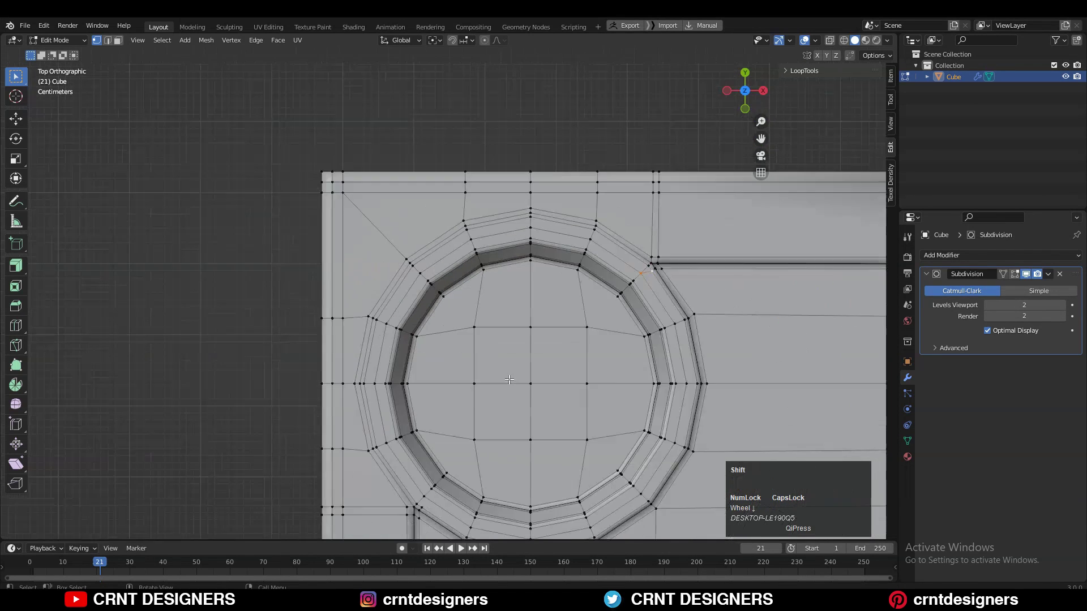
# - Connect the centred rim loop's vertex to the adjacent wall vertex at the negative X border junction
pyautogui.scroll(-3, 704, 232)
pyautogui.scroll(5, 704, 231)
pyautogui.rightClick(690, 191)
pyautogui.click(689, 191)
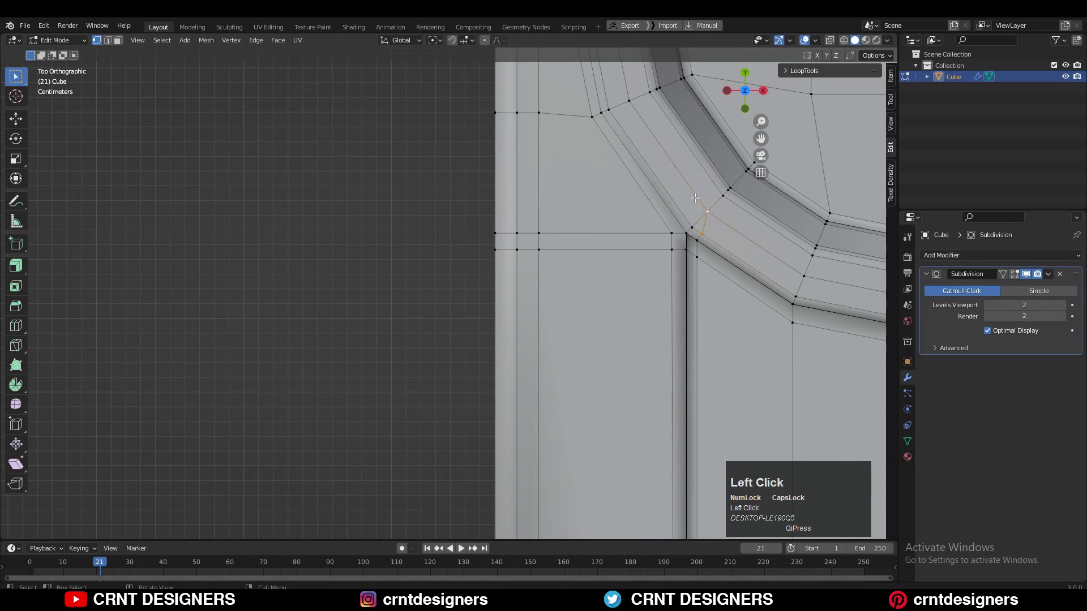
# - Select the full centred edge loop on the ring's flat rim and scale it outward in the horizontal plane by about 1.03
pyautogui.keyDown('shift'); pyautogui.moveTo(696, 175); pyautogui.dragTo(625, 226, button='middle'); pyautogui.keyUp('shift')
pyautogui.press('2')
pyautogui.keyDown('alt'); pyautogui.click(615, 219); pyautogui.keyUp('alt')
pyautogui.scroll(-4, 626, 219)
pyautogui.keyDown('shift'); pyautogui.moveTo(815, 254); pyautogui.dragTo(660, 327, button='middle'); pyautogui.keyUp('shift')
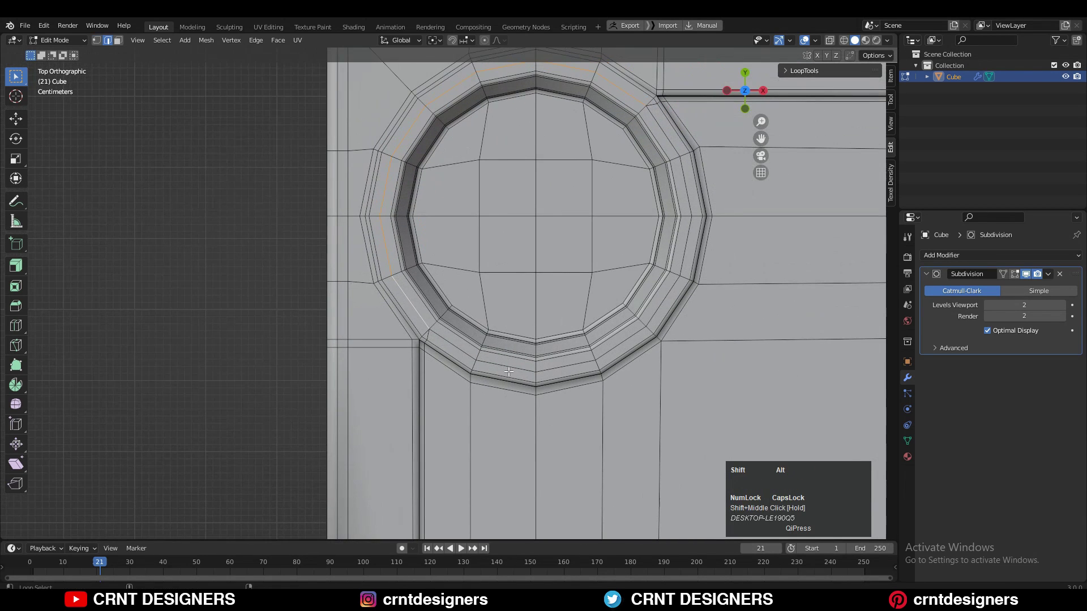
pyautogui.keyDown('shift'); pyautogui.moveTo(653, 274); pyautogui.dragTo(653, 294, button='middle'); pyautogui.keyUp('shift')
pyautogui.press('s')
pyautogui.hotkey('shift', 'z')
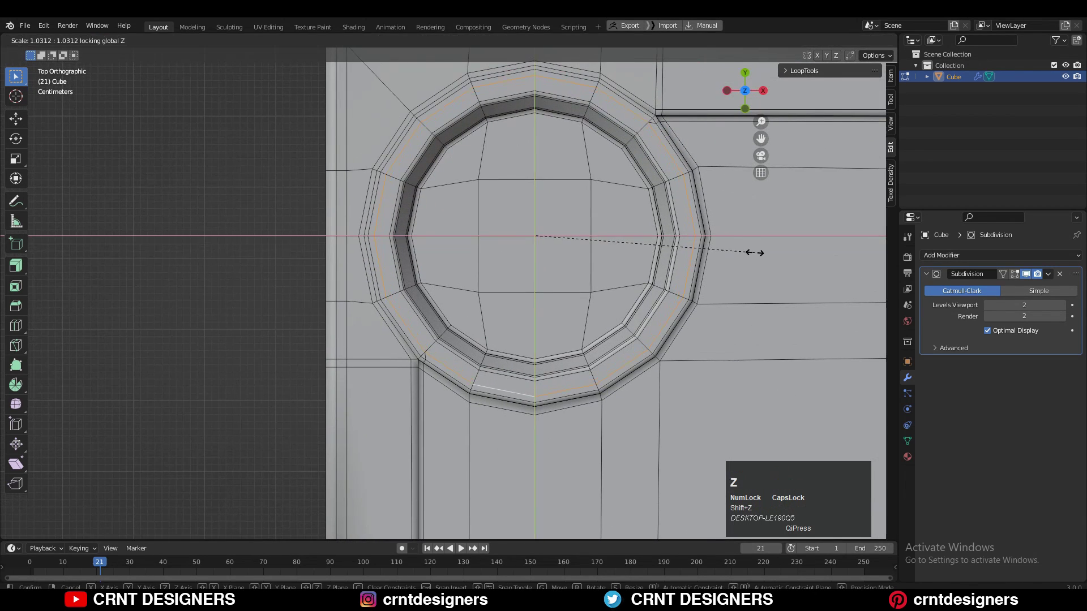
pyautogui.click(754, 252)
# - Select the face loop around the ring's flat rim
pyautogui.keyDown('alt'); pyautogui.click(678, 186); pyautogui.keyUp('alt')
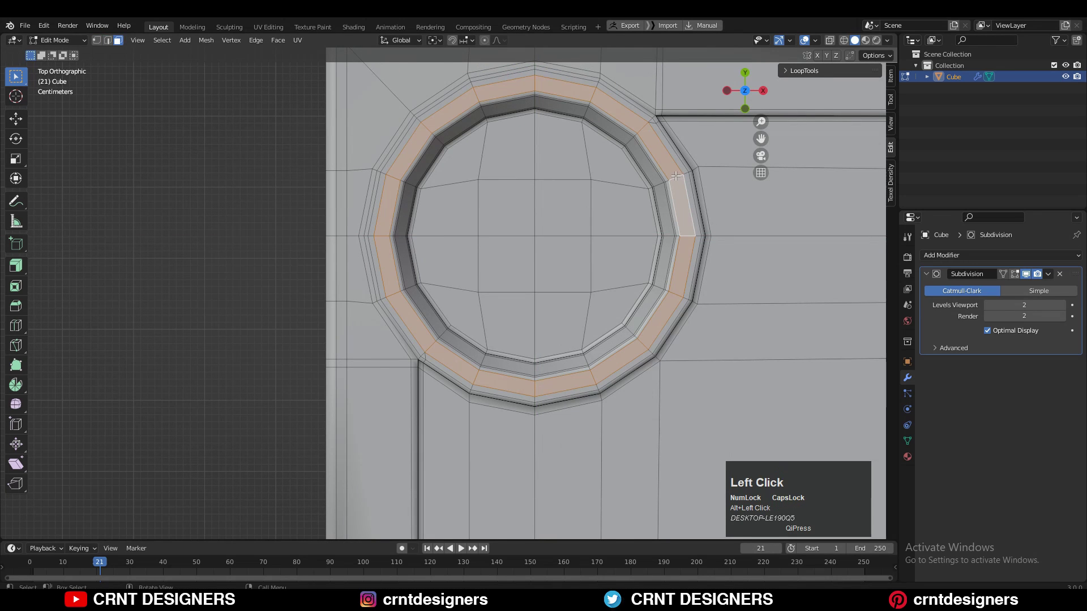
pyautogui.click(681, 177)
pyautogui.click(682, 177)
pyautogui.press('3')
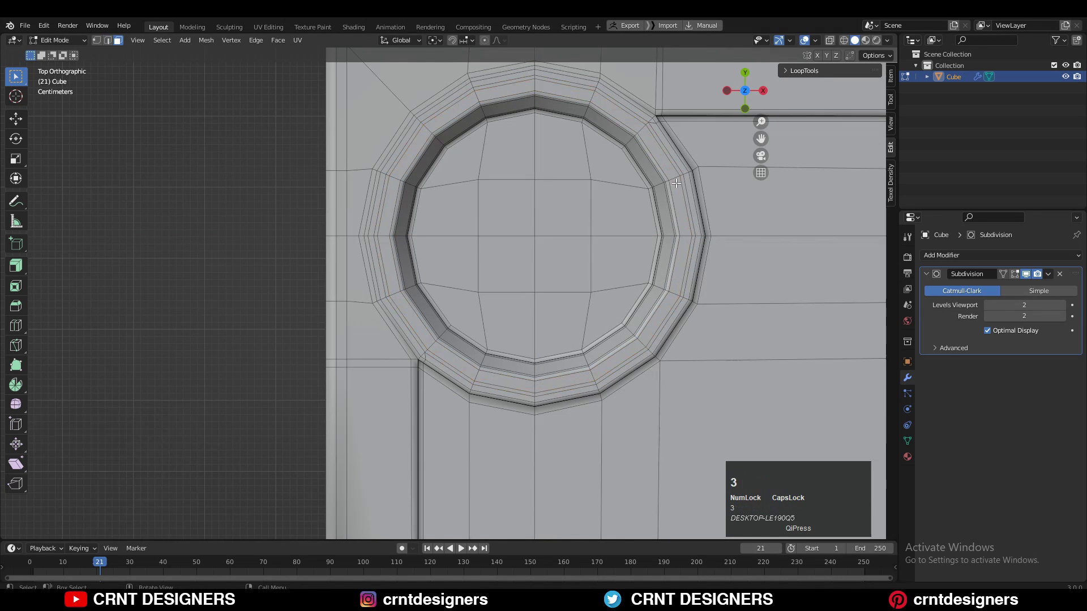
pyautogui.scroll(2, 633, 231)
pyautogui.keyDown('shift'); pyautogui.moveTo(633, 231); pyautogui.dragTo(586, 230, button='middle'); pyautogui.keyUp('shift')
pyautogui.press('3')
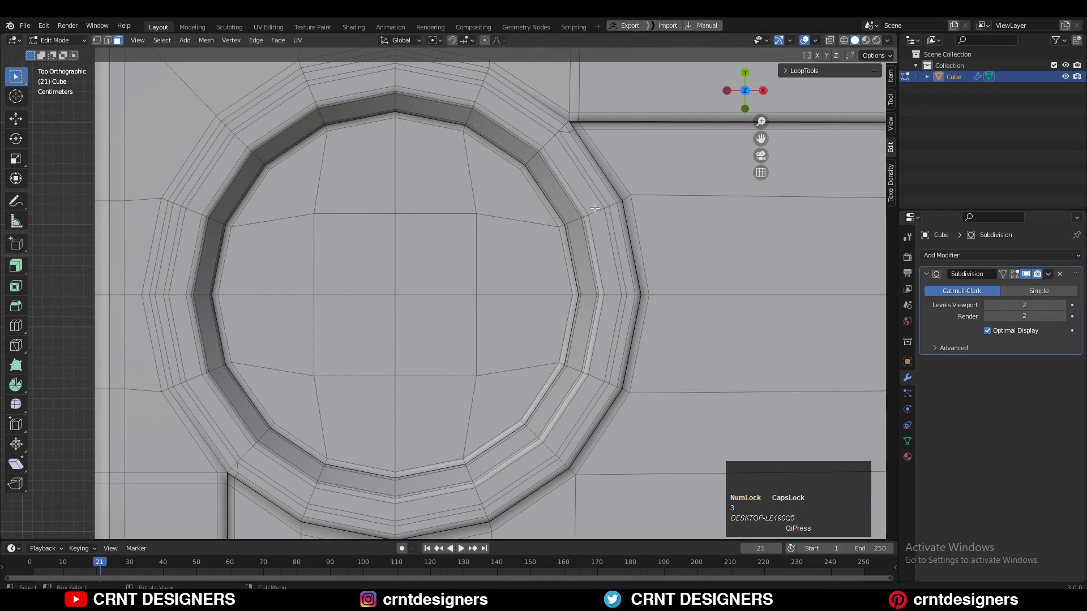
pyautogui.scroll(-4, 570, 266)
pyautogui.moveTo(570, 266); pyautogui.dragTo(567, 215, button='middle')
pyautogui.scroll(2, 564, 200)
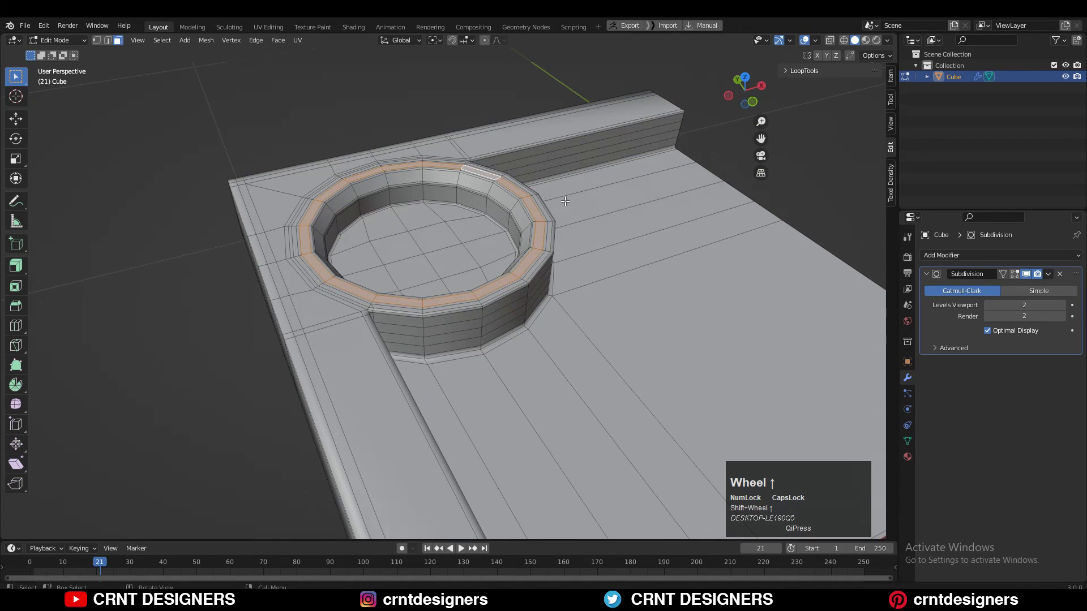
pyautogui.press('e')
pyautogui.click(567, 200)
pyautogui.scroll(3, 566, 200)
pyautogui.hotkey('ctrl', 'z')
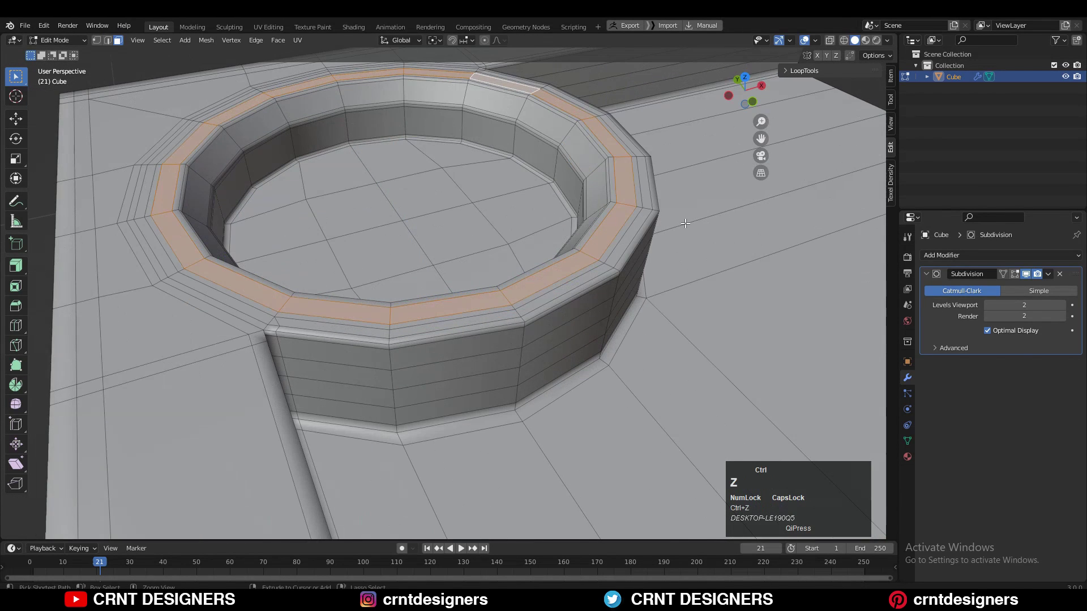
# - Inset the rim face loop by about 0.0033 m and extrude the inset strip by about 0.0013 m
pyautogui.press('i')
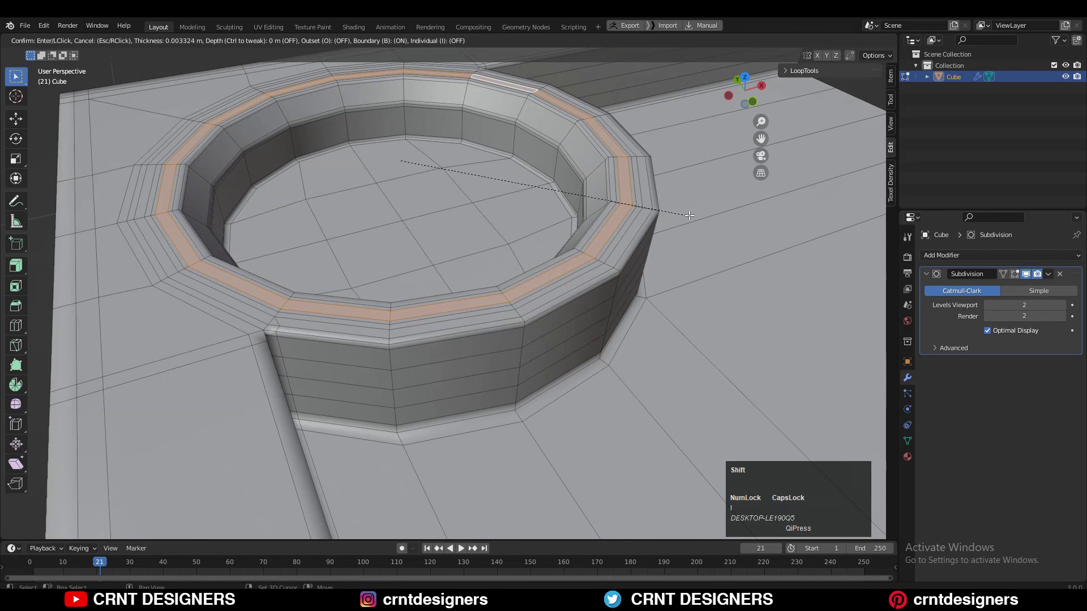
pyautogui.keyDown('shift'); pyautogui.click(690, 216); pyautogui.keyUp('shift')
pyautogui.keyDown('shift'); pyautogui.moveTo(690, 216); pyautogui.dragTo(656, 231, button='middle'); pyautogui.keyUp('shift')
pyautogui.press('e')
pyautogui.click(642, 214)
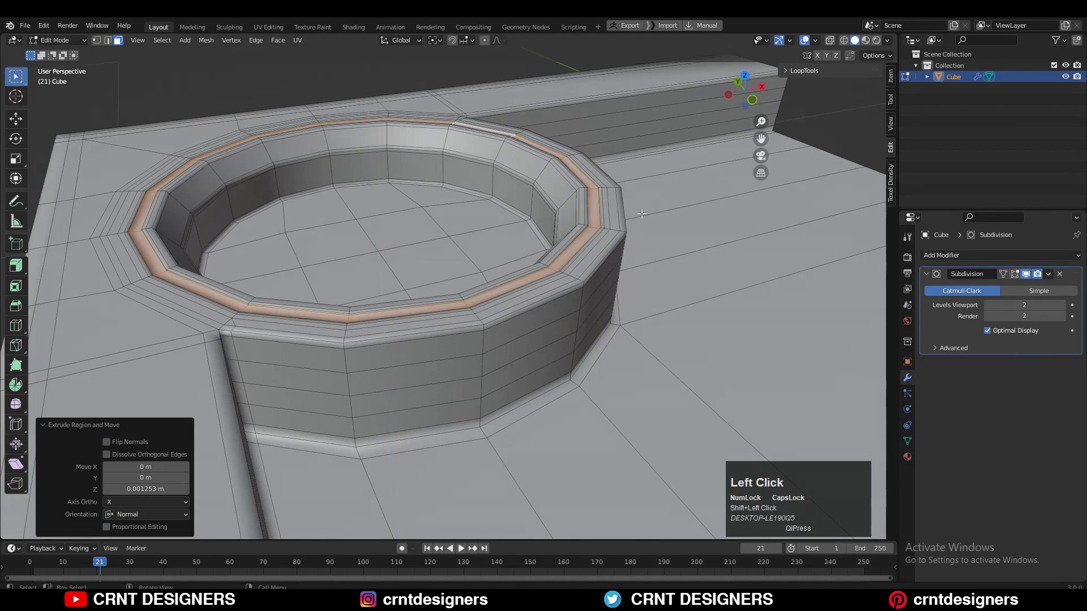
# - Inset the extruded strip on the ring's rim slightly to add a supporting edge
pyautogui.scroll(-3, 614, 215)
pyautogui.moveTo(587, 222); pyautogui.dragTo(443, 277, button='middle')
pyautogui.scroll(3, 635, 238)
pyautogui.press('i')
pyautogui.click(664, 243)
# - Examine the smoothed raised strip on the ring's rim against its edit-mode mesh, near and far
pyautogui.press('Tab')
pyautogui.scroll(-4, 622, 238)
pyautogui.scroll(6, 538, 249)
pyautogui.press('Tab')
pyautogui.scroll(-4, 538, 305)
pyautogui.press('Tab')
pyautogui.scroll(4, 461, 217)
pyautogui.press('Tab')
pyautogui.scroll(-3, 469, 283)
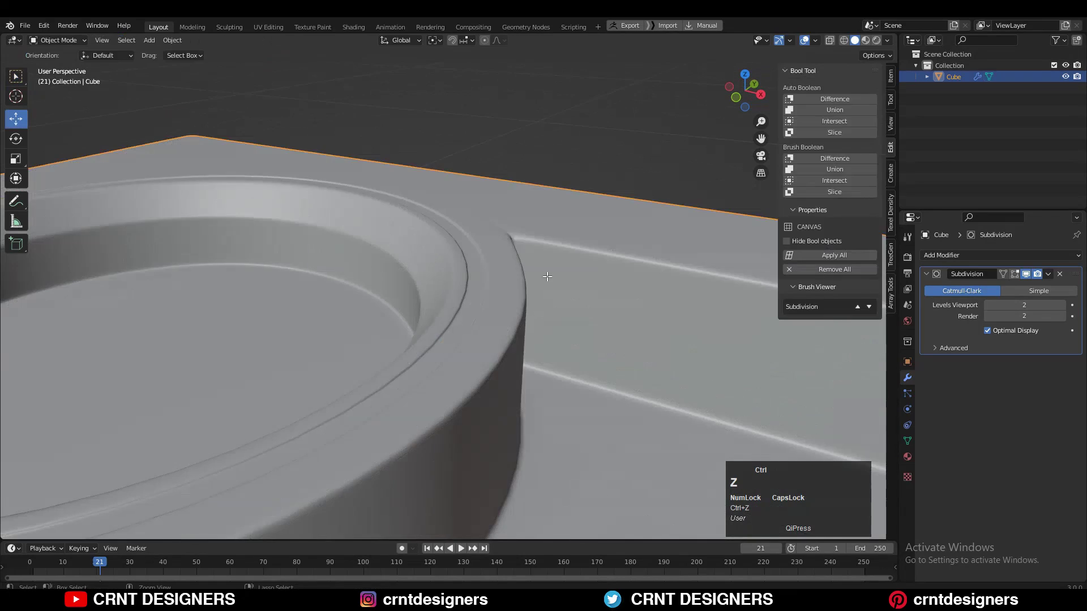
# - Undo the insets and the extrusion on the ring's rim face loop
pyautogui.hotkey('ctrl', 'z')
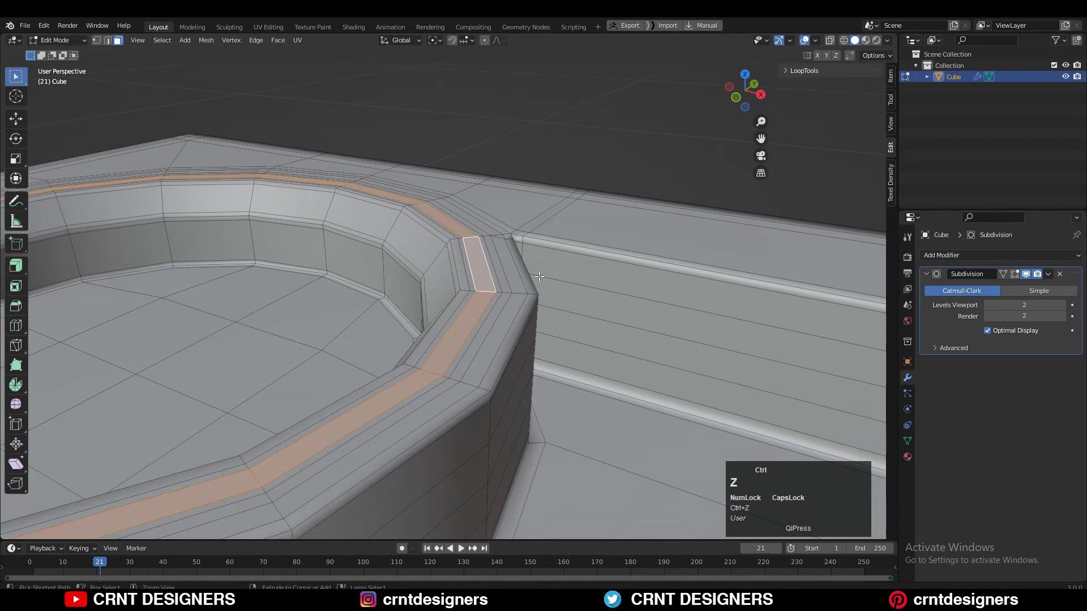
pyautogui.hotkey('ctrl', 'z')
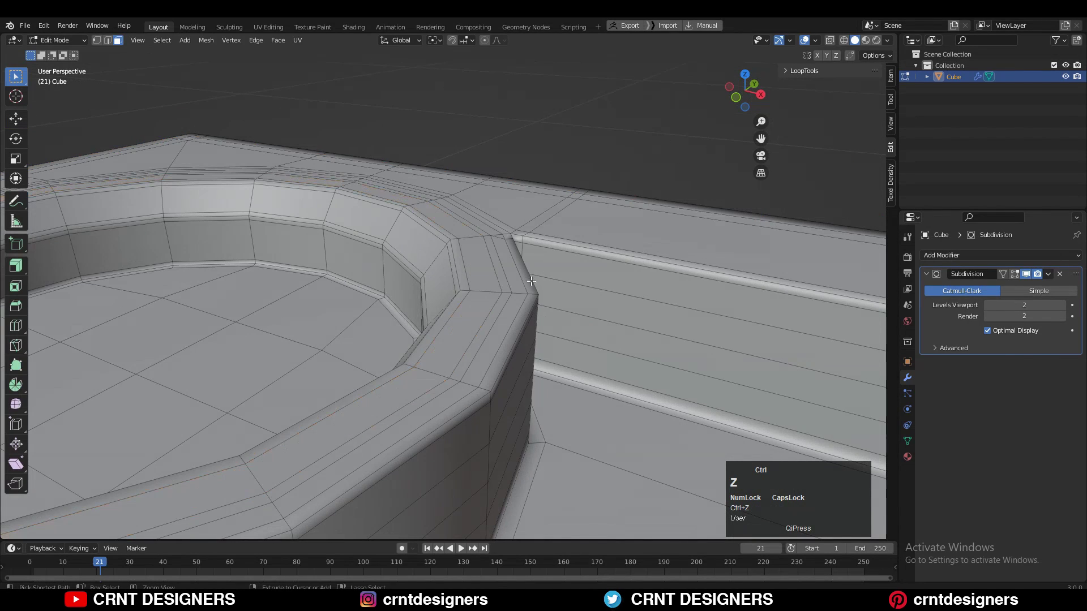
pyautogui.scroll(-4, 658, 246)
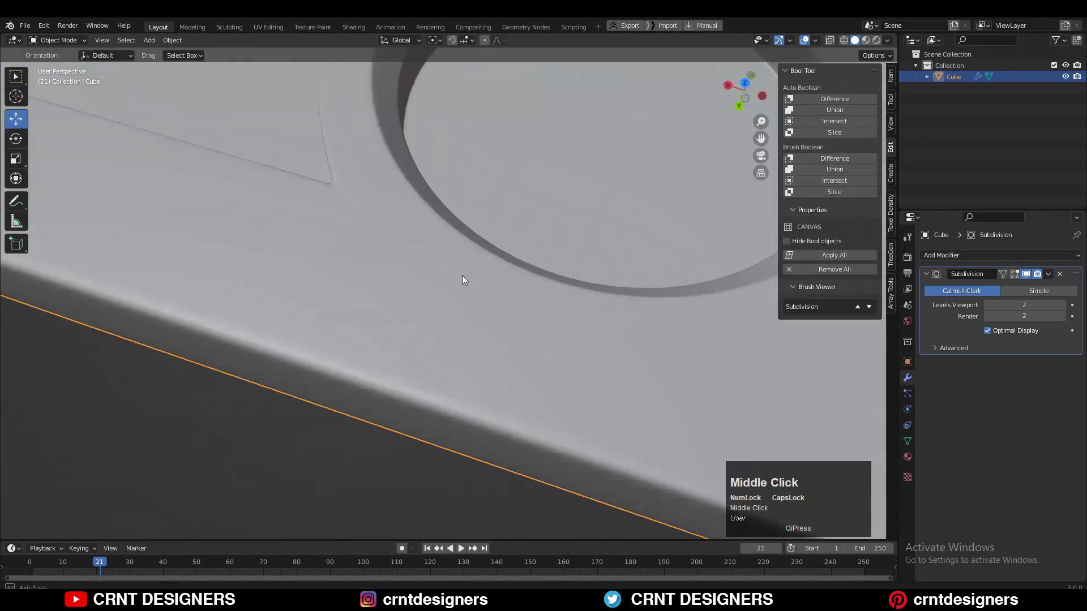
# - Add a loop cut through the ring next to the positive Y border junction, sliding it by 0.8 towards the junction
pyautogui.moveTo(462, 275); pyautogui.dragTo(440, 319, button='middle')
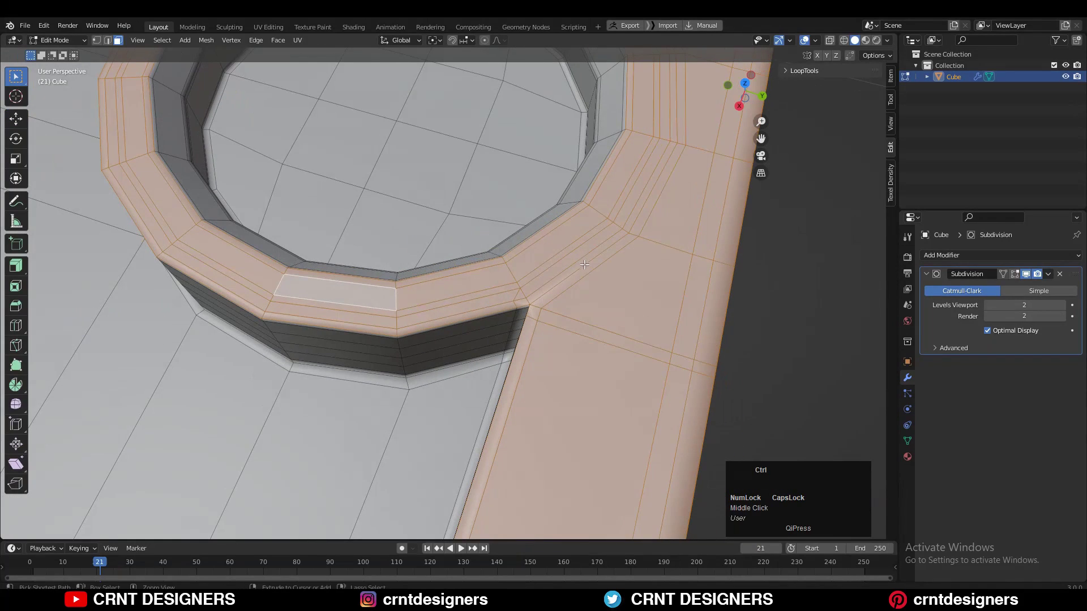
pyautogui.hotkey('ctrl', 'r')
pyautogui.keyDown('ctrl'); pyautogui.click(583, 270); pyautogui.keyUp('ctrl')
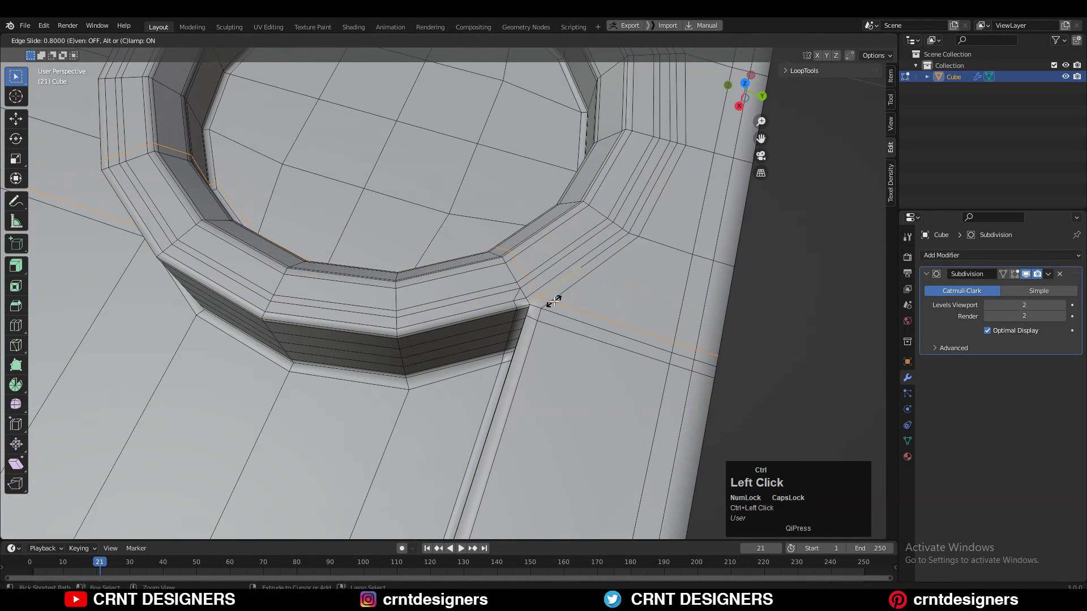
pyautogui.click(554, 301)
# - Merge the new loop's vertex at the positive Y junction at the last selected vertex and dissolve the loop's surplus edges across ring and floor
pyautogui.press('1')
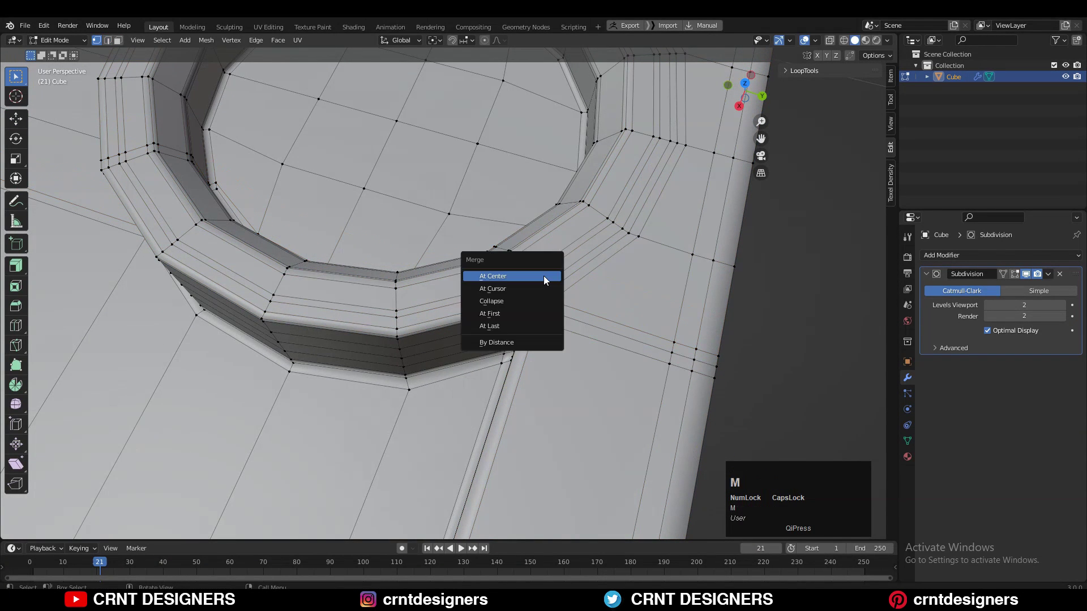
pyautogui.click(530, 327)
pyautogui.press('2')
pyautogui.hotkey('ctrl', 'x')
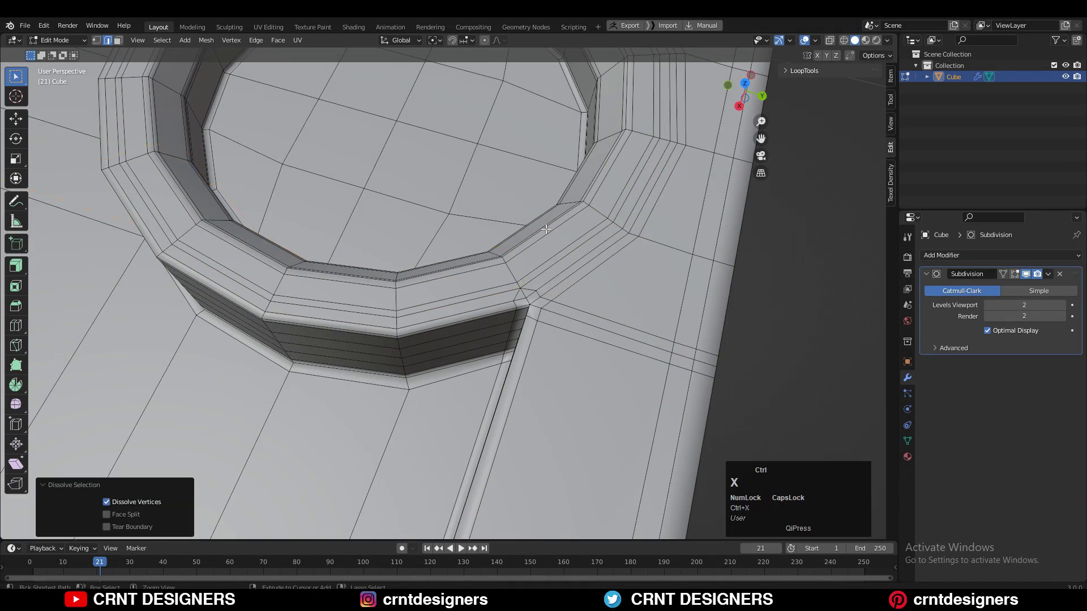
# - Add a matching loop cut through the ring close to the negative X border junction
pyautogui.moveTo(527, 266); pyautogui.dragTo(683, 289, button='middle')
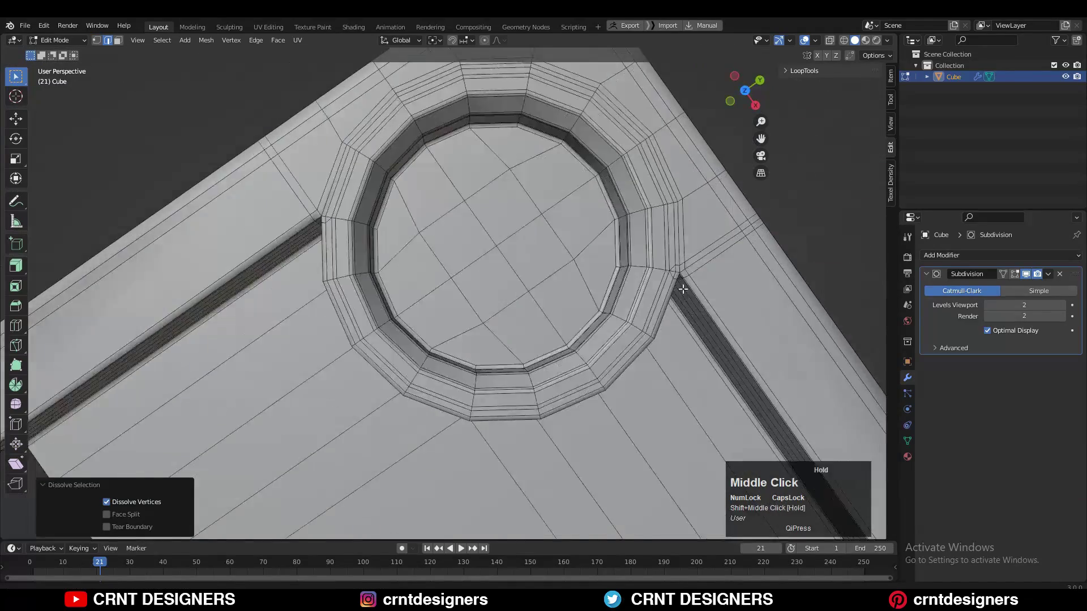
pyautogui.scroll(2, 300, 182)
pyautogui.hotkey('ctrl', 'r')
pyautogui.keyDown('ctrl'); pyautogui.click(367, 166); pyautogui.keyUp('ctrl')
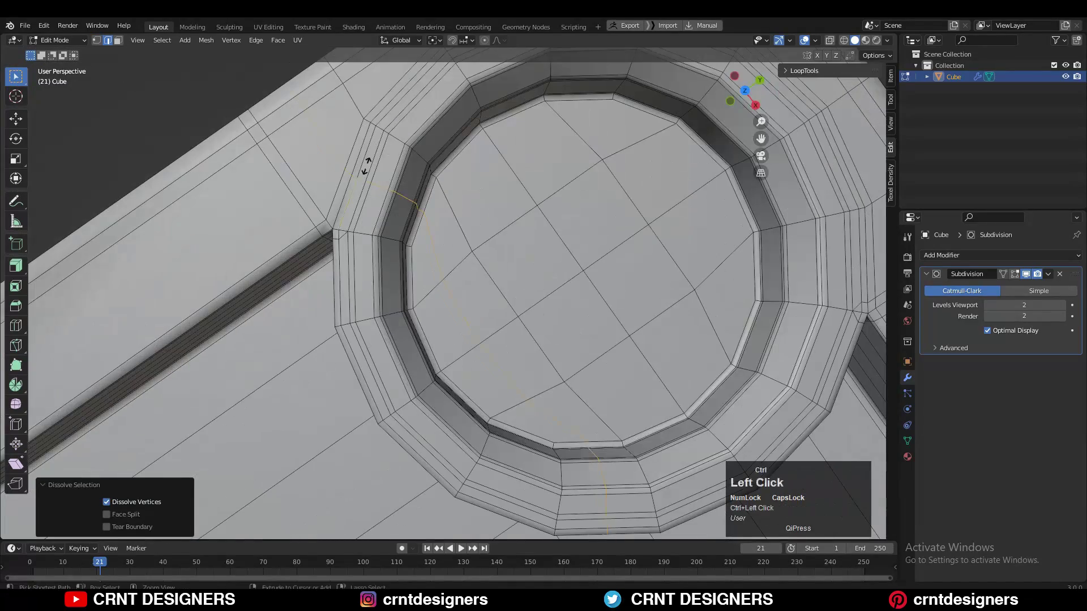
pyautogui.click(359, 210)
# - Merge the new loop's vertex at the negative X junction at the last selected vertex
pyautogui.keyDown('shift'); pyautogui.moveTo(363, 215); pyautogui.dragTo(422, 199, button='middle'); pyautogui.keyUp('shift')
pyautogui.scroll(3, 423, 199)
pyautogui.press('1')
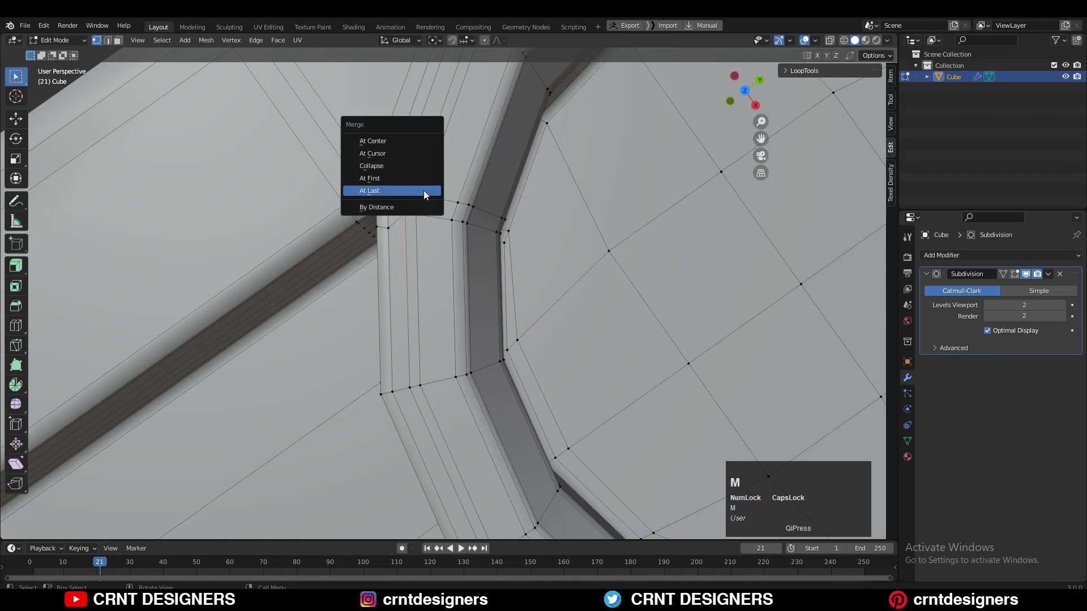
pyautogui.click(423, 190)
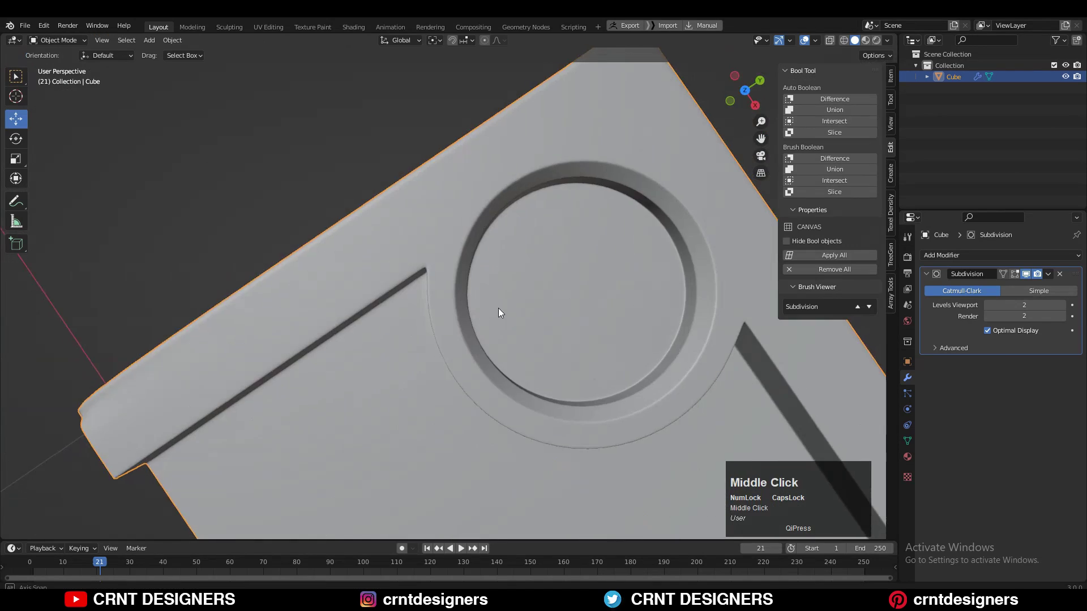
# - Add a centred loop cut along the border's flat top, running around the corner side of the ring
pyautogui.moveTo(498, 308); pyautogui.dragTo(402, 279, button='middle')
pyautogui.scroll(-2, 546, 253)
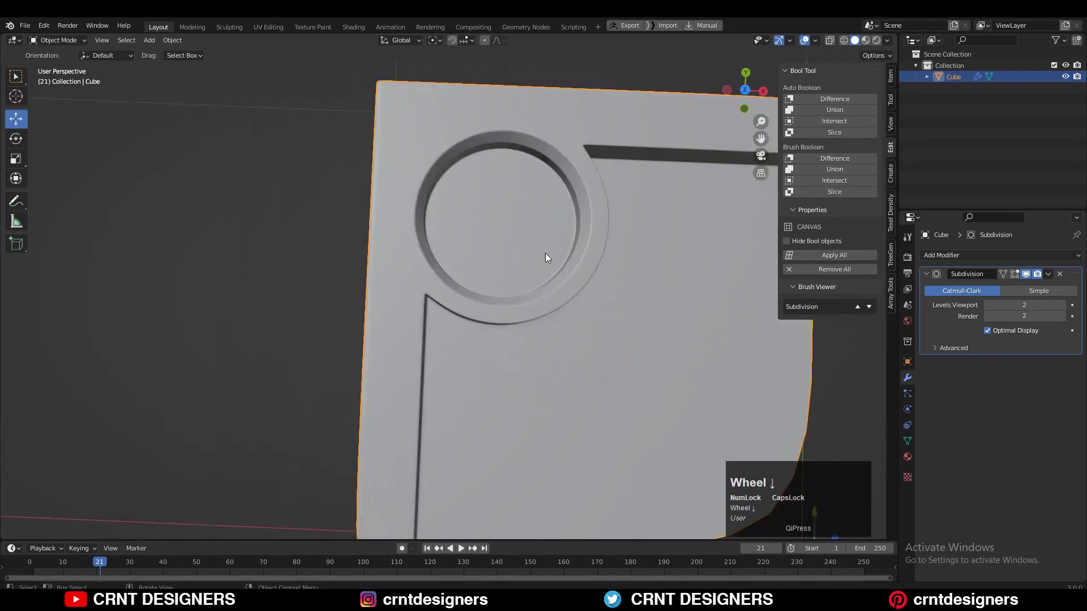
pyautogui.scroll(-3, 545, 254)
pyautogui.moveTo(546, 253); pyautogui.dragTo(530, 273, button='middle')
pyautogui.scroll(4, 530, 273)
pyautogui.press('Tab')
pyautogui.moveTo(430, 277); pyautogui.dragTo(533, 330, button='middle')
pyautogui.keyDown('shift'); pyautogui.moveTo(533, 330); pyautogui.dragTo(520, 351, button='middle'); pyautogui.keyUp('shift')
pyautogui.hotkey('ctrl', 'r')
pyautogui.click(519, 319)
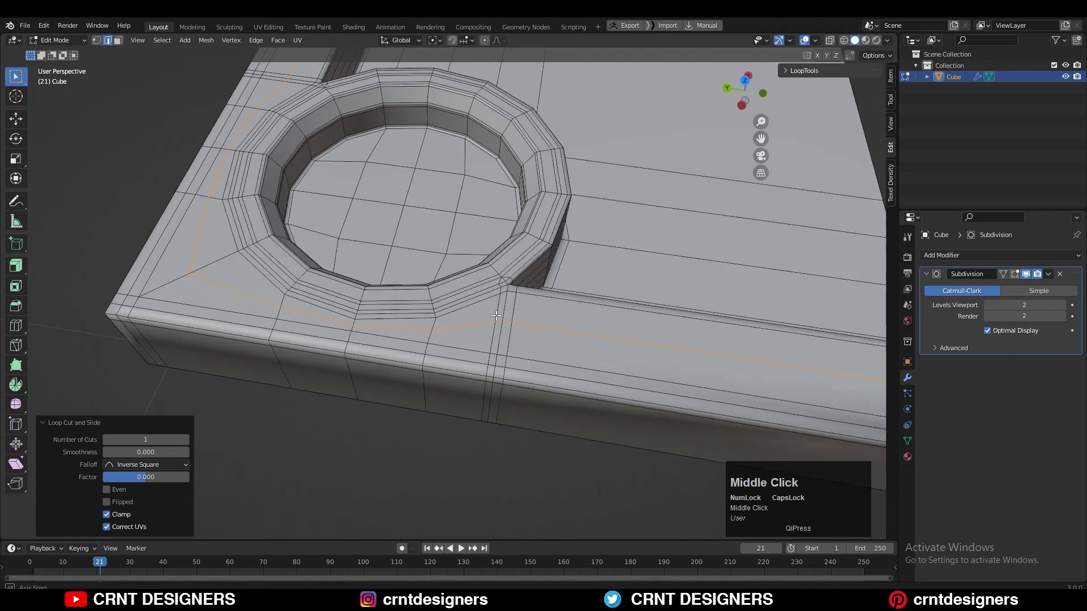
# - Merge the three neighbouring vertices on the border's flat top beside the negative X junction into one
pyautogui.scroll(3, 521, 363)
pyautogui.press('1')
pyautogui.click(522, 344)
pyautogui.rightClick(522, 364)
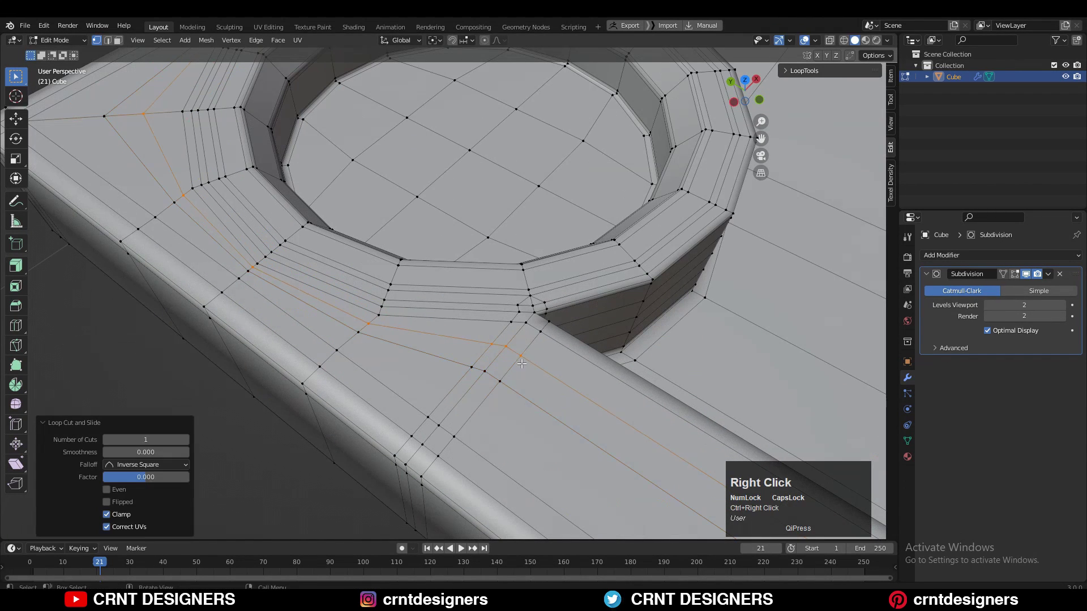
pyautogui.moveTo(496, 326); pyautogui.dragTo(513, 348)
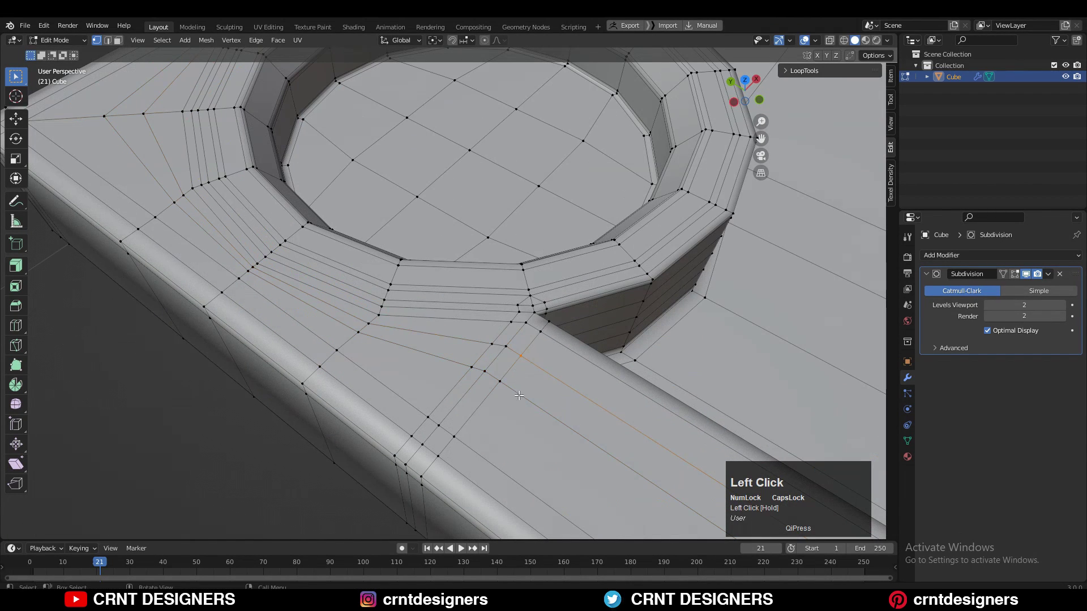
pyautogui.press('m')
pyautogui.click(497, 358)
# - Dissolve the surplus edge loops from the merged vertex to the outer side and check the smoothed surface around the ring
pyautogui.press('2')
pyautogui.keyDown('alt'); pyautogui.click(447, 402); pyautogui.keyUp('alt')
pyautogui.hotkey('ctrl', 'x')
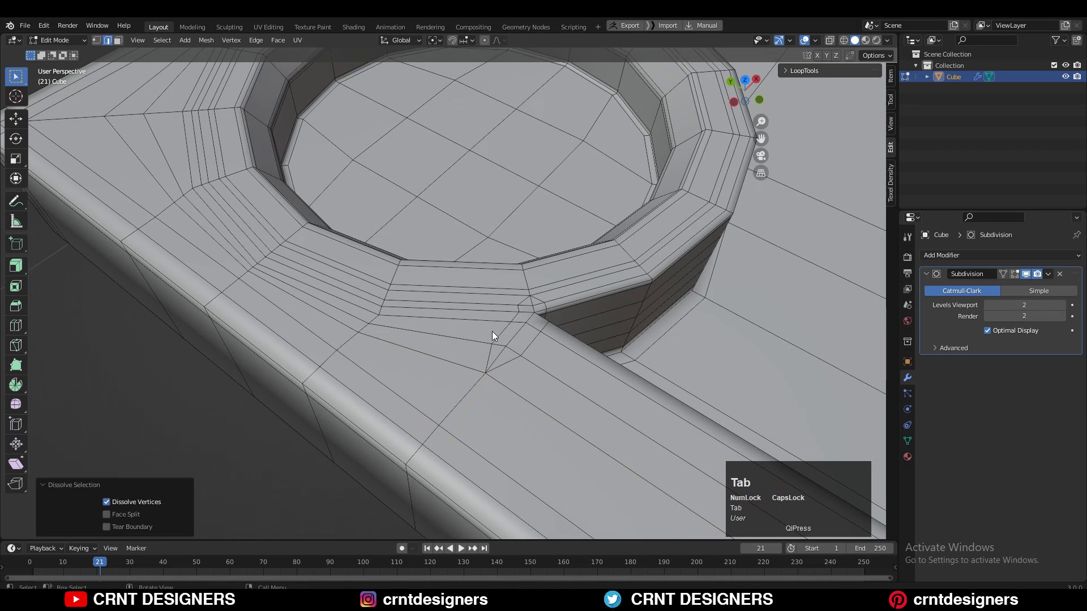
pyautogui.press('Tab')
pyautogui.scroll(-5, 528, 301)
pyautogui.moveTo(528, 301)
pyautogui.mouseDown(button='middle')
pyautogui.moveTo(596, 255)
pyautogui.moveTo(544, 291)
pyautogui.mouseUp(button='middle')
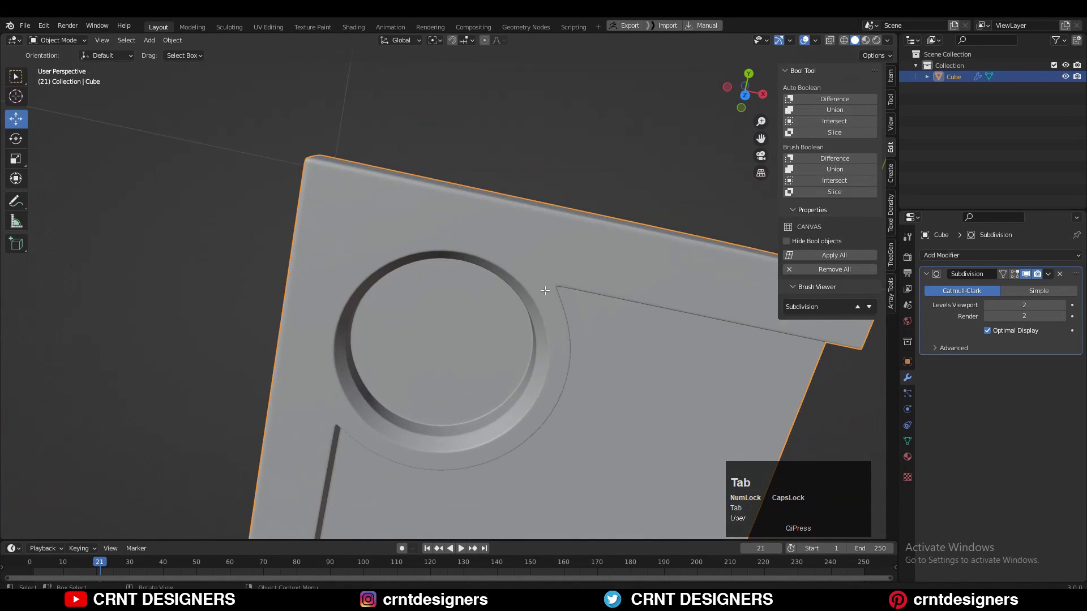
# - Merge the matching vertices beside the positive Y junction and dissolve the surplus edges running to the border's outer side
pyautogui.press('Tab')
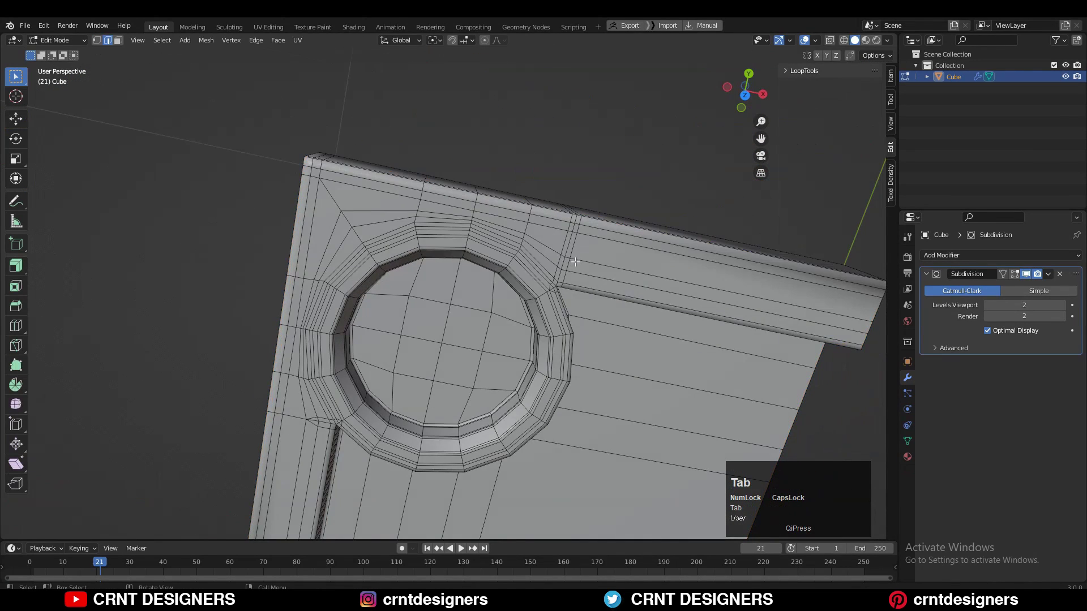
pyautogui.moveTo(578, 261); pyautogui.dragTo(558, 245)
pyautogui.scroll(-4, 572, 250)
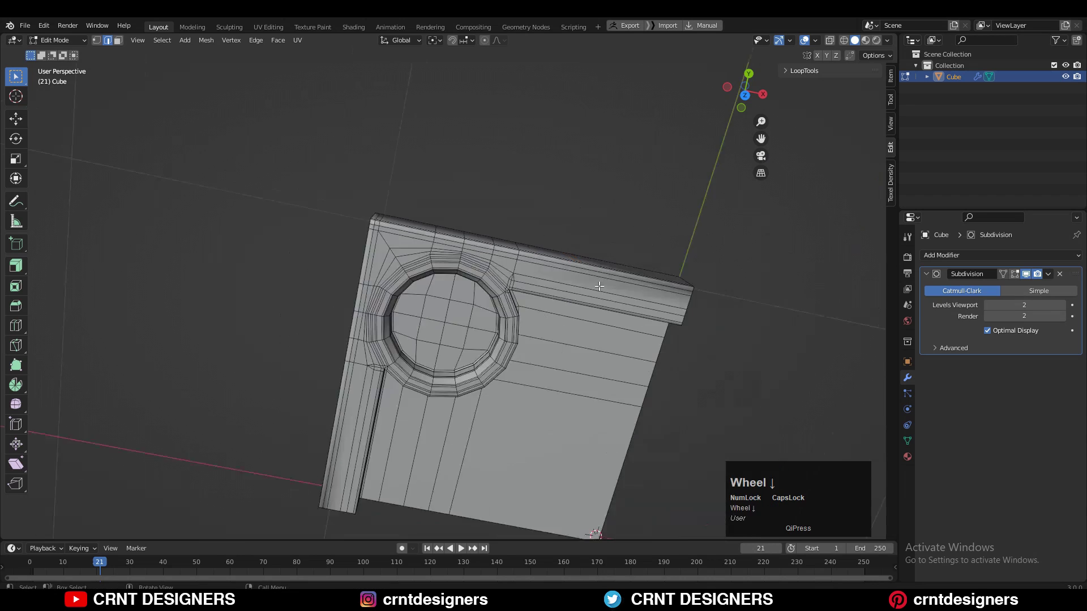
# - Examine the smoothed panel quarter and its border junctions from several angles, including the underside
pyautogui.press('Tab')
pyautogui.scroll(4, 526, 240)
pyautogui.scroll(-4, 505, 291)
pyautogui.moveTo(521, 328); pyautogui.dragTo(480, 261, button='middle')
pyautogui.click(517, 312)
pyautogui.press('Tab')
pyautogui.press('Tab')
pyautogui.click(578, 208)
pyautogui.moveTo(544, 284); pyautogui.dragTo(515, 232, button='middle')
pyautogui.click(533, 300)
pyautogui.moveTo(510, 279); pyautogui.dragTo(586, 247, button='middle')
# - On the underside, knife four parallel edges from the positive Y side's vertices straight across to the opposite edge
pyautogui.press('Tab')
pyautogui.scroll(4, 524, 241)
pyautogui.press('1')
pyautogui.click(699, 270)
pyautogui.press('space')
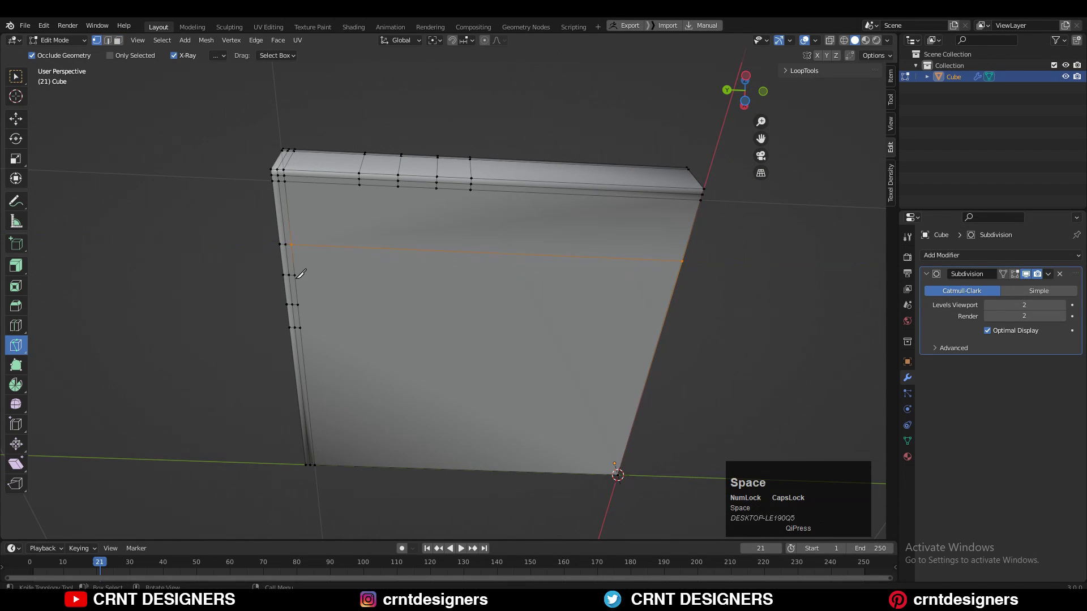
pyautogui.click(658, 341)
pyautogui.press('space')
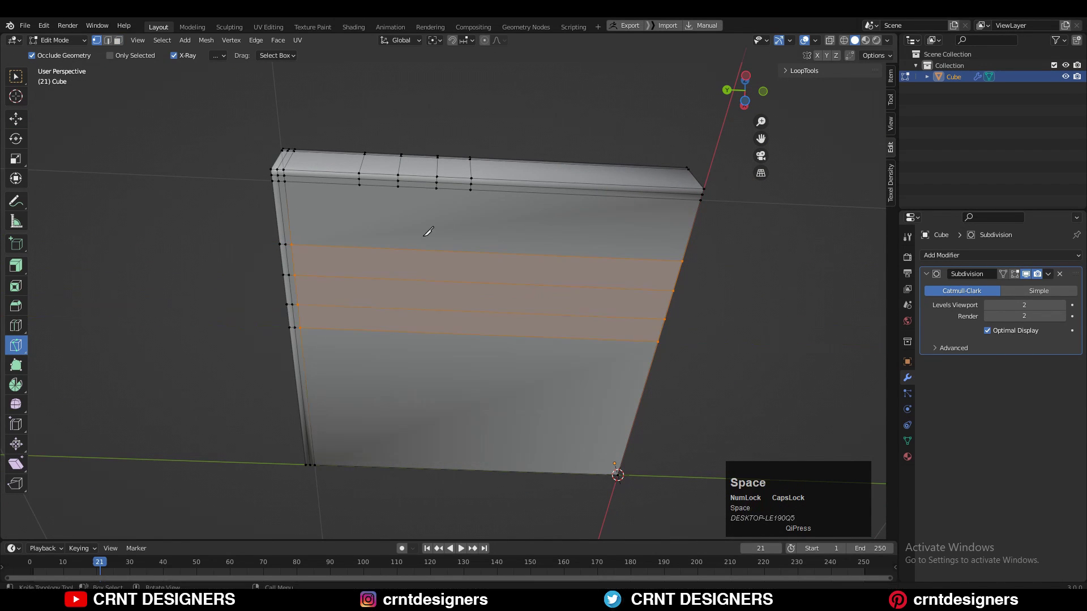
# - Knife perpendicular edges across the underside between the negative X side's vertices and the opposite edge
pyautogui.click(369, 467)
pyautogui.press('space')
pyautogui.click(398, 187)
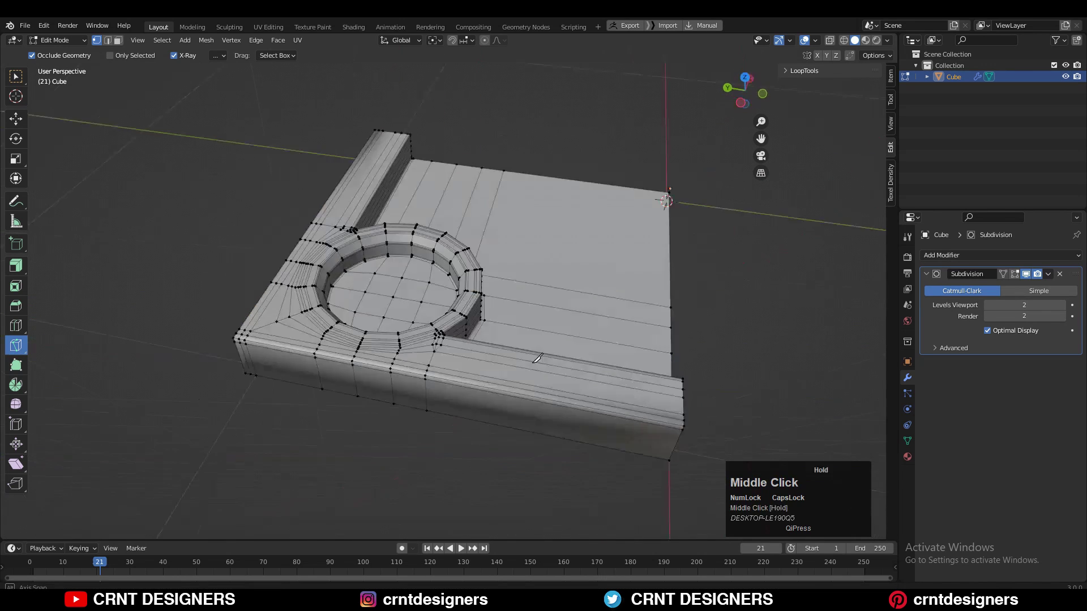
# - Add an X-axis Mirror modifier to the panel quarter and collapse the Subdivision modifier's settings
pyautogui.press('Tab')
pyautogui.click(1011, 255)
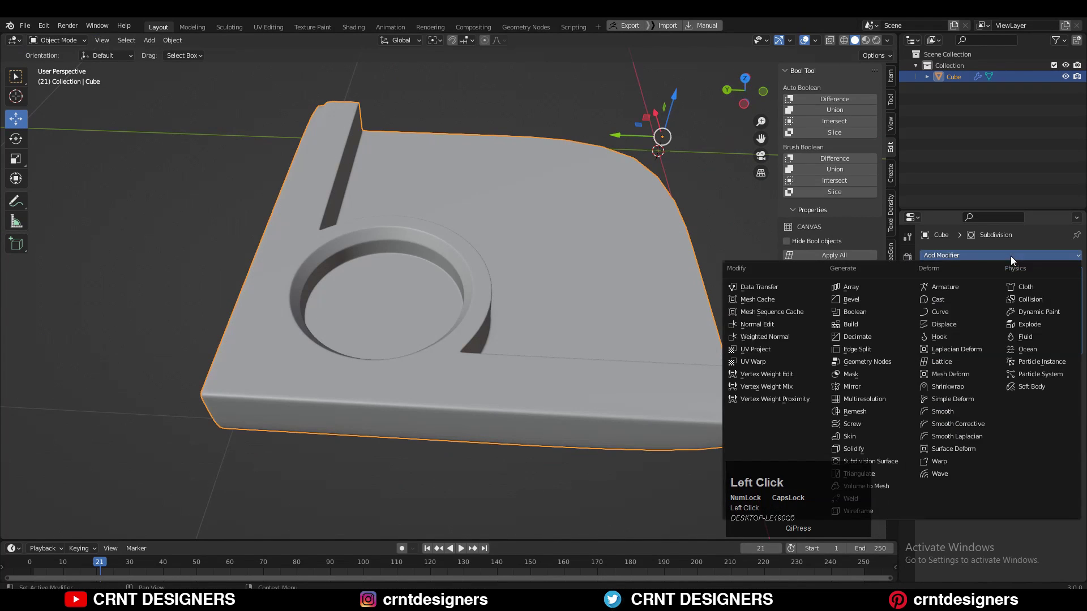
pyautogui.click(878, 386)
pyautogui.moveTo(719, 322); pyautogui.dragTo(966, 362, button='middle')
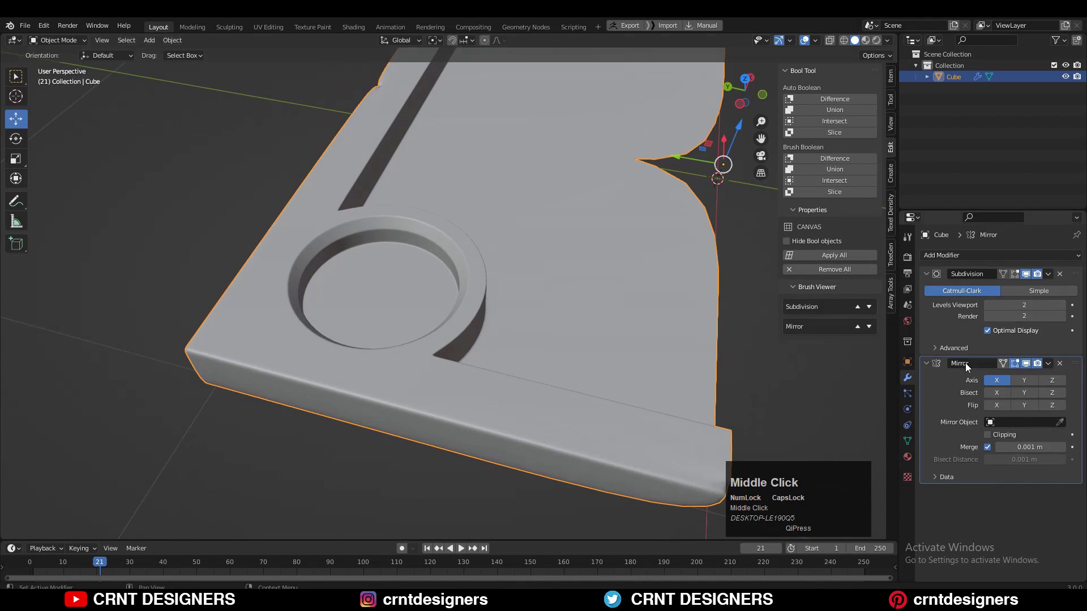
pyautogui.click(927, 274)
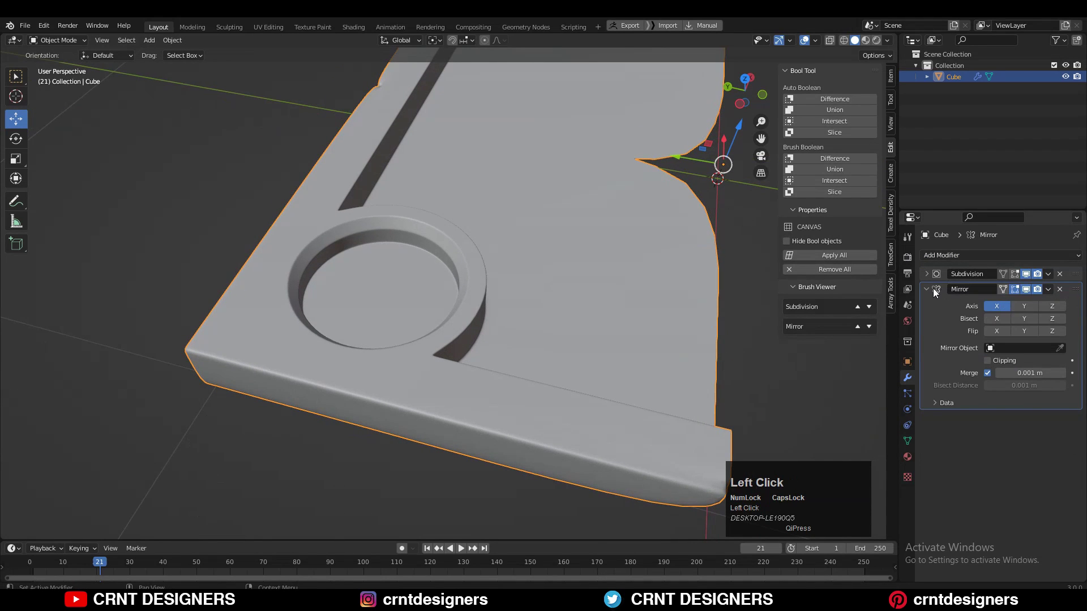
# - Move the Mirror modifier above Subdivision, enable Clipping and mirror the quarter across the Y axis as well
pyautogui.click(933, 289)
pyautogui.click(927, 274)
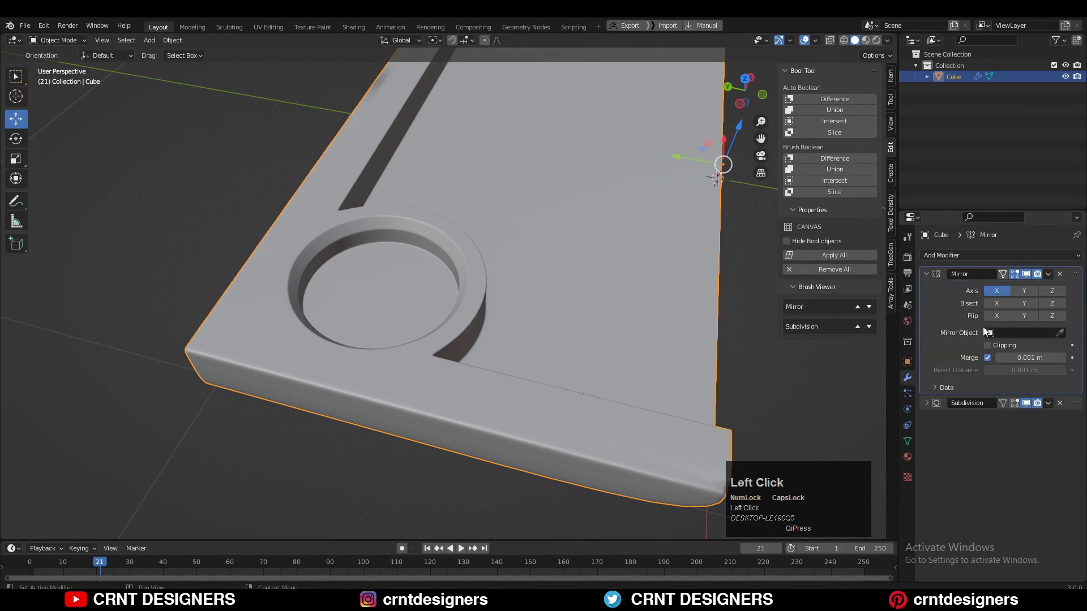
pyautogui.click(988, 346)
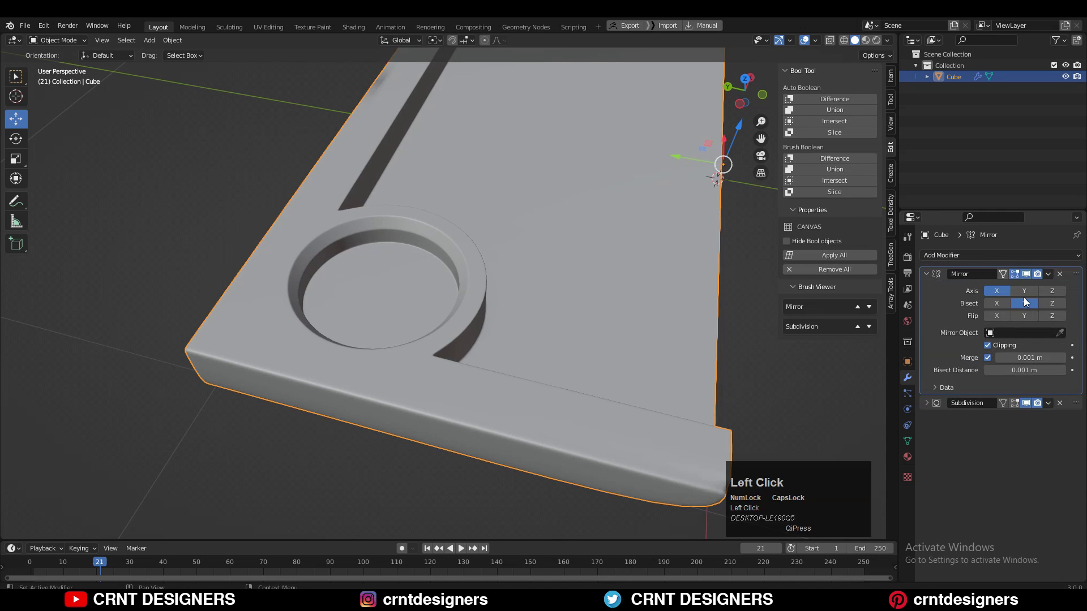
pyautogui.click(1024, 291)
pyautogui.scroll(-5, 662, 296)
pyautogui.moveTo(619, 294); pyautogui.dragTo(559, 290, button='middle')
pyautogui.scroll(3, 537, 307)
pyautogui.scroll(3, 559, 290)
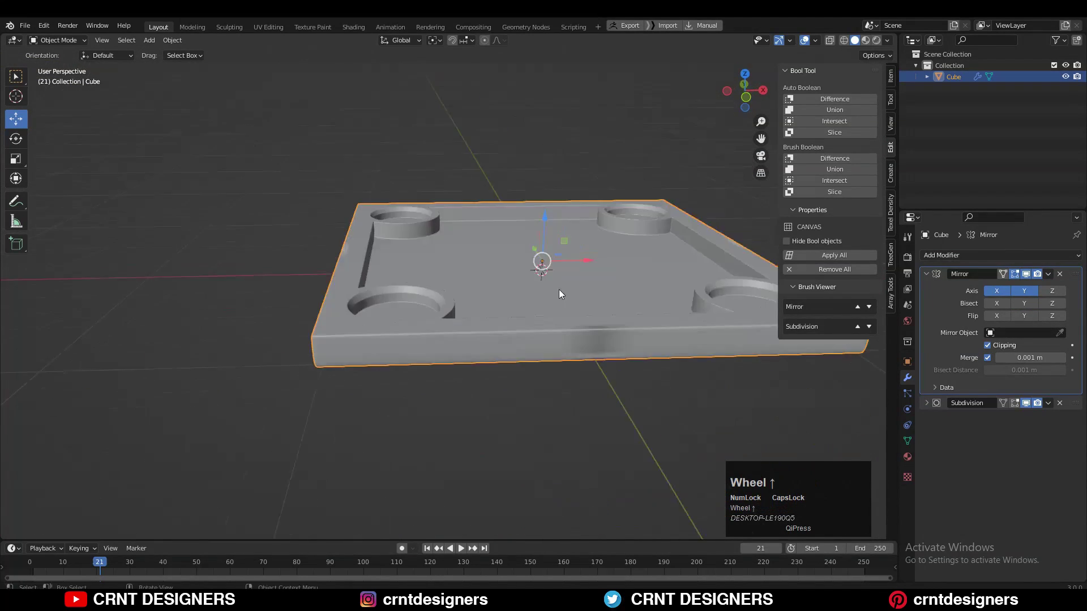
# - Turn off the viewport display of both the Subdivision and Mirror modifiers to expose the bare panel quarter
pyautogui.click(665, 364)
pyautogui.press('Tab')
pyautogui.moveTo(716, 365); pyautogui.dragTo(742, 481, button='middle')
pyautogui.press('Tab')
pyautogui.scroll(-3, 740, 416)
pyautogui.click(1026, 404)
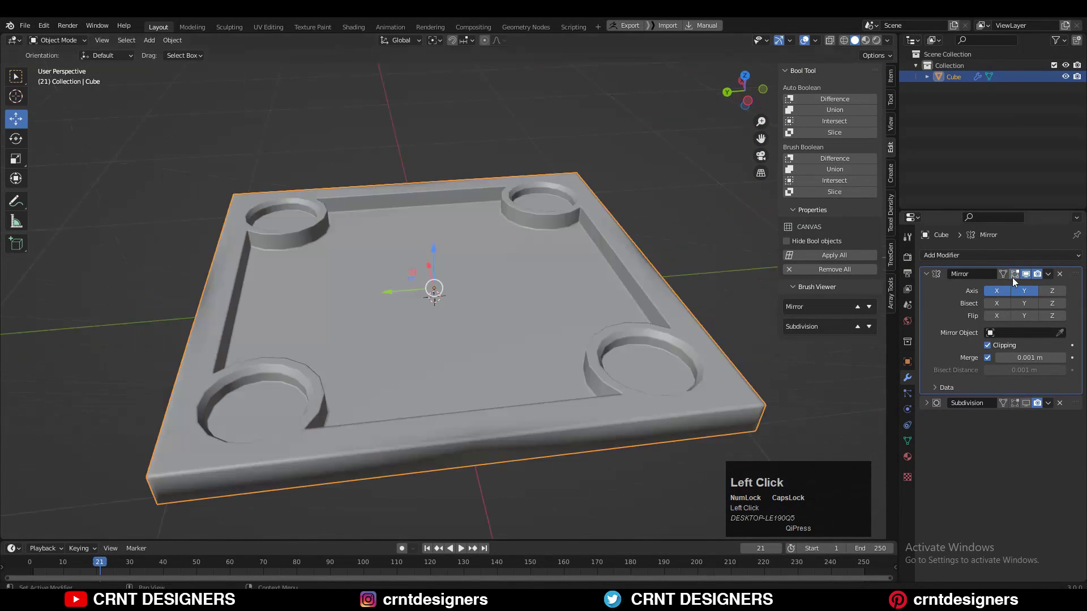
pyautogui.click(1025, 274)
# - Delete the strip of internal end faces where the border wall meets the first mirror seam
pyautogui.moveTo(474, 383); pyautogui.dragTo(520, 390, button='middle')
pyautogui.scroll(3, 495, 352)
pyautogui.press('Tab')
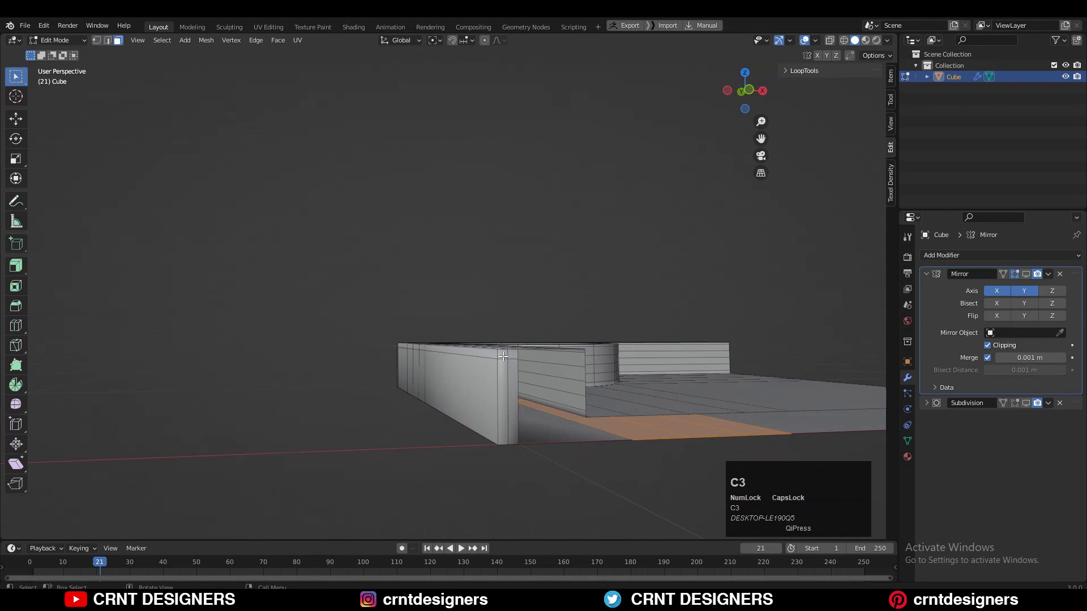
pyautogui.keyDown('ctrl'); pyautogui.keyDown('shift'); pyautogui.click(512, 410); pyautogui.keyUp('shift'); pyautogui.keyUp('ctrl')
pyautogui.press('x')
pyautogui.click(512, 406)
pyautogui.moveTo(532, 405); pyautogui.dragTo(417, 406, button='middle')
# - Delete the internal end faces of the border wall at the other mirror seam
pyautogui.scroll(4, 460, 440)
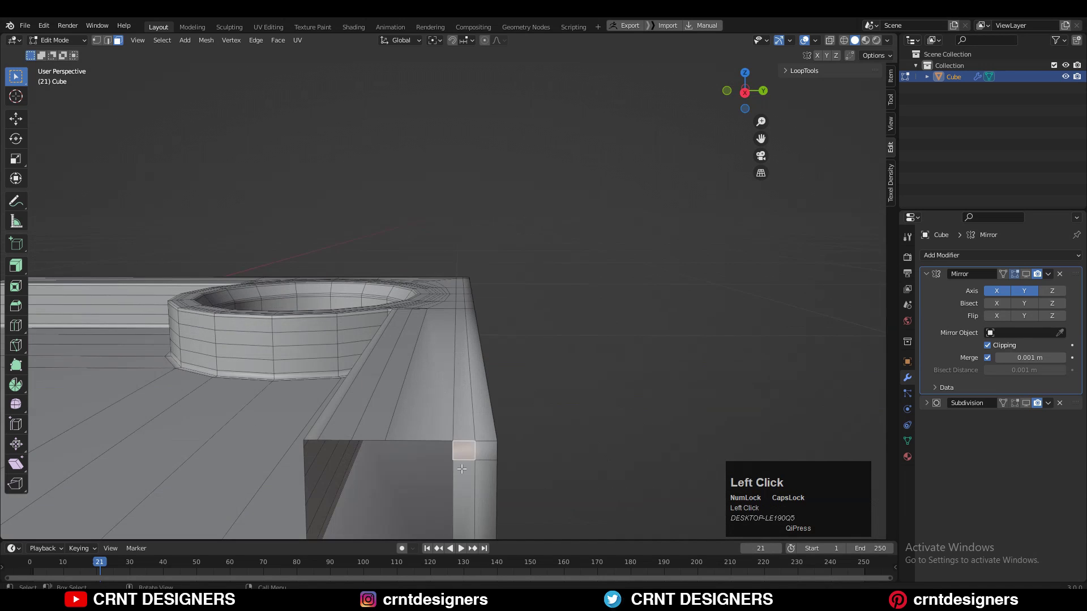
pyautogui.scroll(-3, 462, 470)
pyautogui.keyDown('ctrl'); pyautogui.keyDown('shift'); pyautogui.click(470, 405); pyautogui.keyUp('shift'); pyautogui.keyUp('ctrl')
pyautogui.press('x')
pyautogui.moveTo(485, 403); pyautogui.dragTo(519, 428, button='middle')
pyautogui.keyDown('shift'); pyautogui.moveTo(519, 428); pyautogui.dragTo(430, 340, button='middle'); pyautogui.keyUp('shift')
pyautogui.keyDown('ctrl'); pyautogui.moveTo(431, 340); pyautogui.dragTo(622, 339, button='middle'); pyautogui.keyUp('ctrl')
pyautogui.press('x')
pyautogui.click(412, 323)
# - Turn the viewport display of the Mirror and Subdivision modifiers back on and deselect the panel
pyautogui.press('Tab')
pyautogui.click(1027, 273)
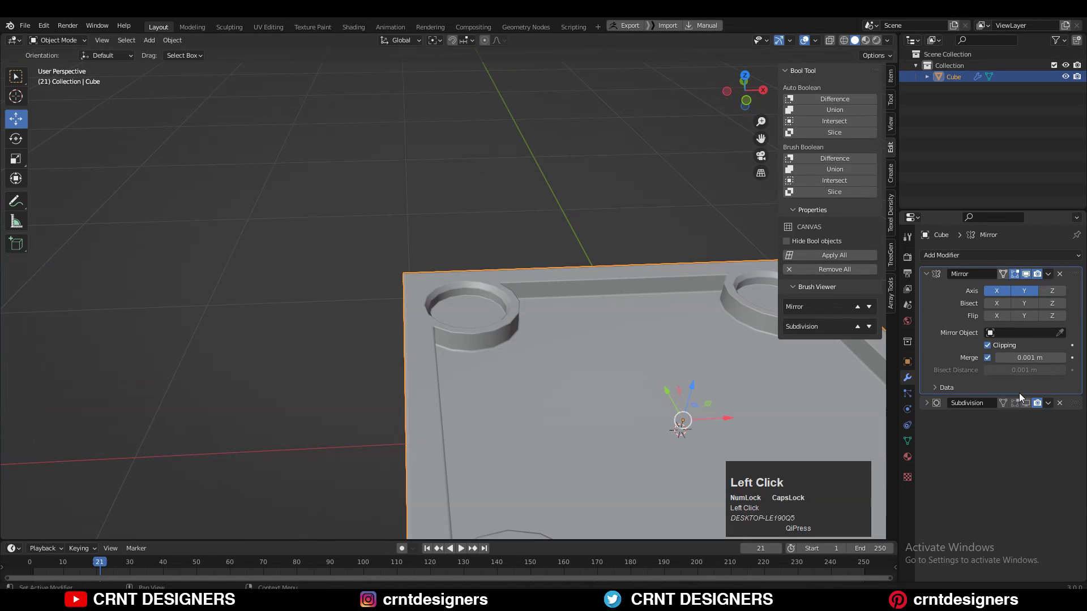
pyautogui.click(342, 239)
pyautogui.scroll(-5, 342, 239)
pyautogui.moveTo(342, 239); pyautogui.dragTo(374, 388, button='middle')
pyautogui.scroll(5, 538, 348)
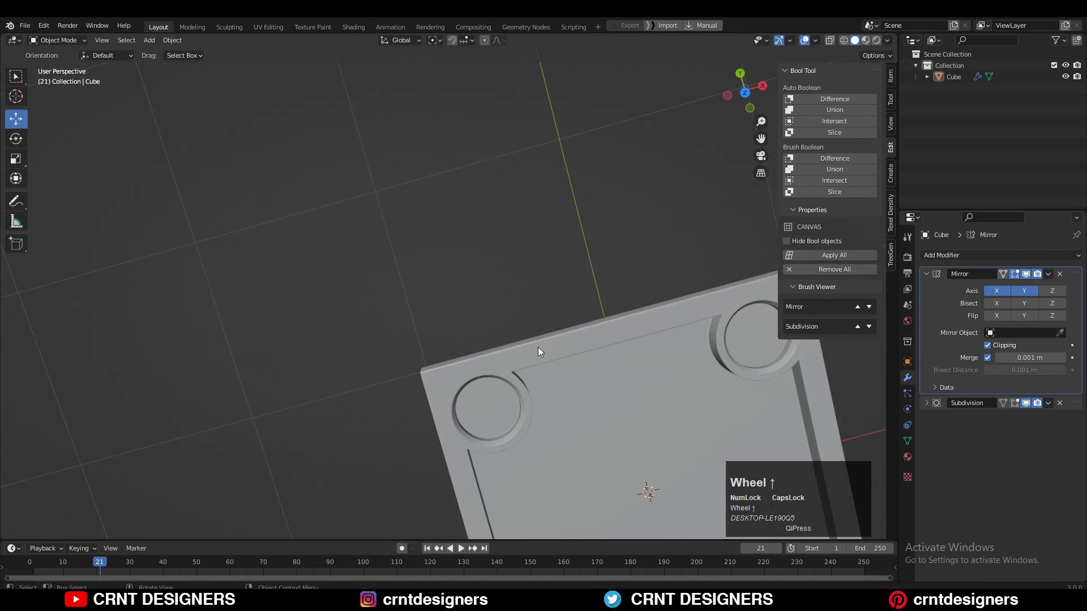
# - Add a horizontal loop cut around the outer side walls near their lower edge, with a slide factor of 0.800
pyautogui.scroll(1, 381, 213)
pyautogui.moveTo(538, 347); pyautogui.dragTo(331, 408, button='middle')
pyautogui.scroll(3, 495, 269)
pyautogui.keyDown('shift'); pyautogui.moveTo(495, 269); pyautogui.dragTo(396, 272, button='middle'); pyautogui.keyUp('shift')
pyautogui.scroll(3, 402, 367)
pyautogui.press('Tab')
pyautogui.moveTo(402, 371); pyautogui.dragTo(465, 334, button='middle')
pyautogui.hotkey('ctrl', 'r')
pyautogui.click(467, 333)
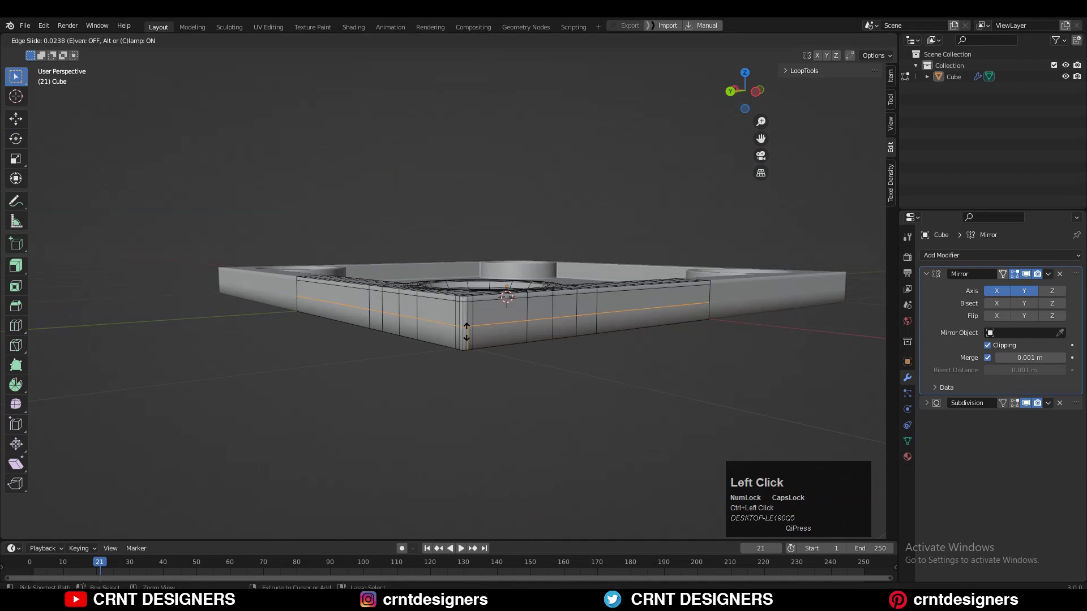
pyautogui.keyDown('ctrl'); pyautogui.click(467, 350); pyautogui.keyUp('ctrl')
pyautogui.scroll(2, 479, 343)
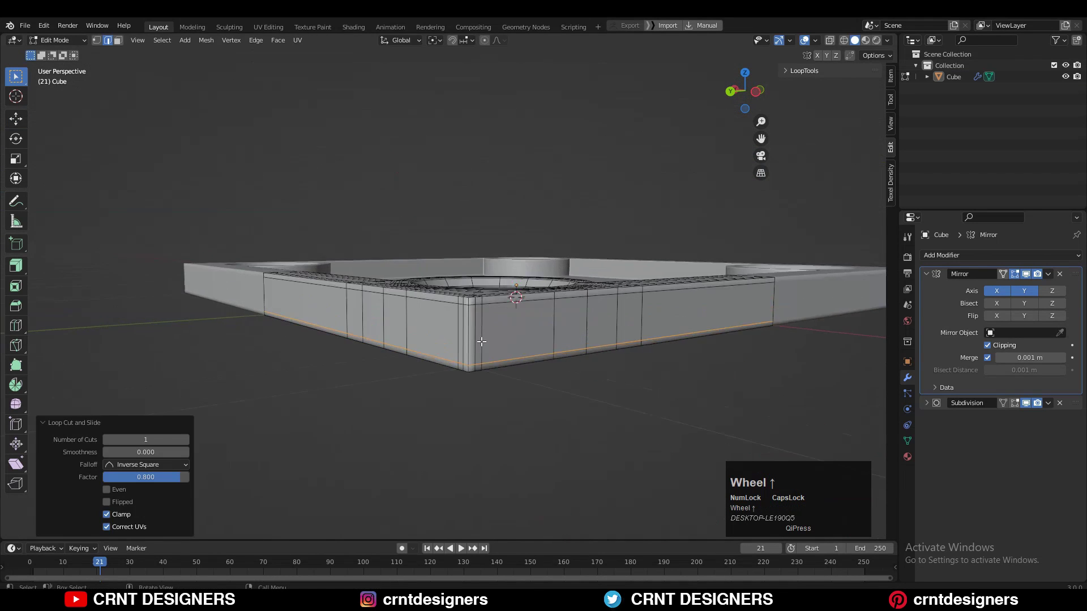
# - Select the face loop around the quarter's outer sides and apply the Mirror modifier
pyautogui.press('3')
pyautogui.keyDown('alt'); pyautogui.click(479, 343); pyautogui.keyUp('alt')
pyautogui.scroll(-3, 481, 343)
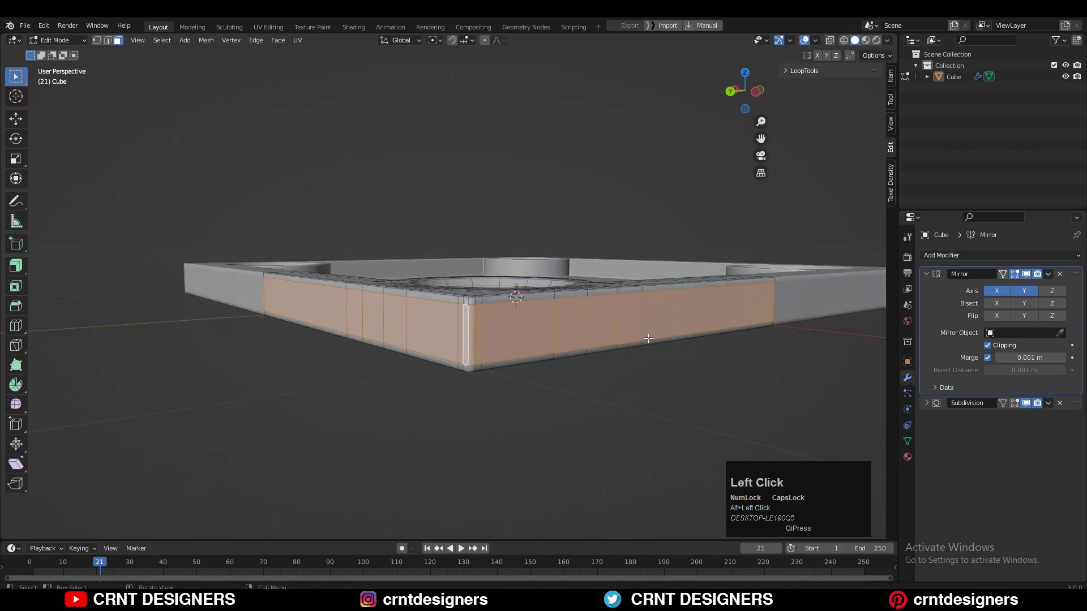
pyautogui.click(1050, 274)
pyautogui.scroll(1, 493, 335)
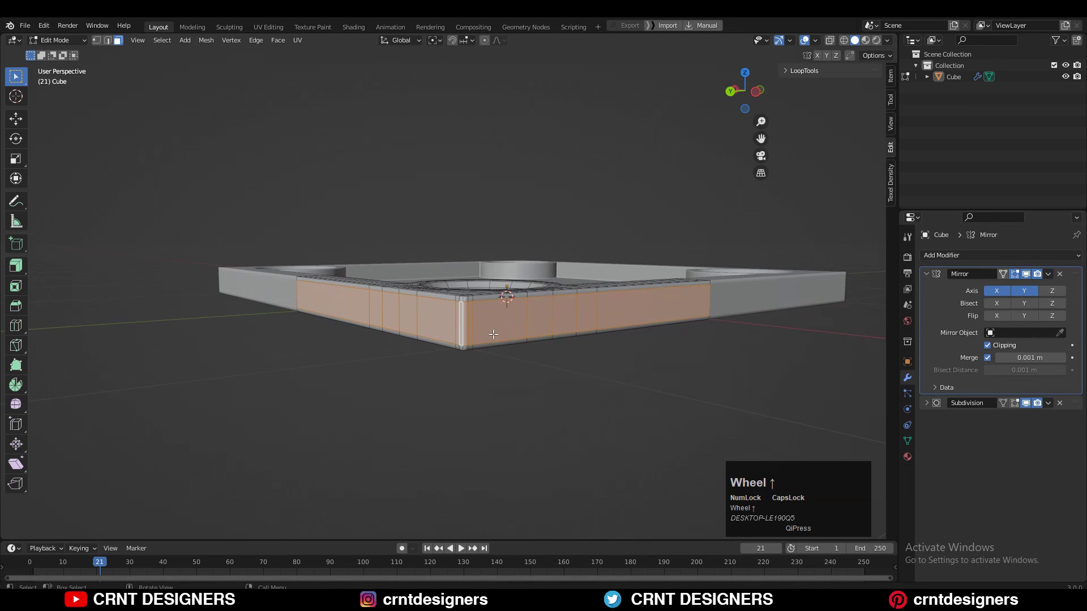
pyautogui.press('Tab')
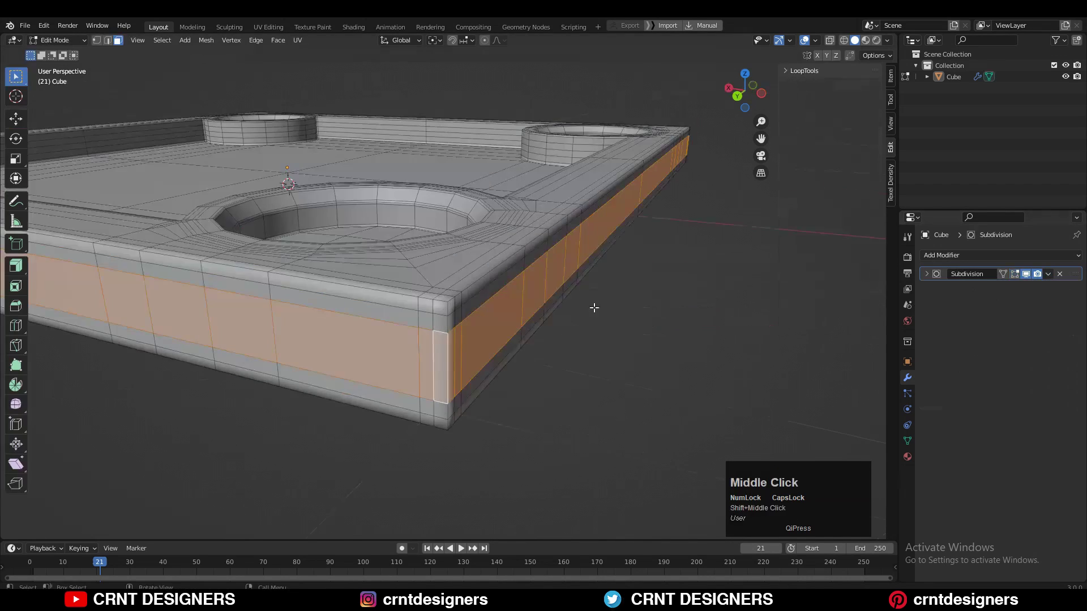
# - Inset the side face band by about 0.0041 m and recess it by scaling to 0.992
pyautogui.press('i')
pyautogui.click(640, 309)
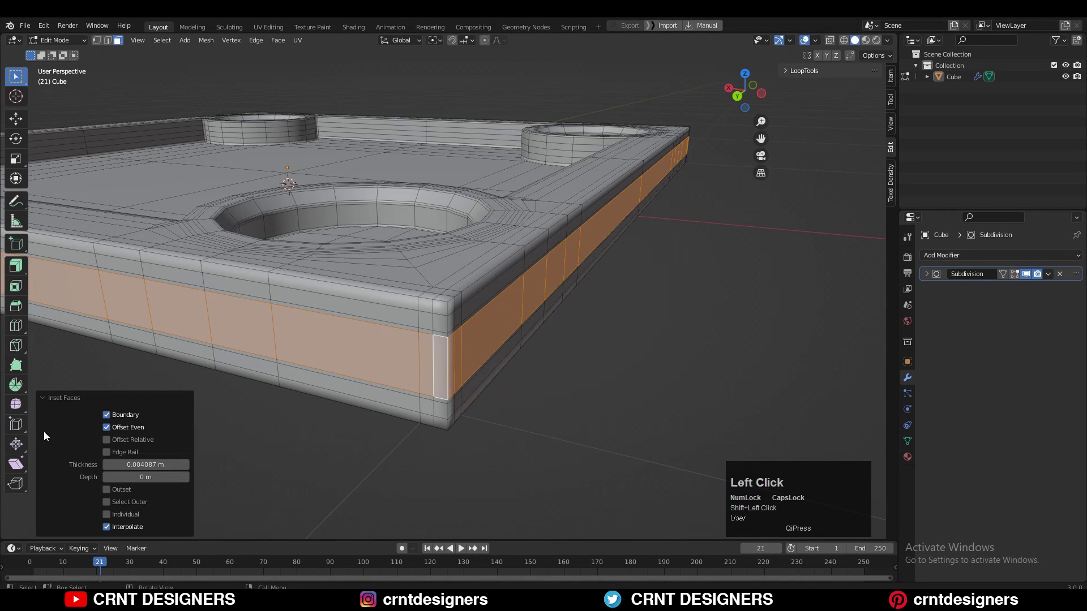
pyautogui.moveTo(306, 198); pyautogui.dragTo(629, 342, button='middle')
pyautogui.press('s')
pyautogui.click(660, 359)
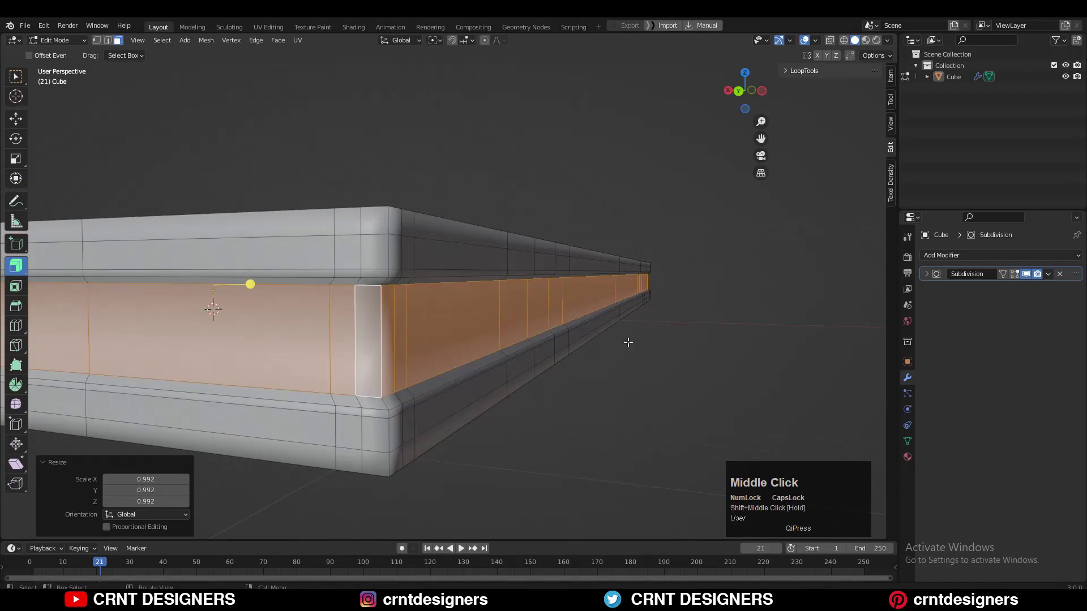
# - Inset the recessed side band by about 0.0038 m and bring it outward by scaling X and Y to 1.008
pyautogui.press('i')
pyautogui.click(648, 336)
pyautogui.hotkey('alt', 's')
pyautogui.rightClick(639, 345)
pyautogui.press('s')
pyautogui.hotkey('shift', 'z')
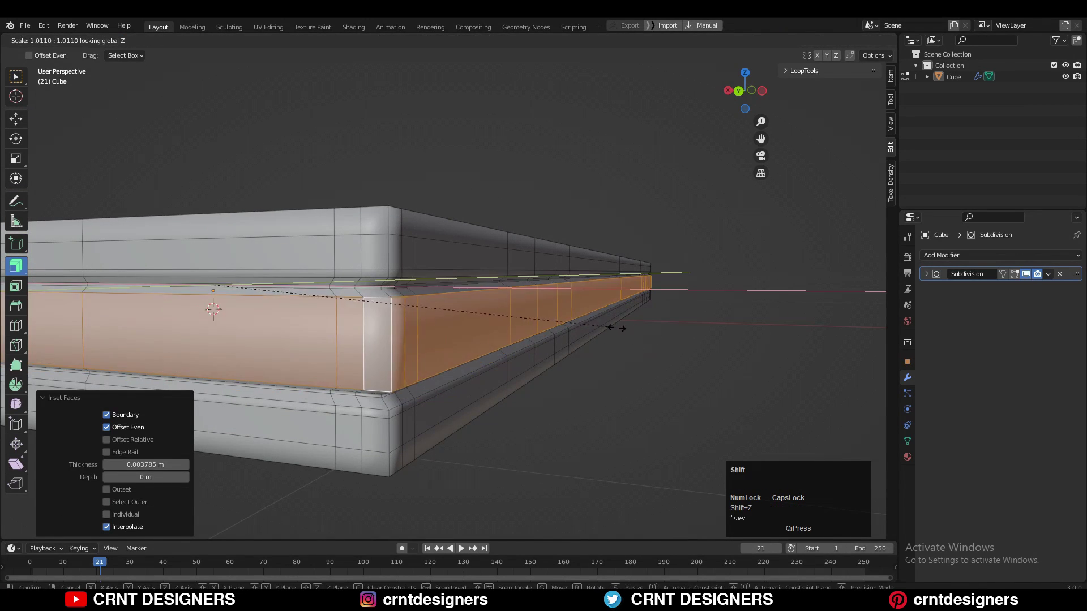
pyautogui.click(617, 328)
pyautogui.press('KP_7')
pyautogui.keyDown('shift'); pyautogui.moveTo(420, 170); pyautogui.dragTo(334, 283, button='middle'); pyautogui.keyUp('shift')
pyautogui.scroll(6, 317, 266)
pyautogui.press('s')
pyautogui.click(320, 245)
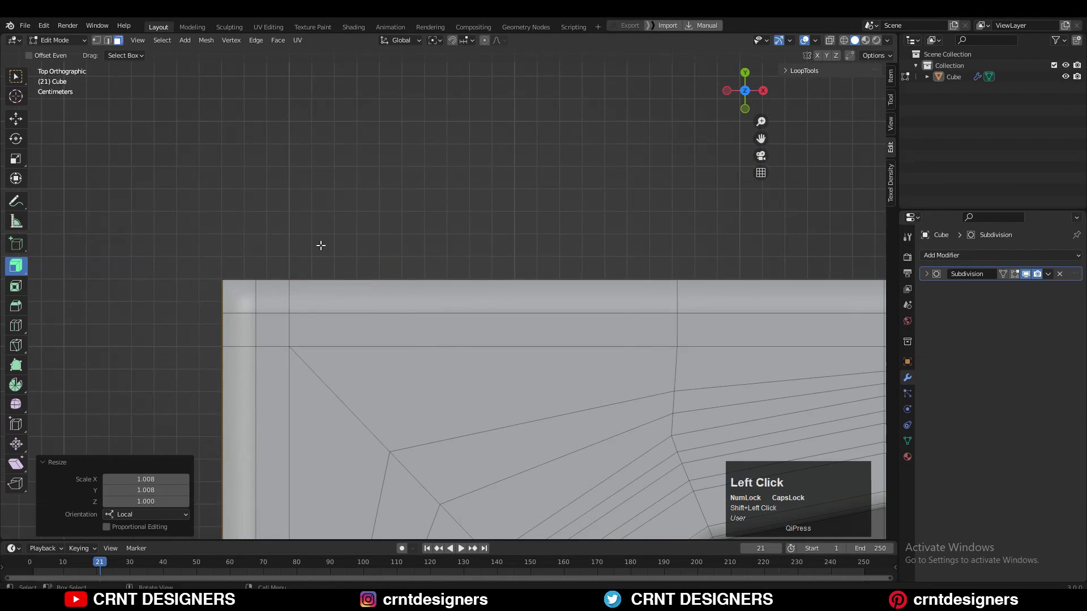
# - Inset the raised side band once more to sharpen its edges, and return to Object Mode with nothing selected
pyautogui.moveTo(320, 245); pyautogui.dragTo(448, 119, button='middle')
pyautogui.keyDown('shift'); pyautogui.moveTo(448, 119); pyautogui.dragTo(467, 305, button='middle'); pyautogui.keyUp('shift')
pyautogui.press('i')
pyautogui.keyDown('shift'); pyautogui.click(628, 392); pyautogui.keyUp('shift')
pyautogui.scroll(-3, 395, 296)
pyautogui.press('Tab')
pyautogui.scroll(-2, 409, 317)
pyautogui.click(524, 189)
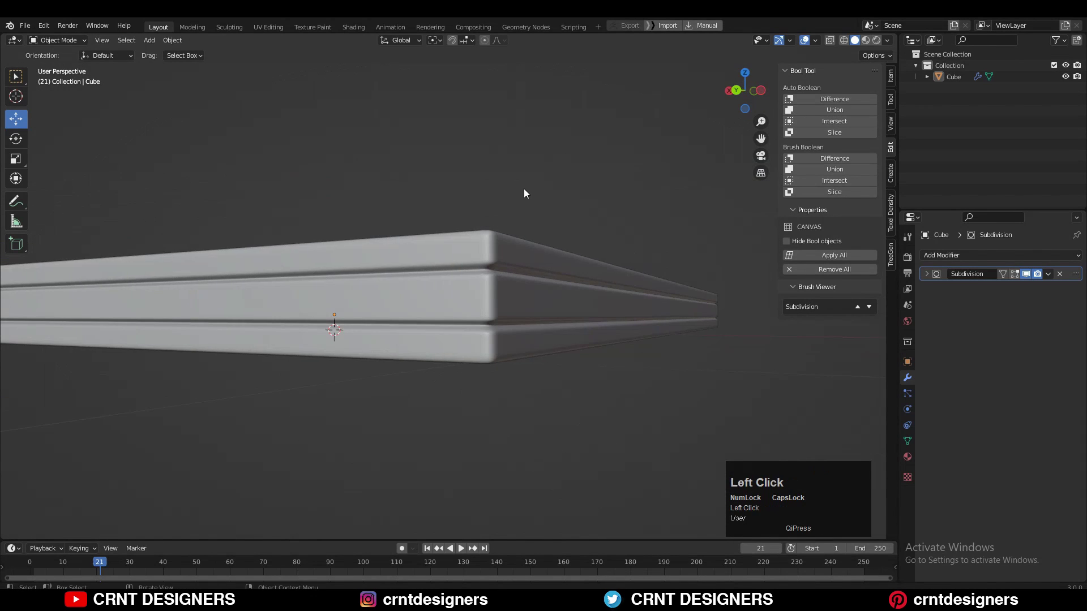
# - Examine the completed panel's grooved sides, recess and corner circles from several angles
pyautogui.moveTo(524, 188); pyautogui.dragTo(476, 396, button='middle')
pyautogui.scroll(-5, 413, 351)
pyautogui.moveTo(476, 397); pyautogui.dragTo(510, 148, button='middle')
pyautogui.scroll(3, 413, 357)
pyautogui.scroll(1, 518, 281)
pyautogui.scroll(1, 518, 168)
pyautogui.press('Tab')
pyautogui.press('Tab')
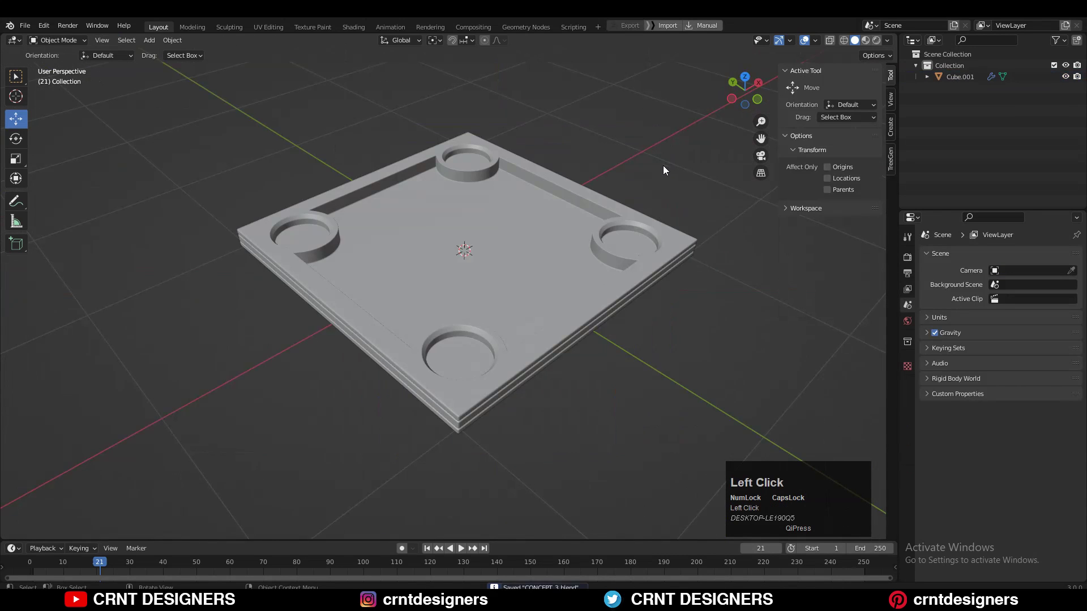
pyautogui.click(664, 179)
pyautogui.moveTo(645, 195); pyautogui.dragTo(563, 253, button='middle')
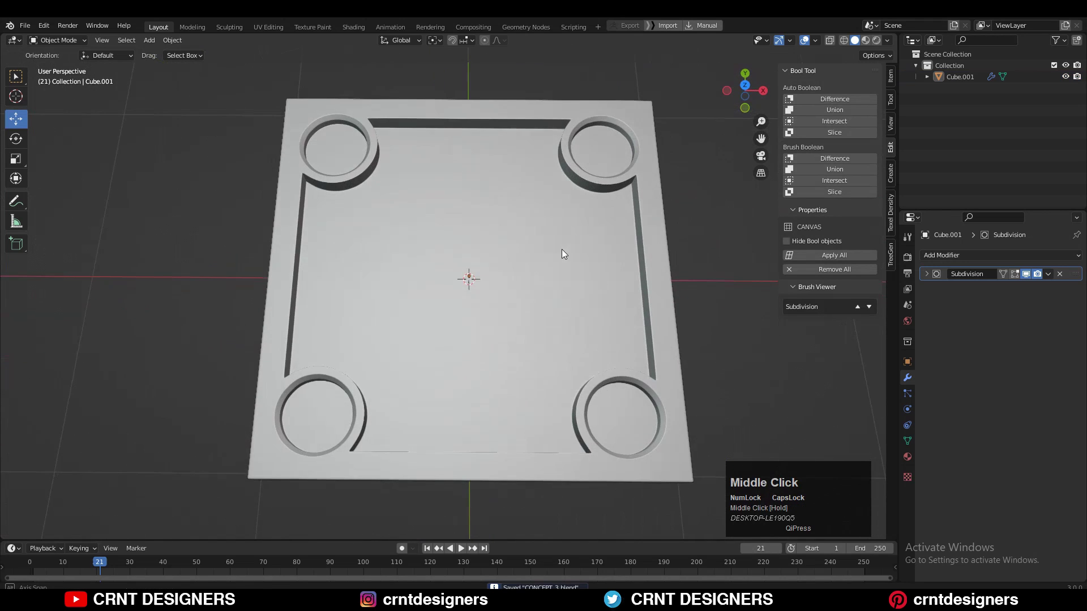
pyautogui.scroll(-2, 483, 286)
pyautogui.moveTo(483, 287); pyautogui.dragTo(587, 209, button='middle')
pyautogui.scroll(3, 587, 208)
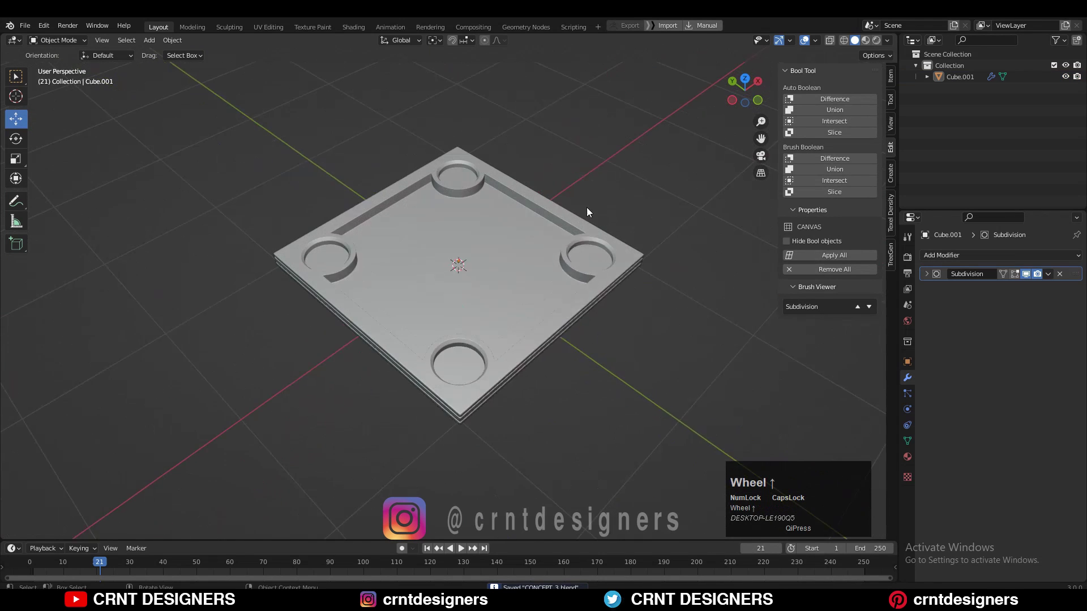